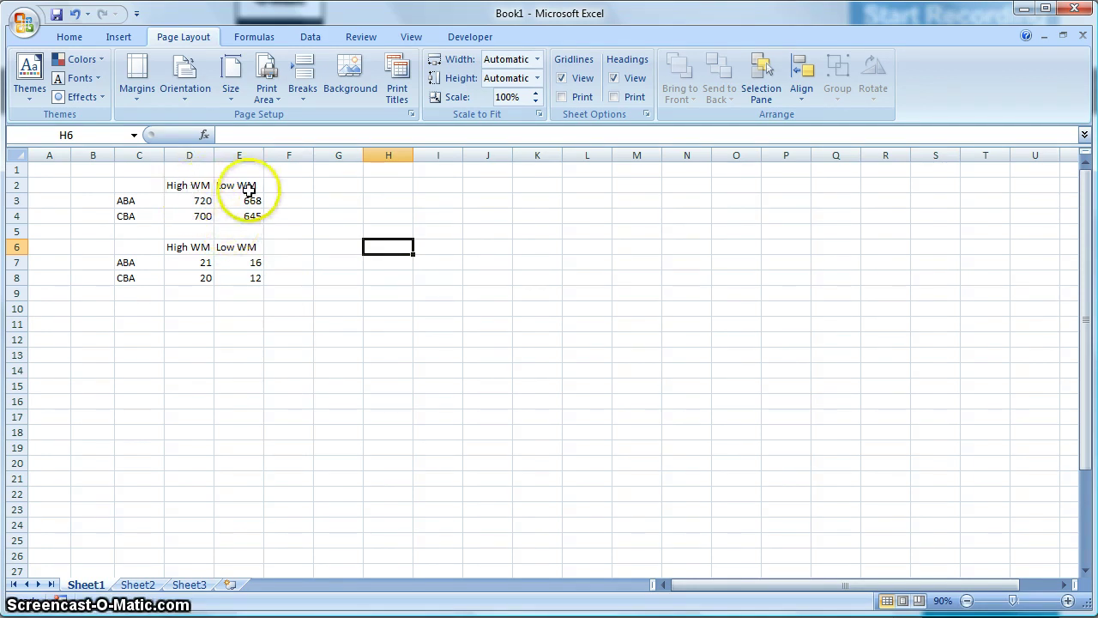
# Examine the two High WM/Low WM tables in C2:E4 and C6:E8, including their ABA and CBA values
pyautogui.moveTo(139, 185); pyautogui.dragTo(240, 218)
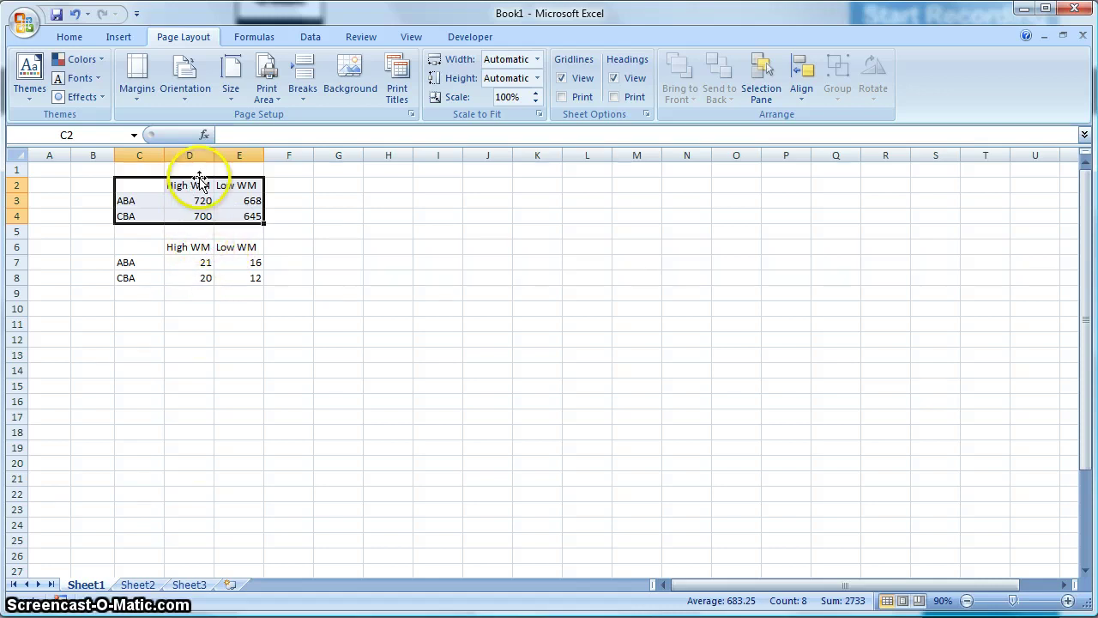
pyautogui.moveTo(191, 177); pyautogui.dragTo(218, 188)
pyautogui.click(307, 191)
pyautogui.moveTo(143, 206); pyautogui.dragTo(143, 215)
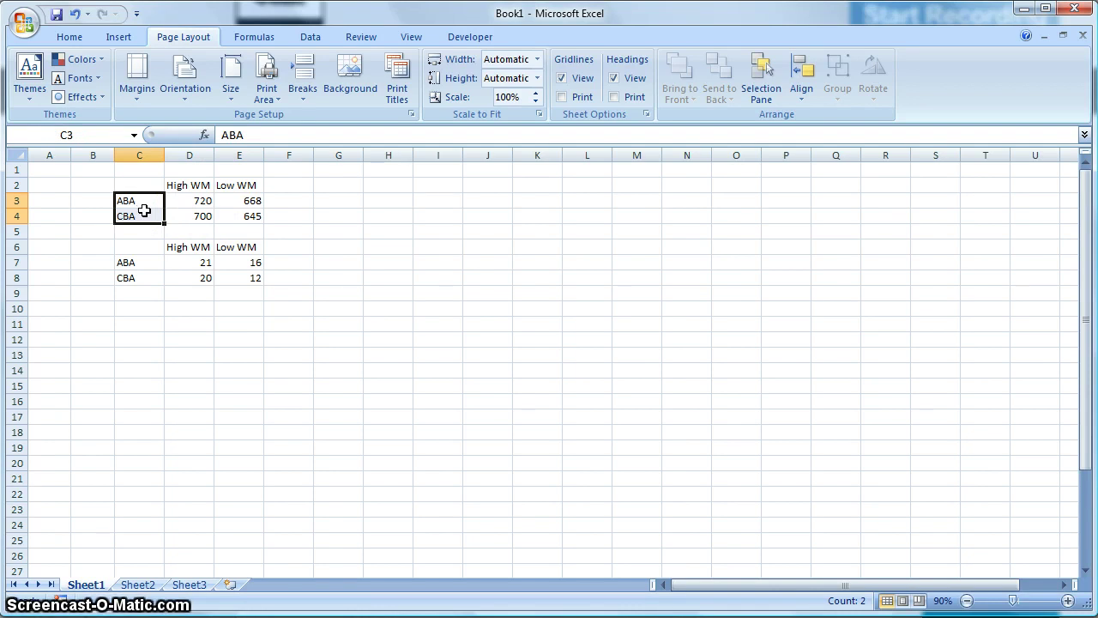
pyautogui.click(182, 204)
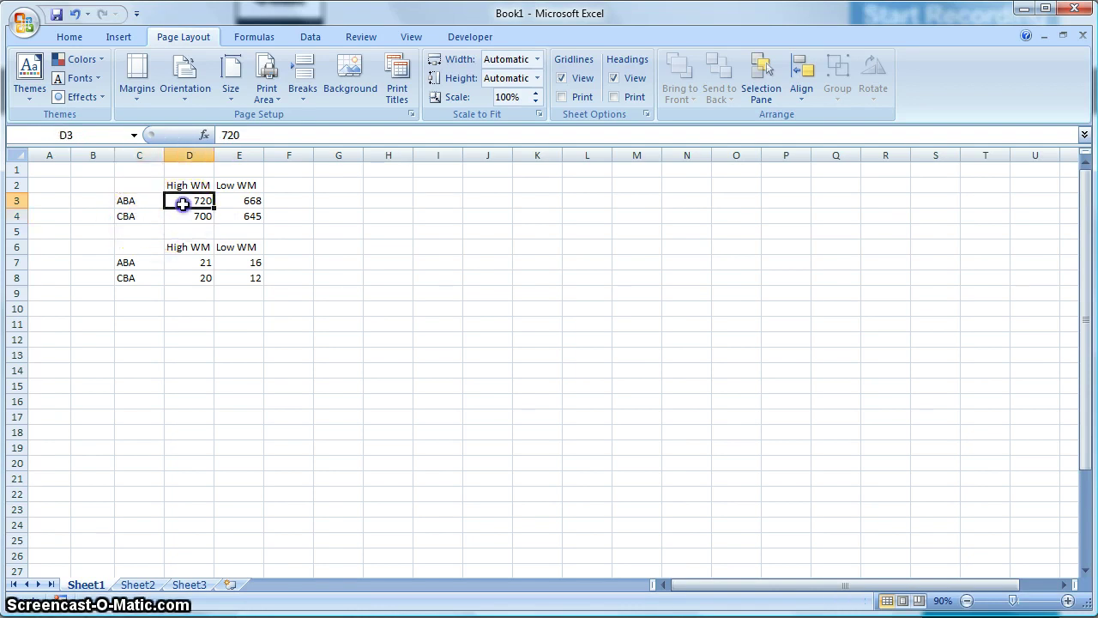
pyautogui.click(245, 206)
pyautogui.click(197, 215)
pyautogui.click(237, 217)
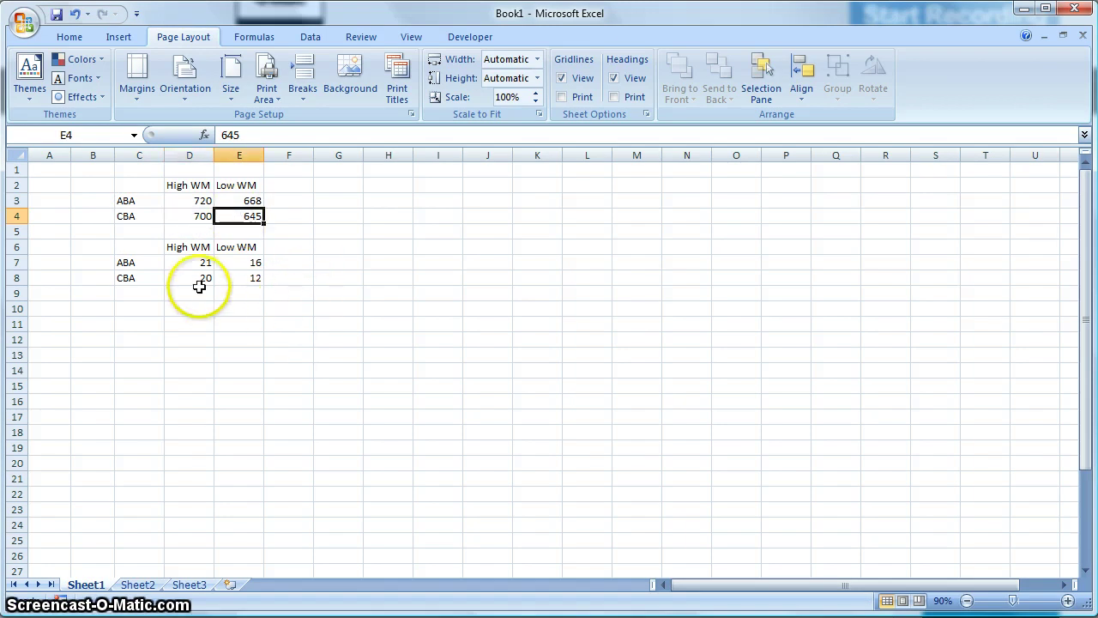
pyautogui.moveTo(136, 251); pyautogui.dragTo(216, 274)
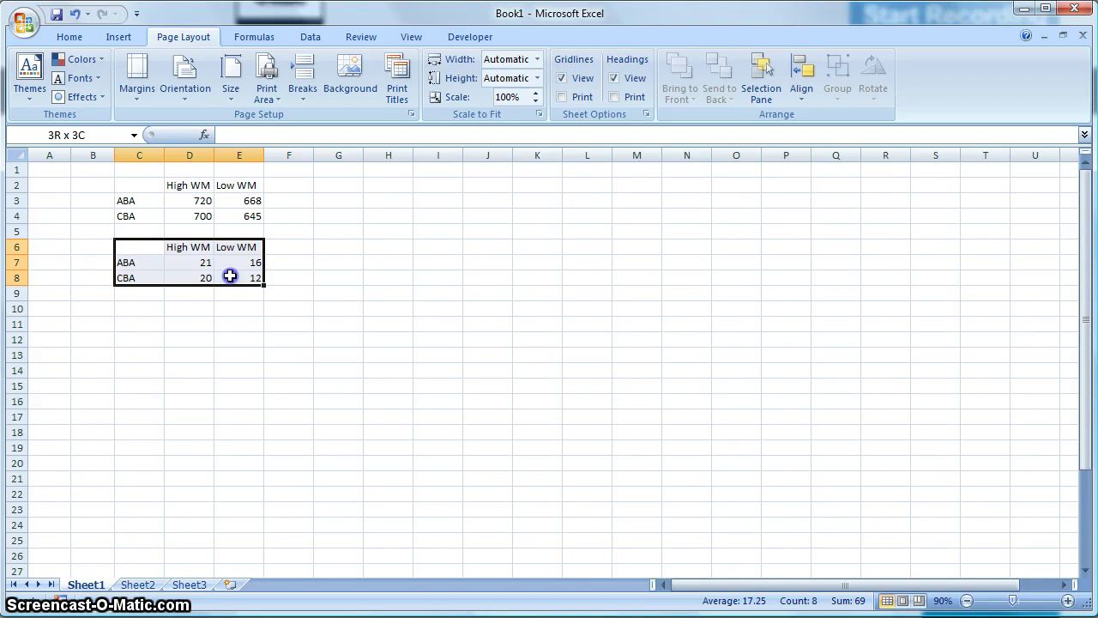
pyautogui.moveTo(230, 276); pyautogui.dragTo(235, 275)
pyautogui.click(206, 263)
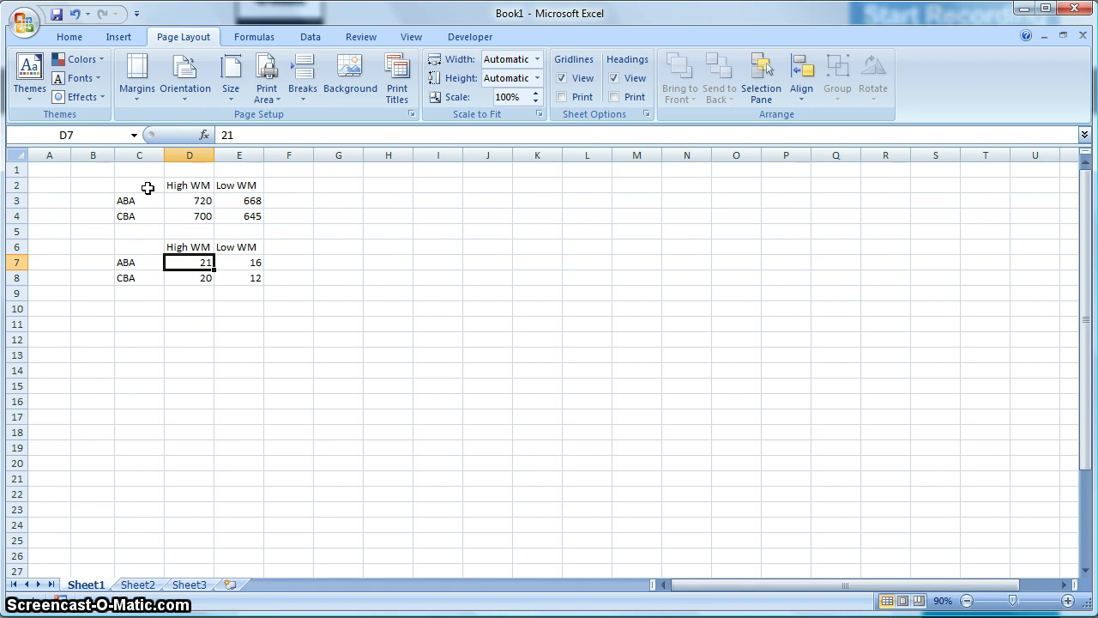
# Insert a 2-D clustered column chart of C2:E4 and enlarge it up to row 2 beside the data tables
pyautogui.moveTo(147, 188); pyautogui.dragTo(228, 213)
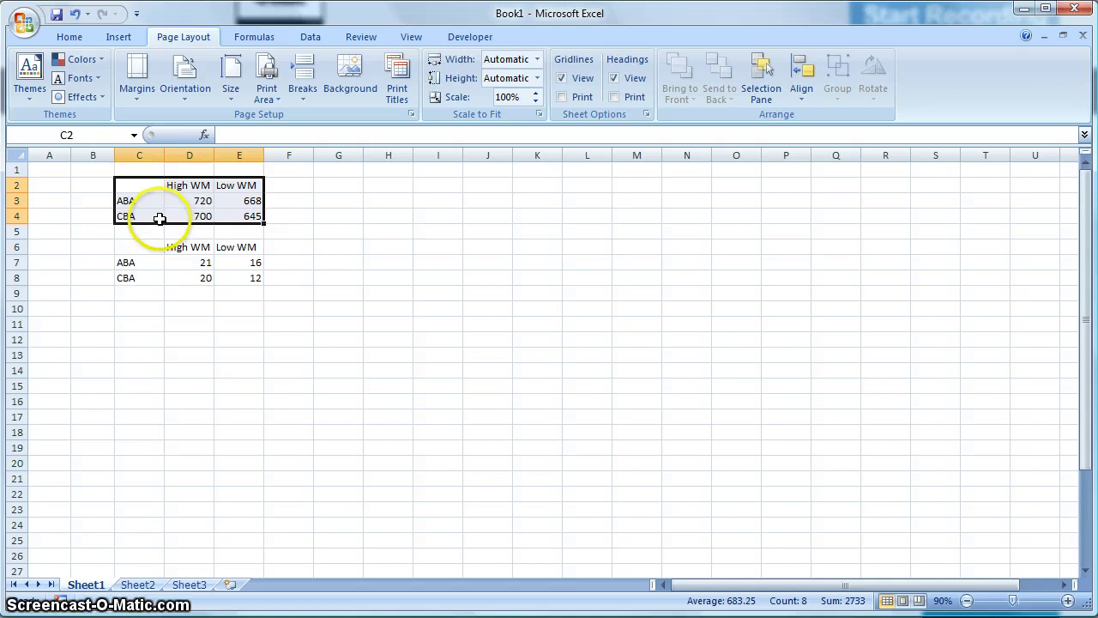
pyautogui.click(120, 38)
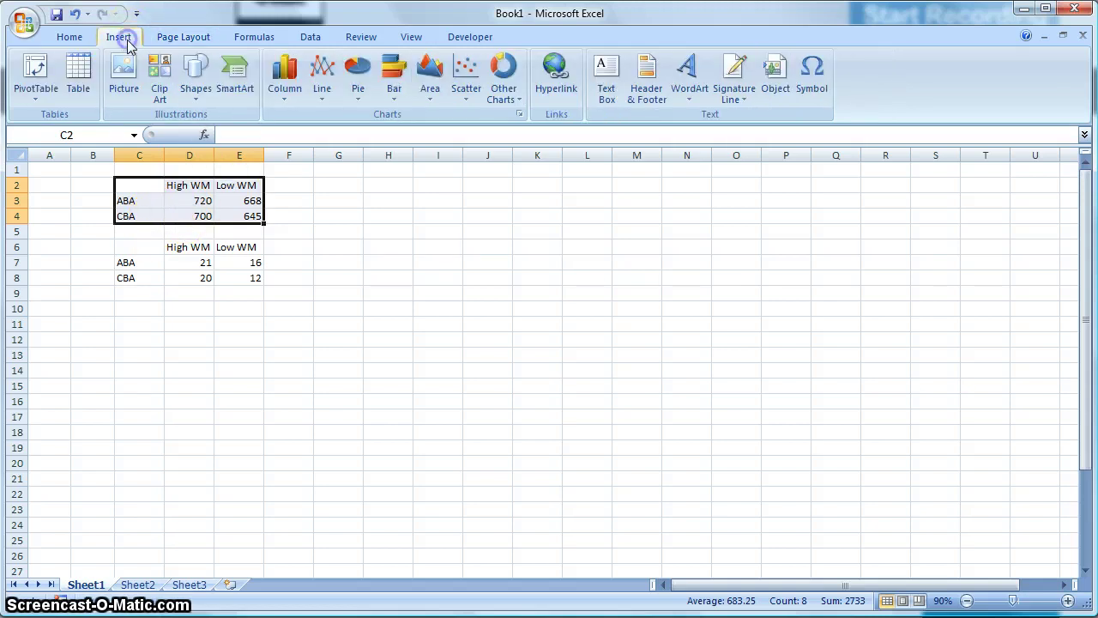
pyautogui.click(284, 102)
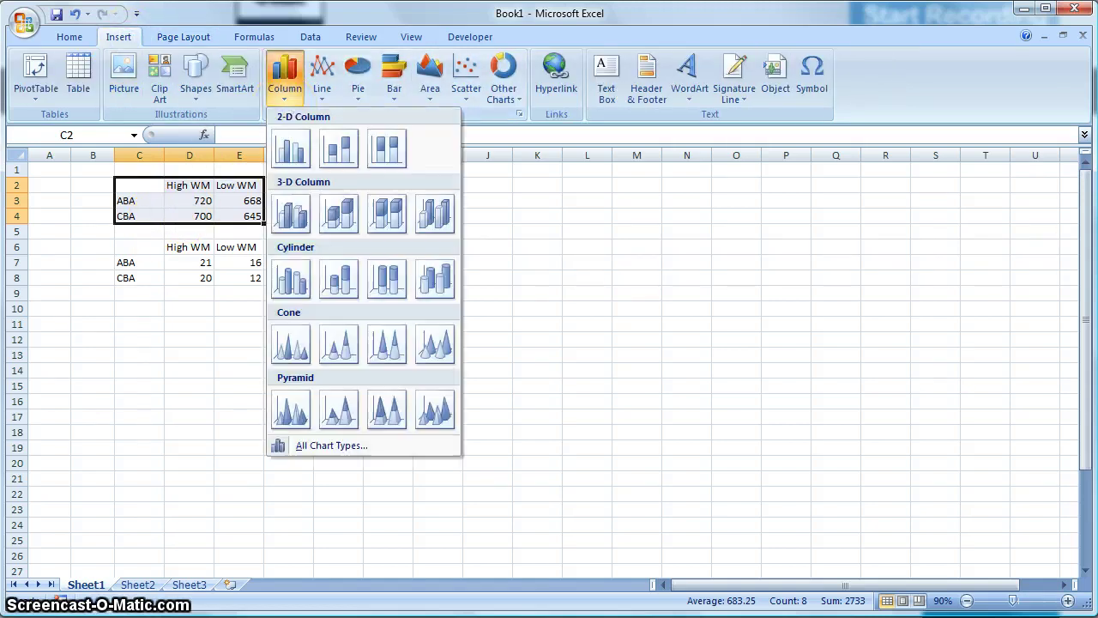
pyautogui.click(290, 152)
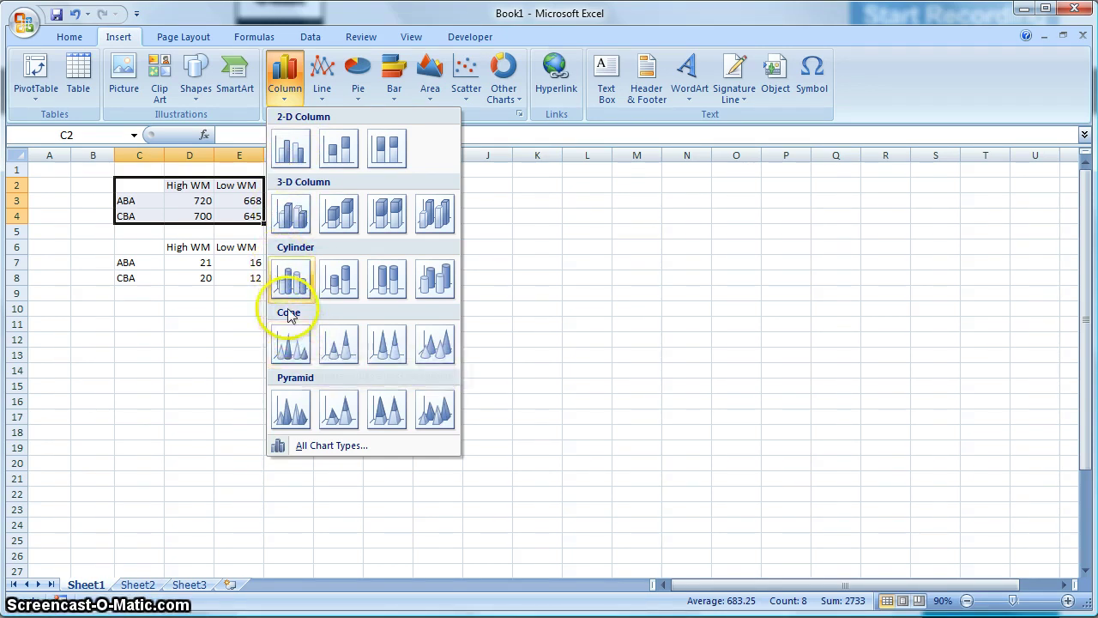
pyautogui.click(298, 165)
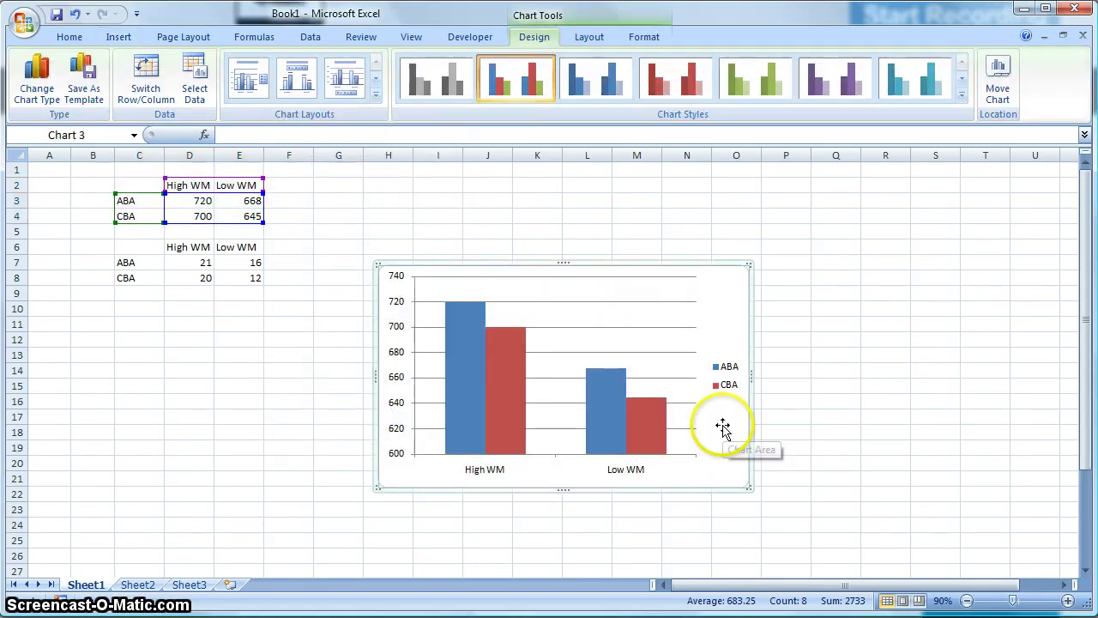
pyautogui.moveTo(377, 264); pyautogui.dragTo(312, 178)
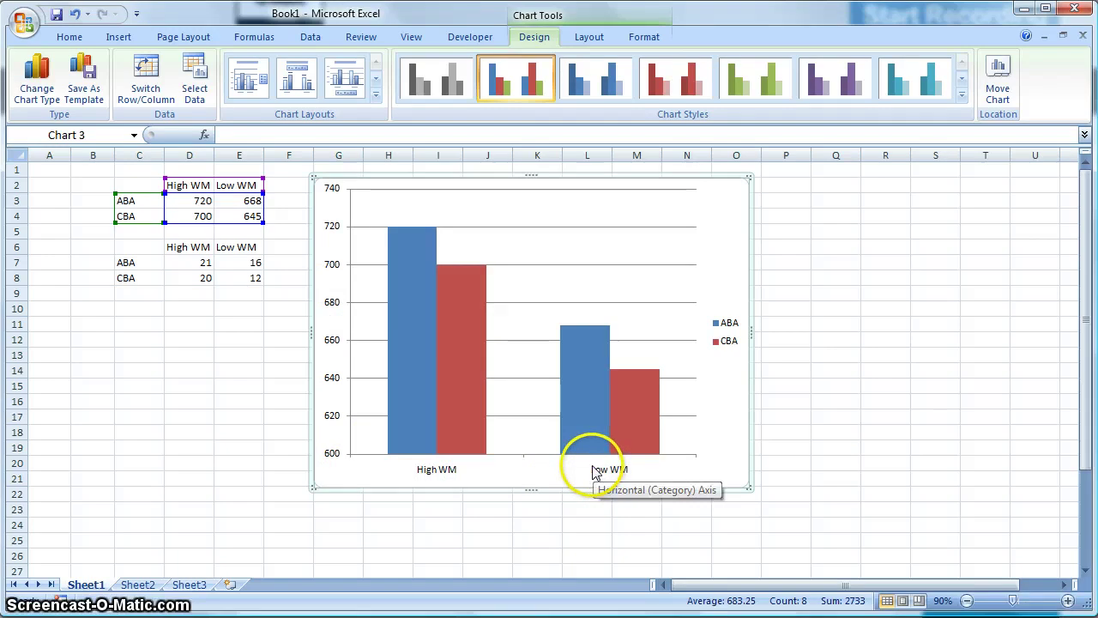
# Check which chart columns belong to the ABA series and which to the CBA series
pyautogui.click(407, 270)
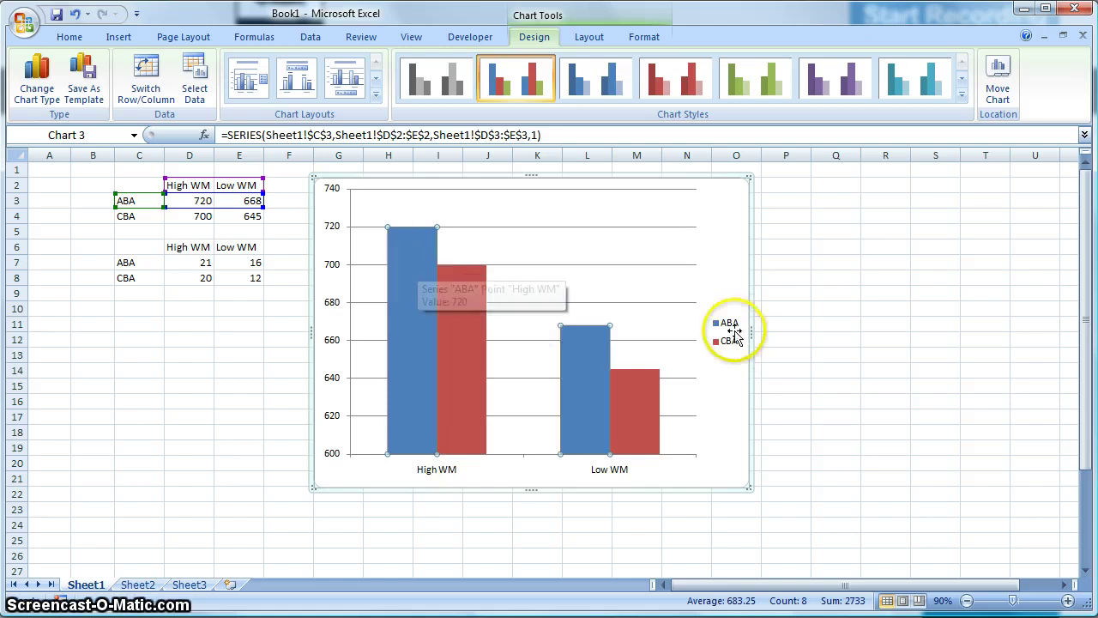
pyautogui.click(482, 316)
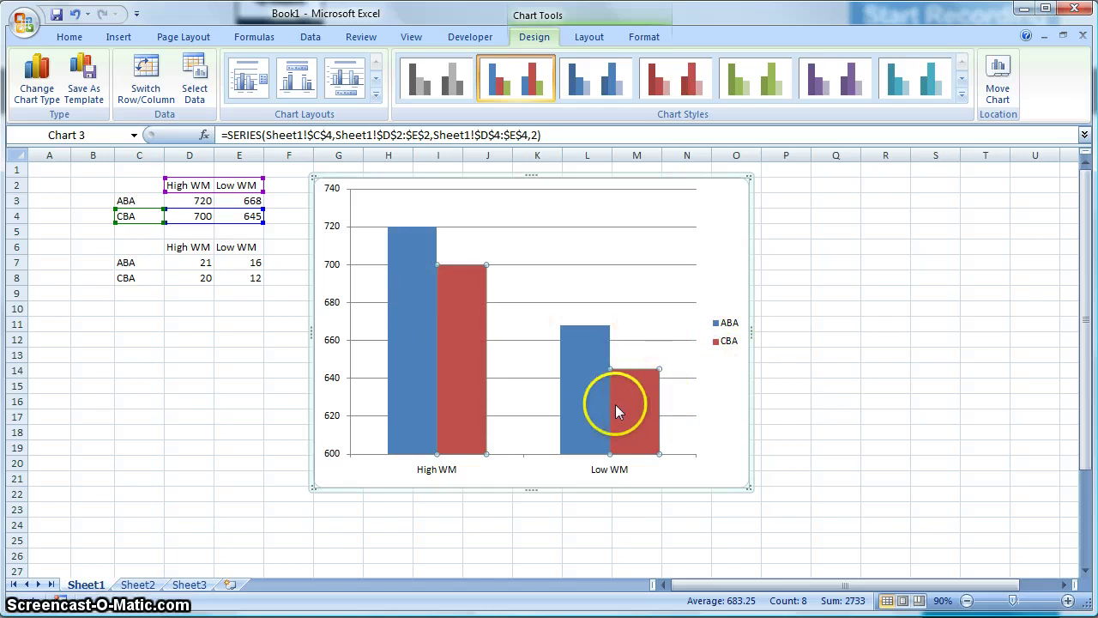
pyautogui.moveTo(614, 403)
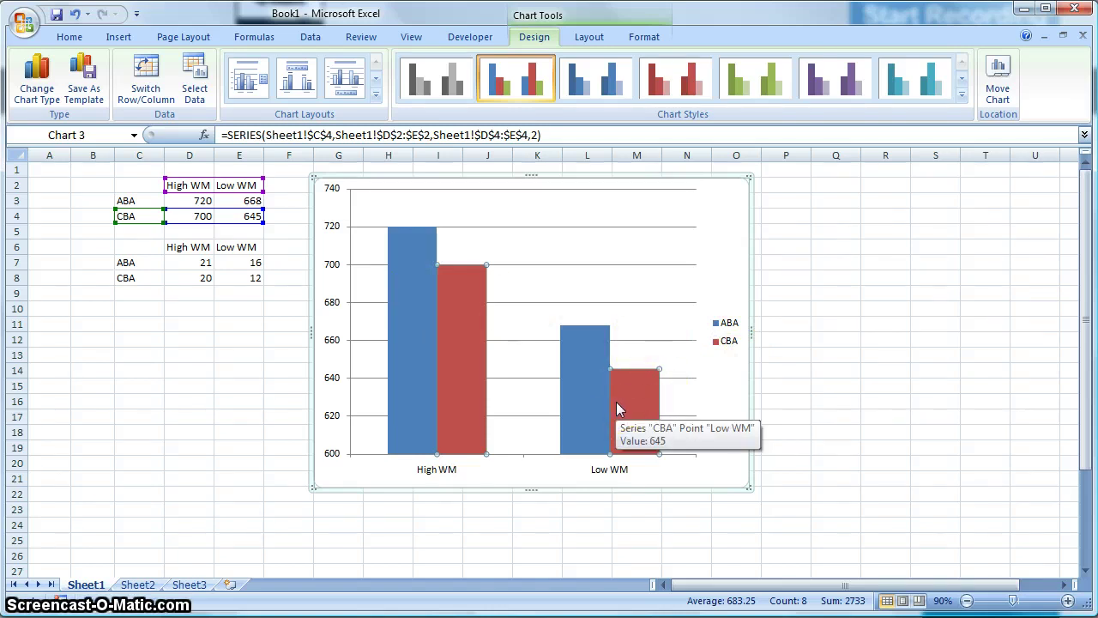
pyautogui.click(638, 421)
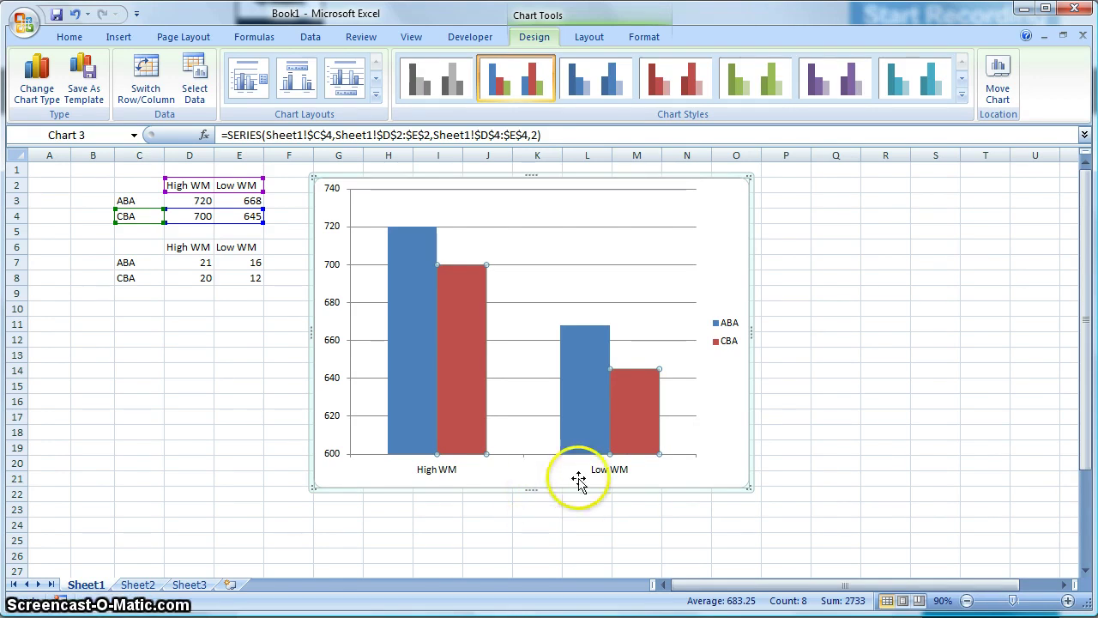
pyautogui.click(742, 454)
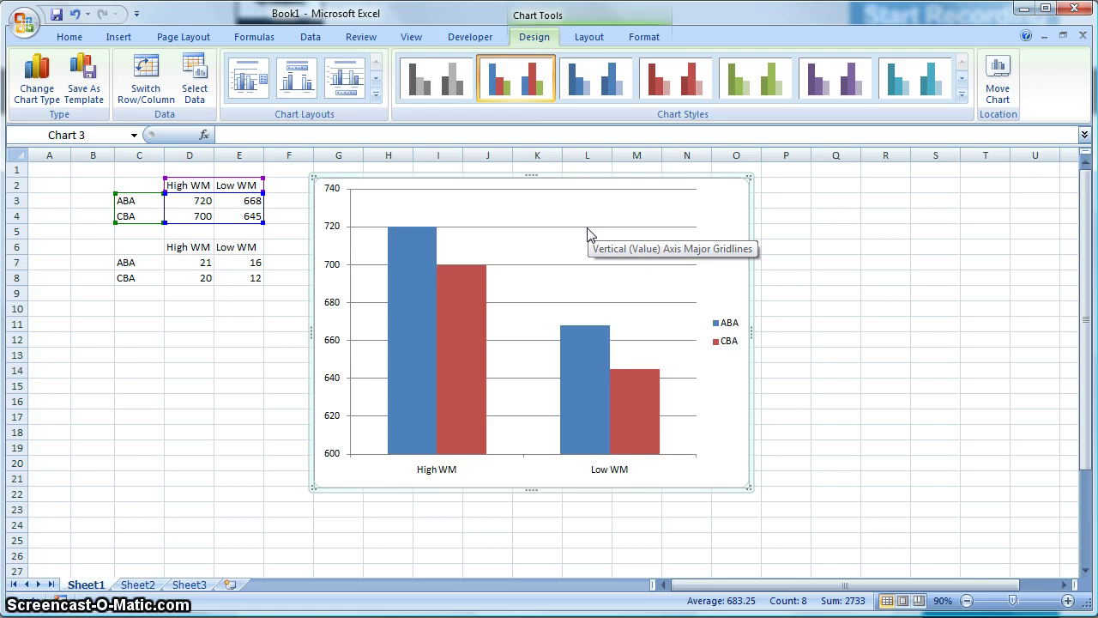
# Delete the major horizontal gridlines from the column chart
pyautogui.click(654, 230)
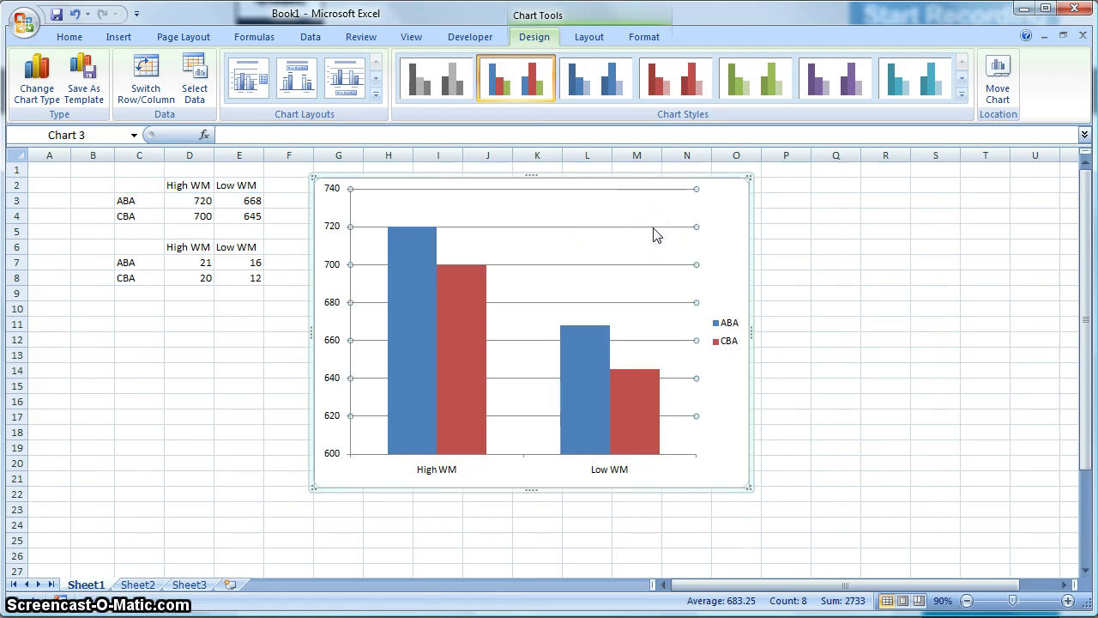
pyautogui.press('Delete')
pyautogui.click(654, 239)
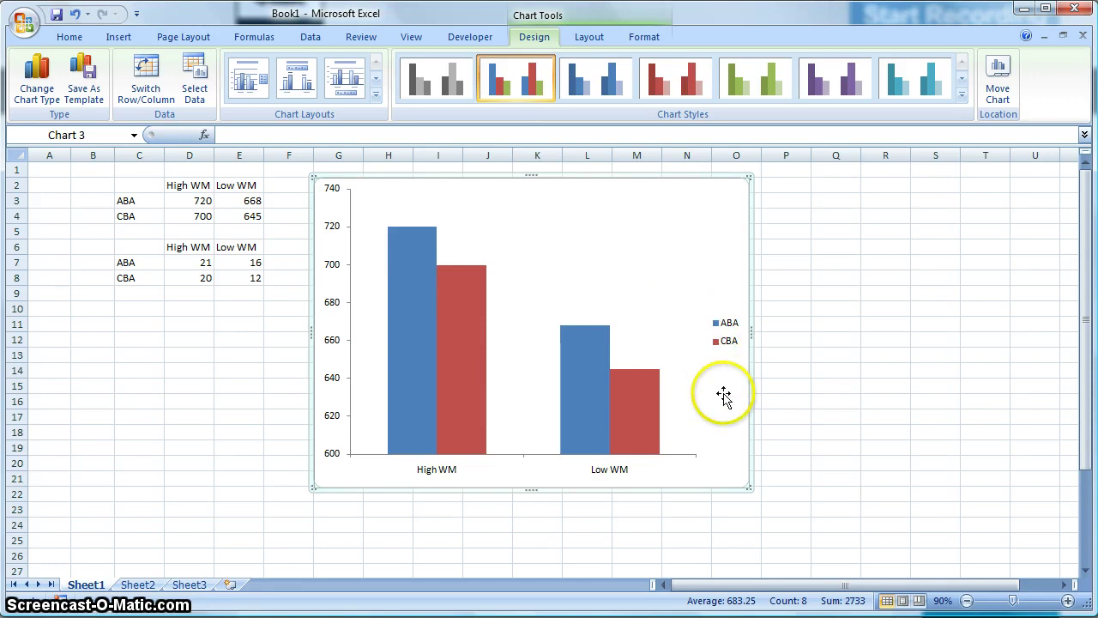
# Compare the ABA and CBA columns for High WM and Low WM in the chart
pyautogui.click(413, 334)
pyautogui.click(476, 331)
pyautogui.click(568, 361)
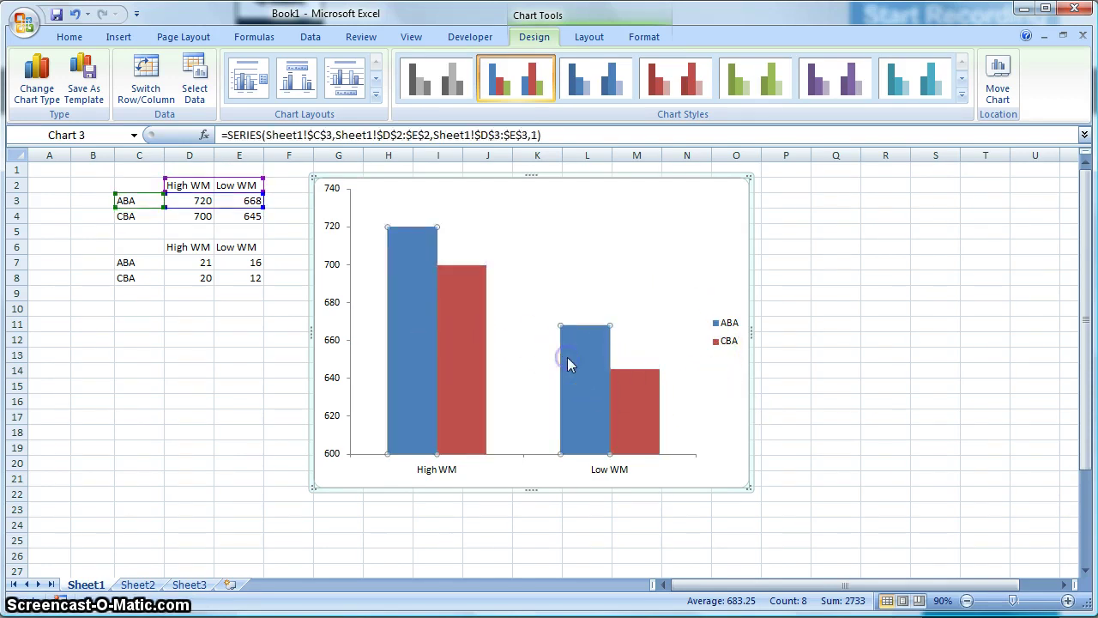
pyautogui.click(464, 324)
pyautogui.click(600, 377)
pyautogui.moveTo(459, 302)
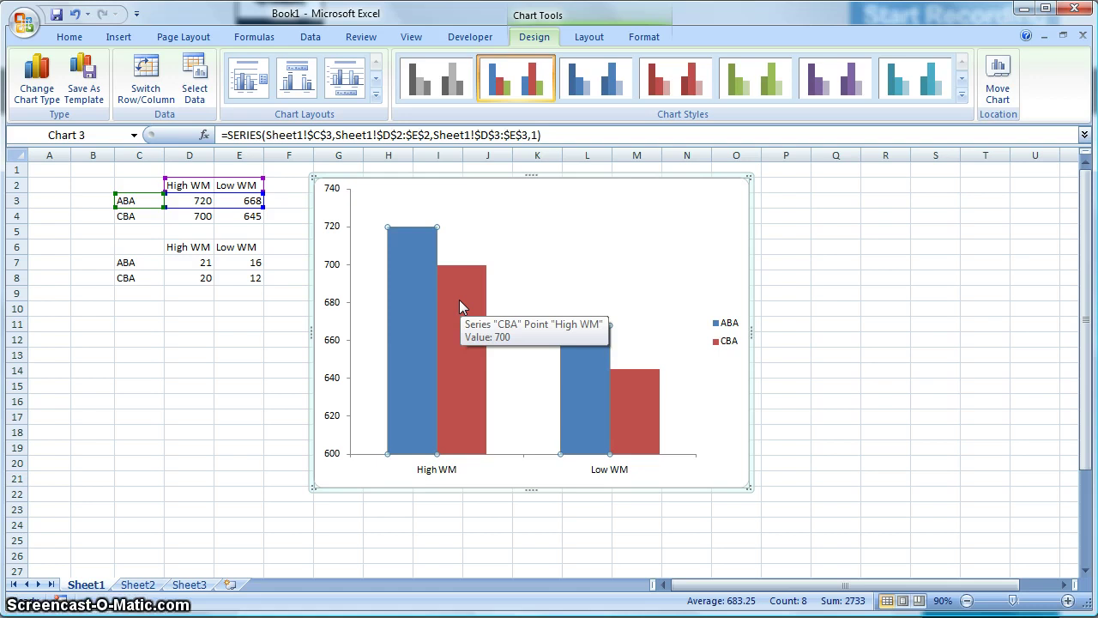
pyautogui.moveTo(469, 302)
pyautogui.mouseDown()
pyautogui.moveTo(437, 312)
pyautogui.moveTo(459, 319)
pyautogui.mouseUp()
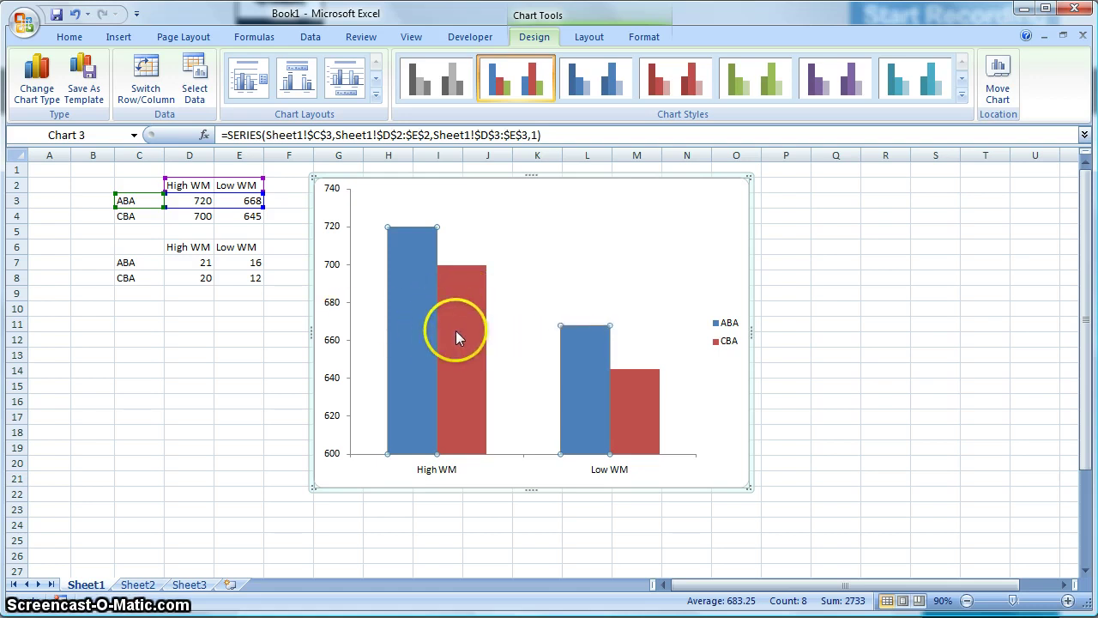
pyautogui.moveTo(456, 331)
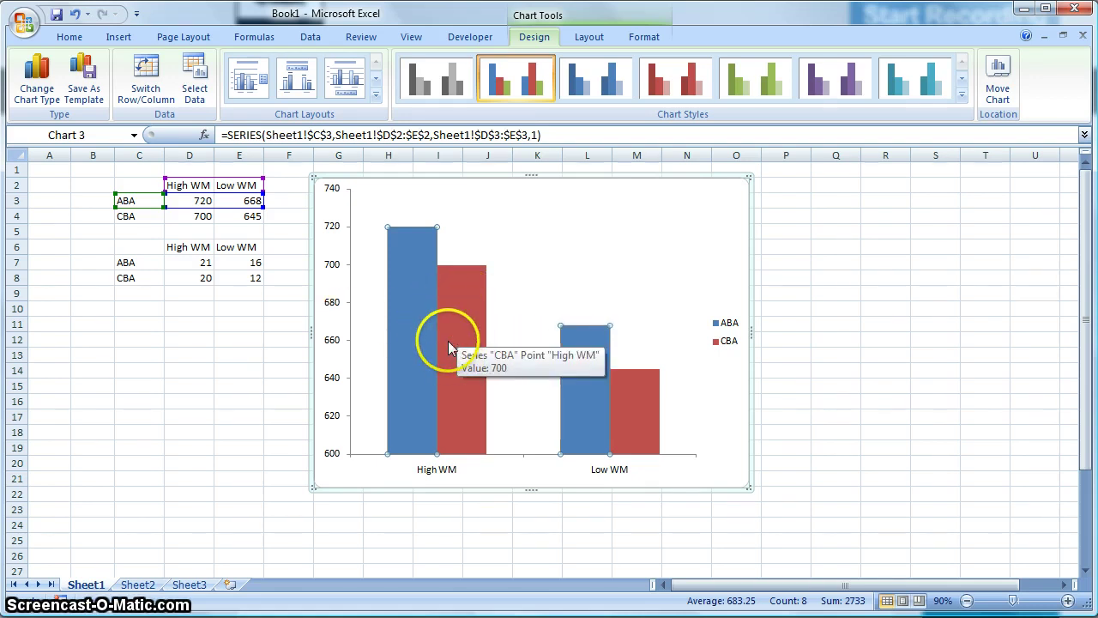
pyautogui.moveTo(418, 288)
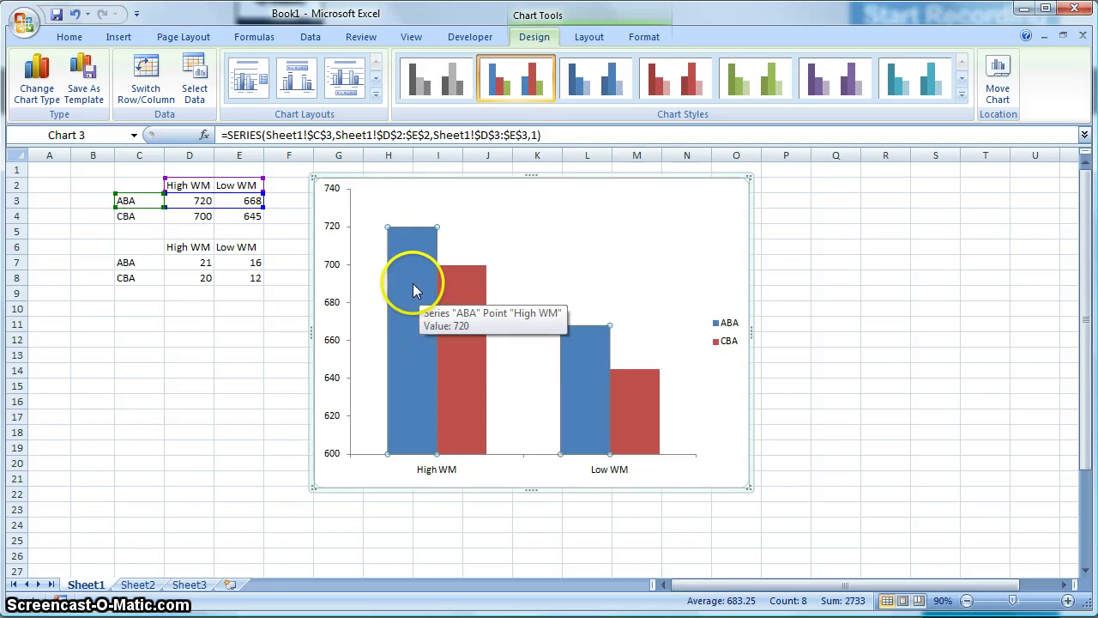
pyautogui.click(471, 340)
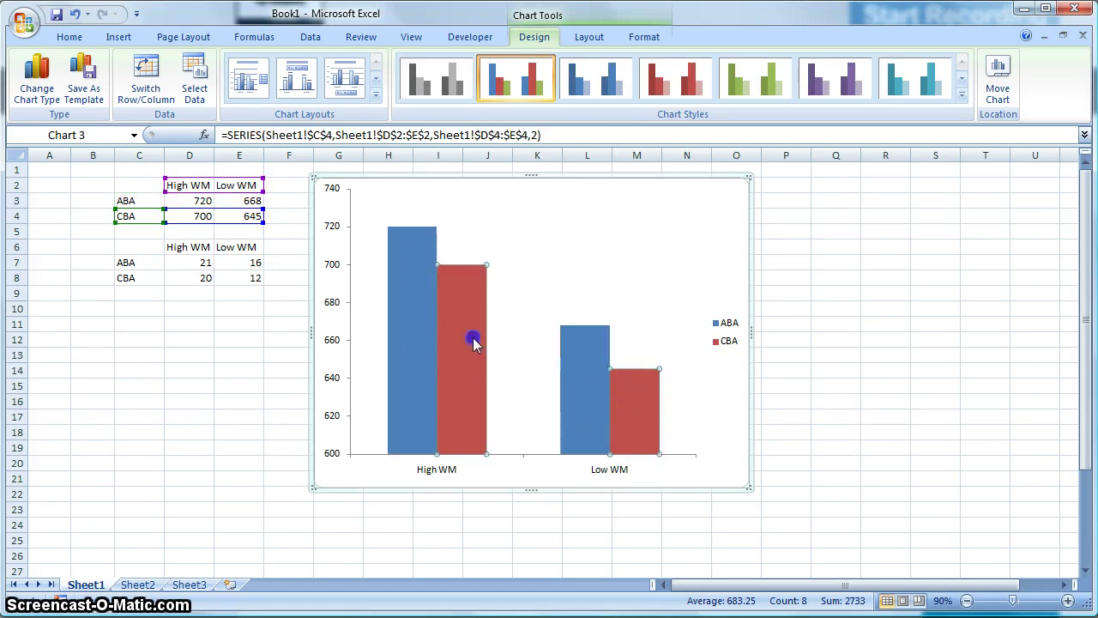
pyautogui.click(408, 316)
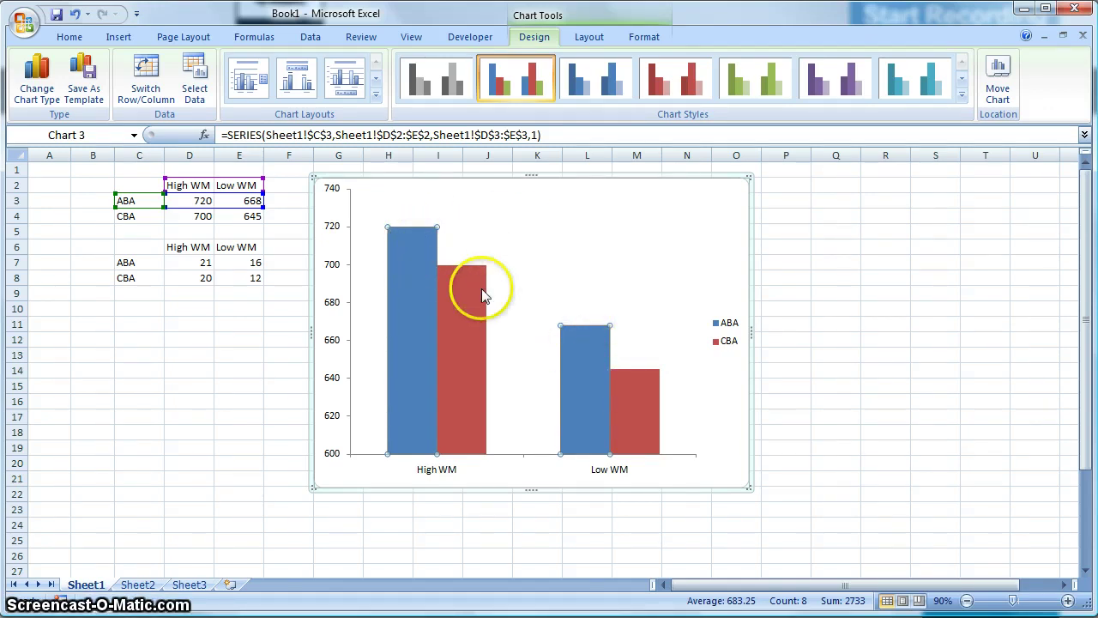
pyautogui.moveTo(400, 244)
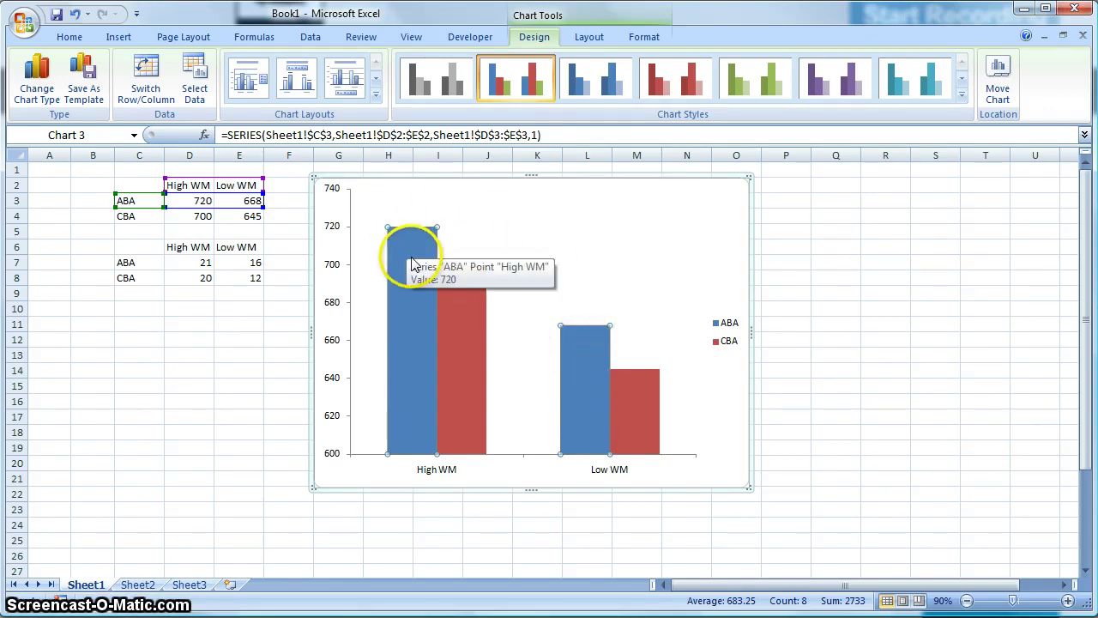
pyautogui.click(574, 327)
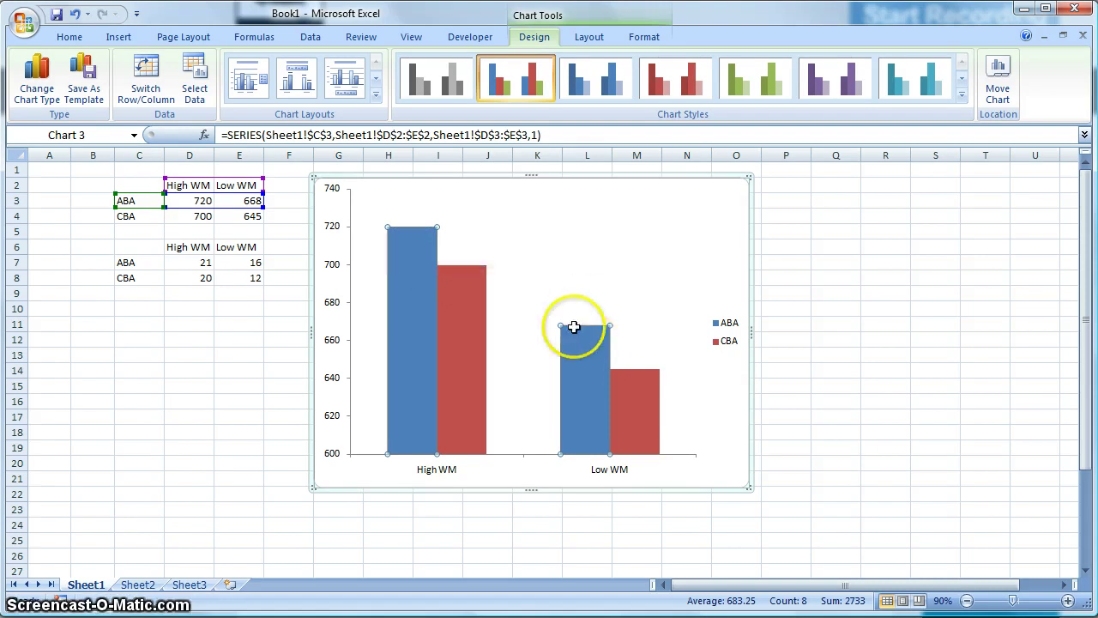
# Format the ABA data series with a solid fill in a medium gray theme color
pyautogui.rightClick(413, 254)
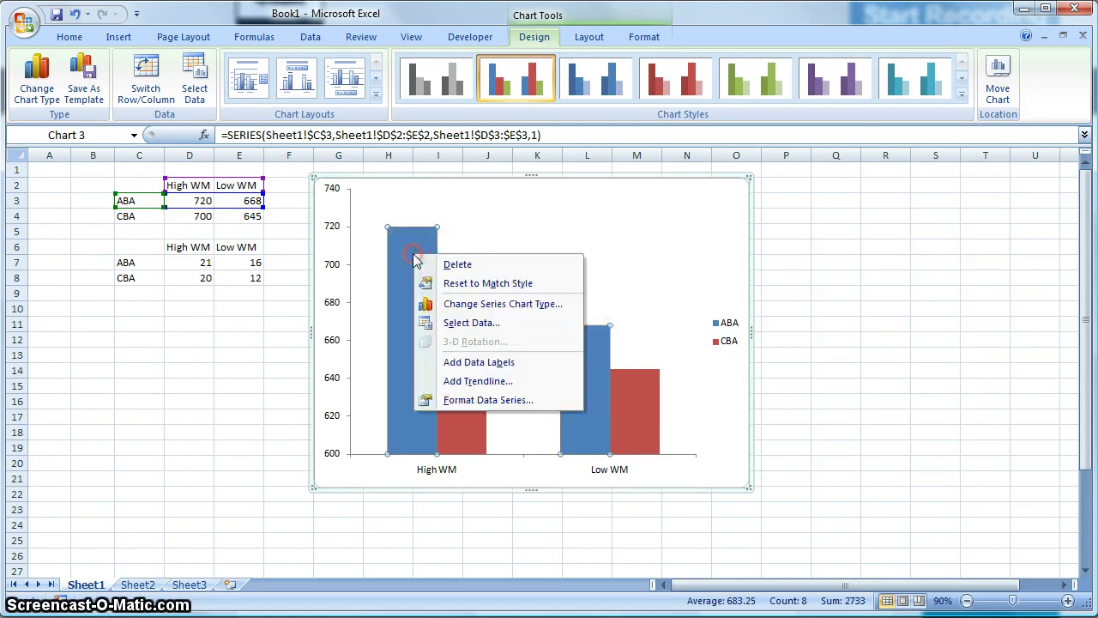
pyautogui.click(459, 401)
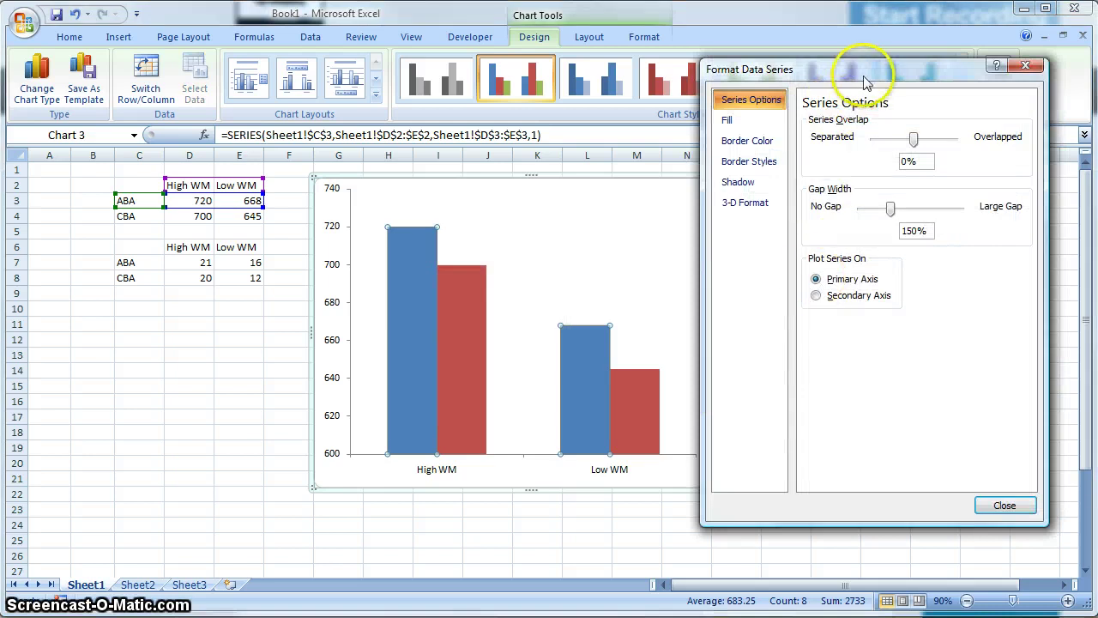
pyautogui.moveTo(856, 76); pyautogui.dragTo(810, 65)
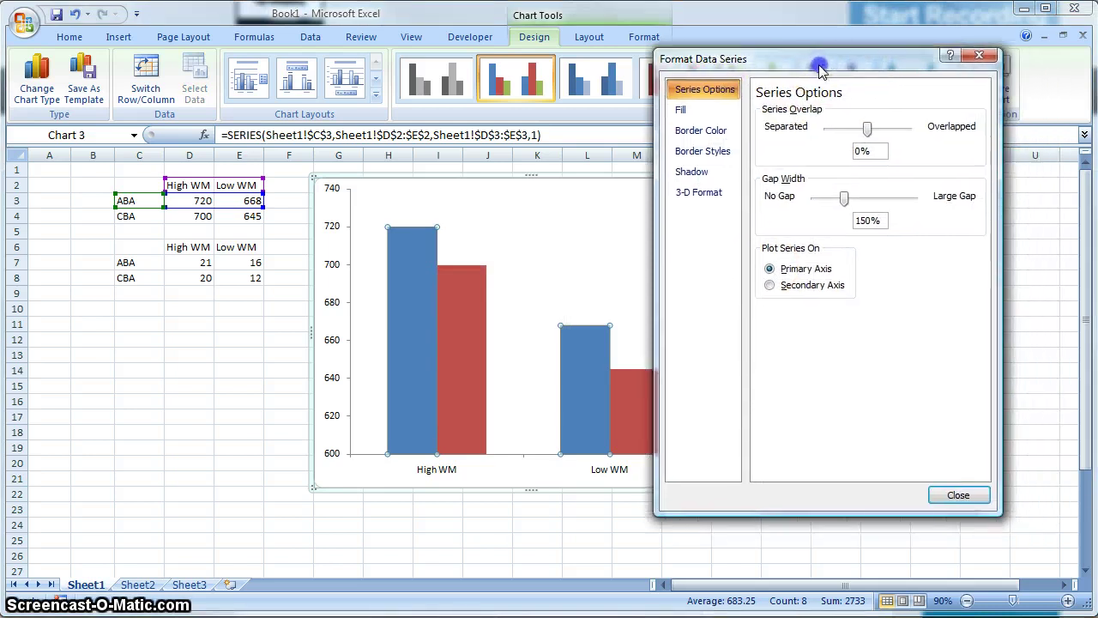
pyautogui.click(697, 112)
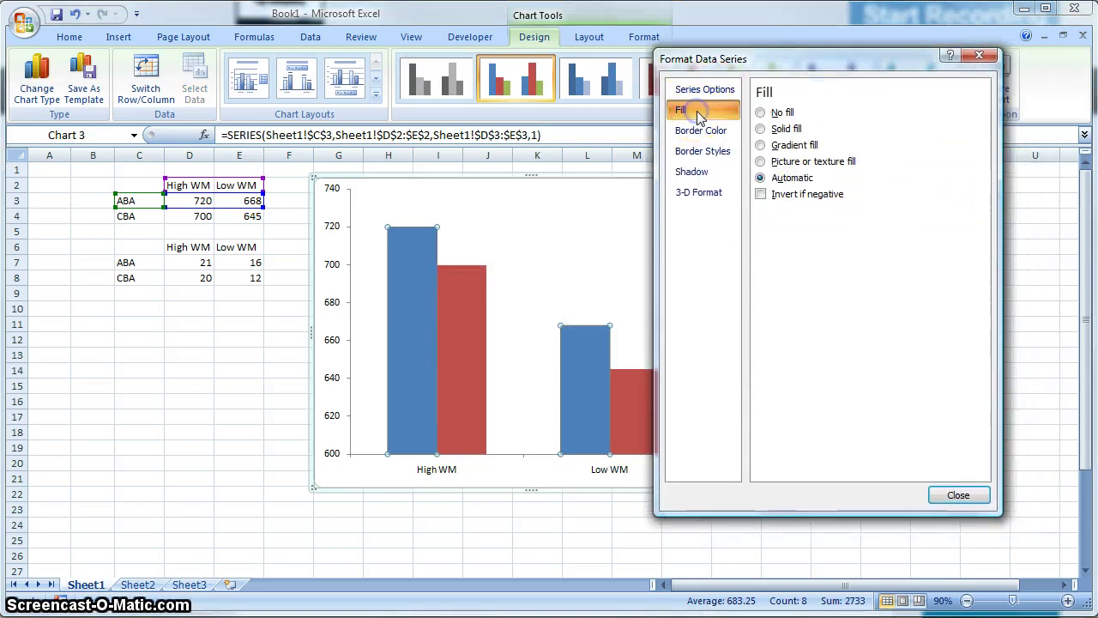
pyautogui.click(762, 129)
pyautogui.click(832, 215)
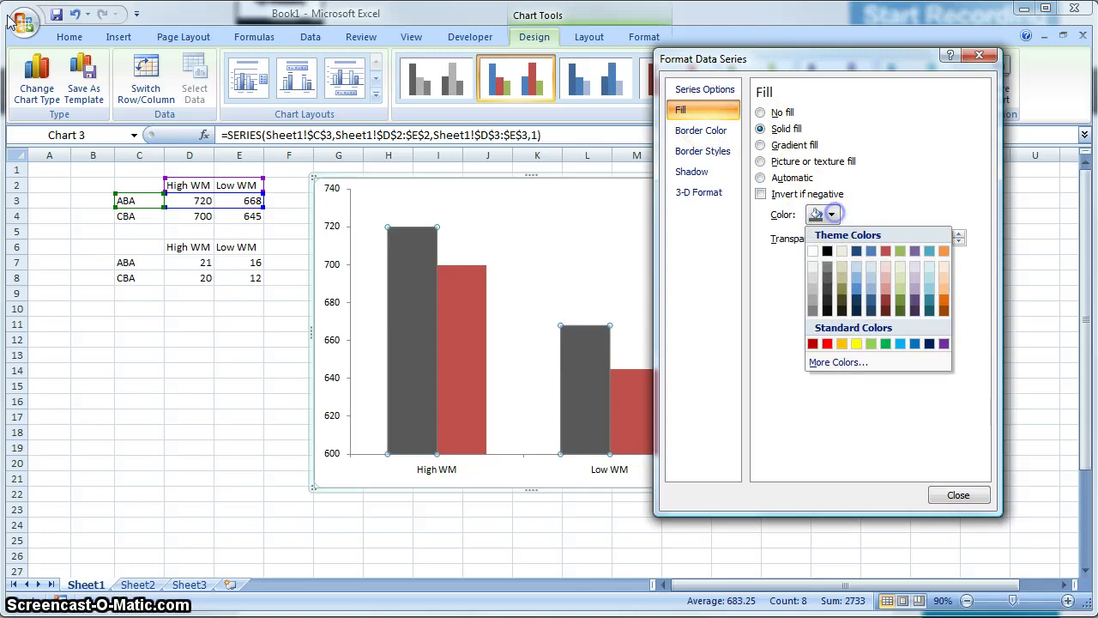
pyautogui.click(812, 288)
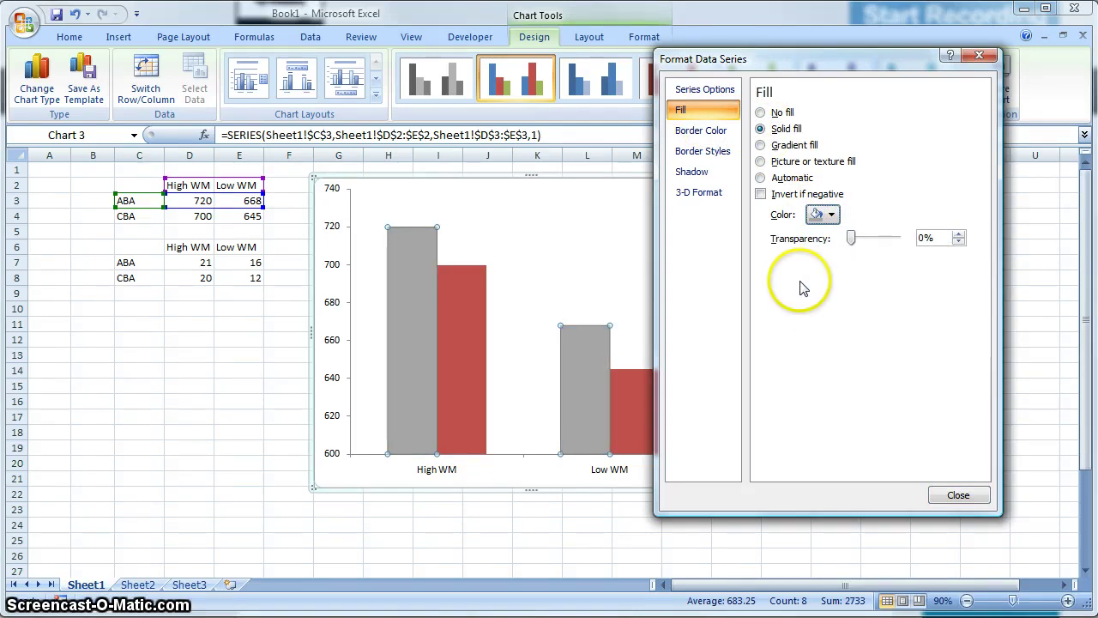
# Format the CBA data series with a solid fill in a dark gray theme color, darker than the ABA columns
pyautogui.click(468, 309)
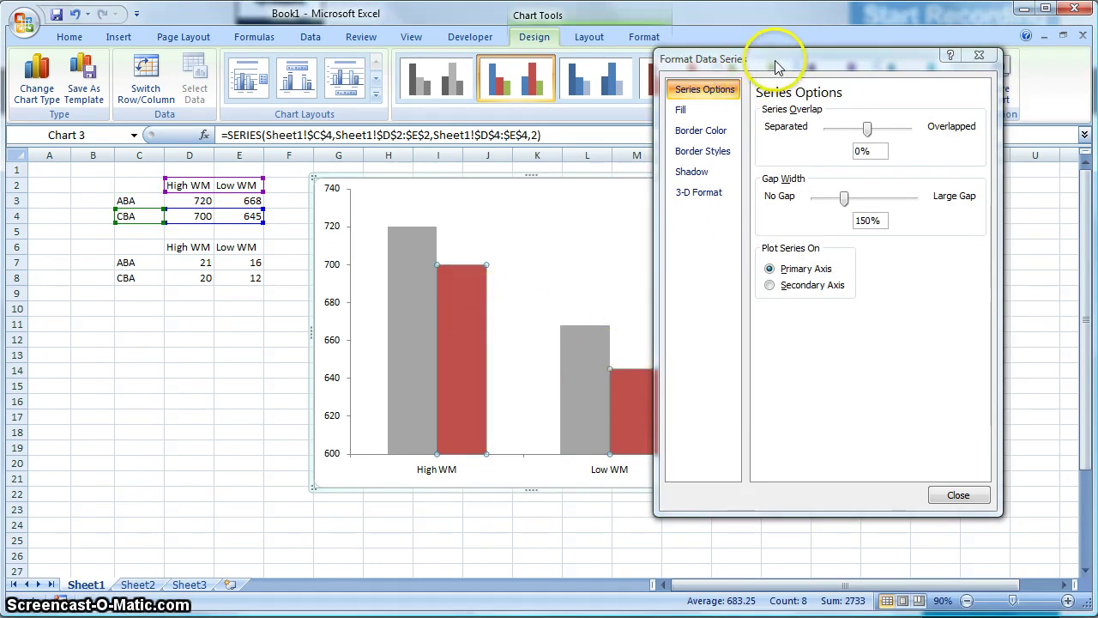
pyautogui.click(958, 495)
pyautogui.rightClick(463, 307)
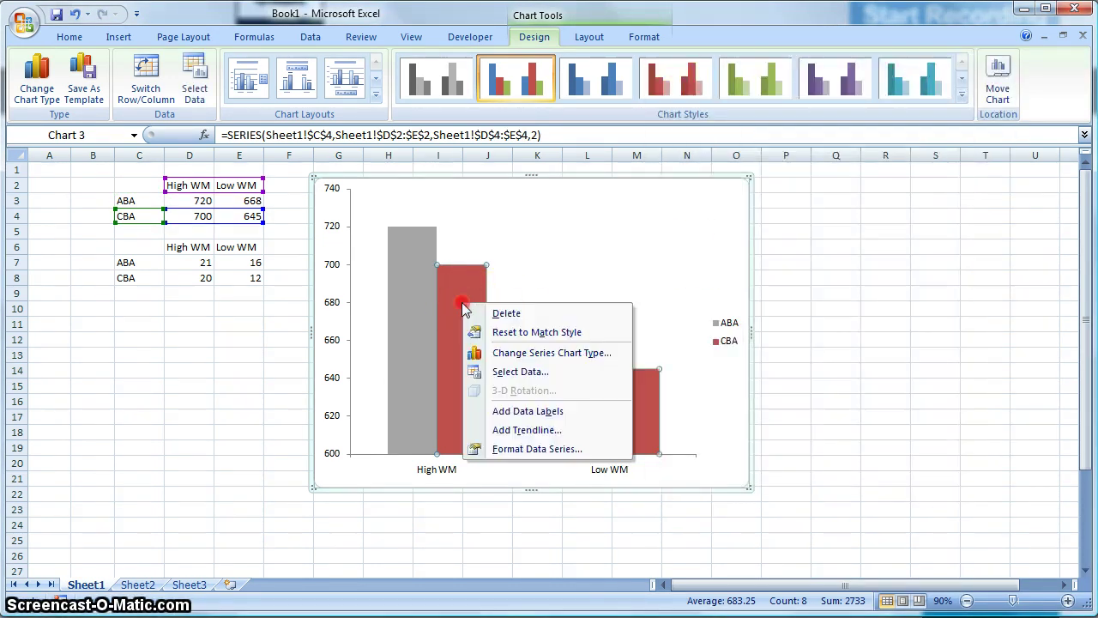
pyautogui.click(510, 449)
pyautogui.click(686, 110)
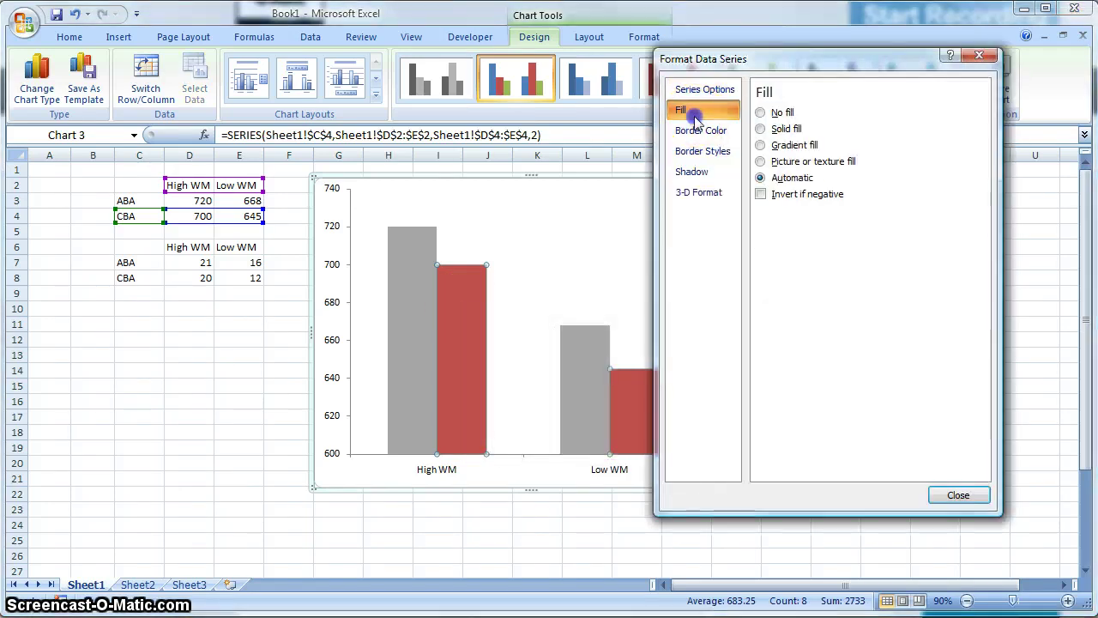
pyautogui.click(760, 129)
pyautogui.moveTo(824, 60); pyautogui.dragTo(854, 55)
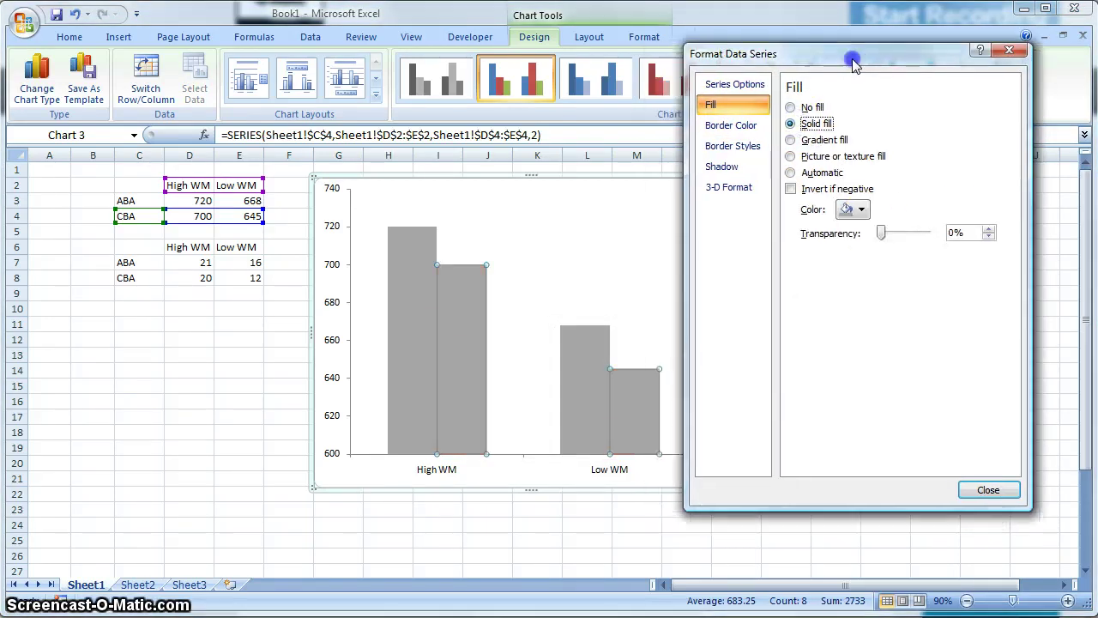
pyautogui.click(865, 211)
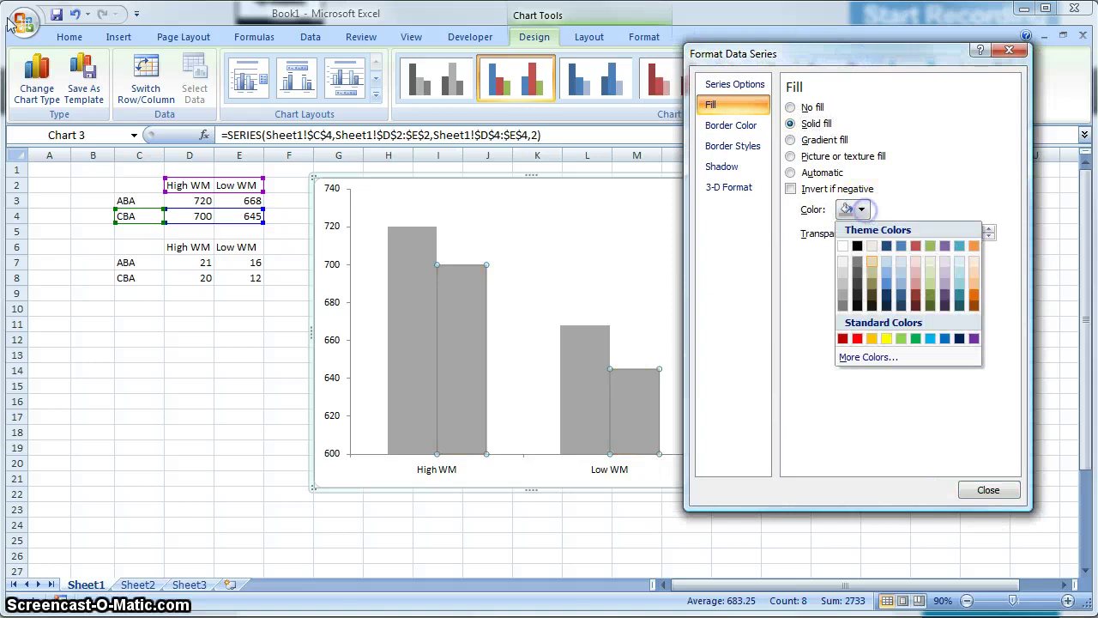
pyautogui.click(858, 269)
pyautogui.click(858, 211)
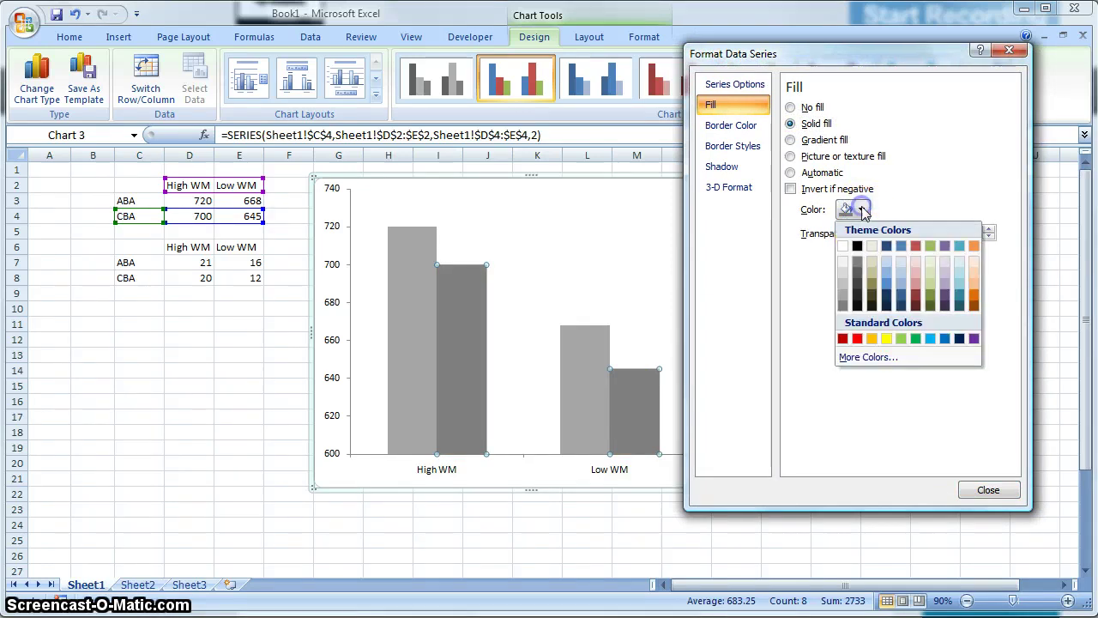
pyautogui.click(864, 274)
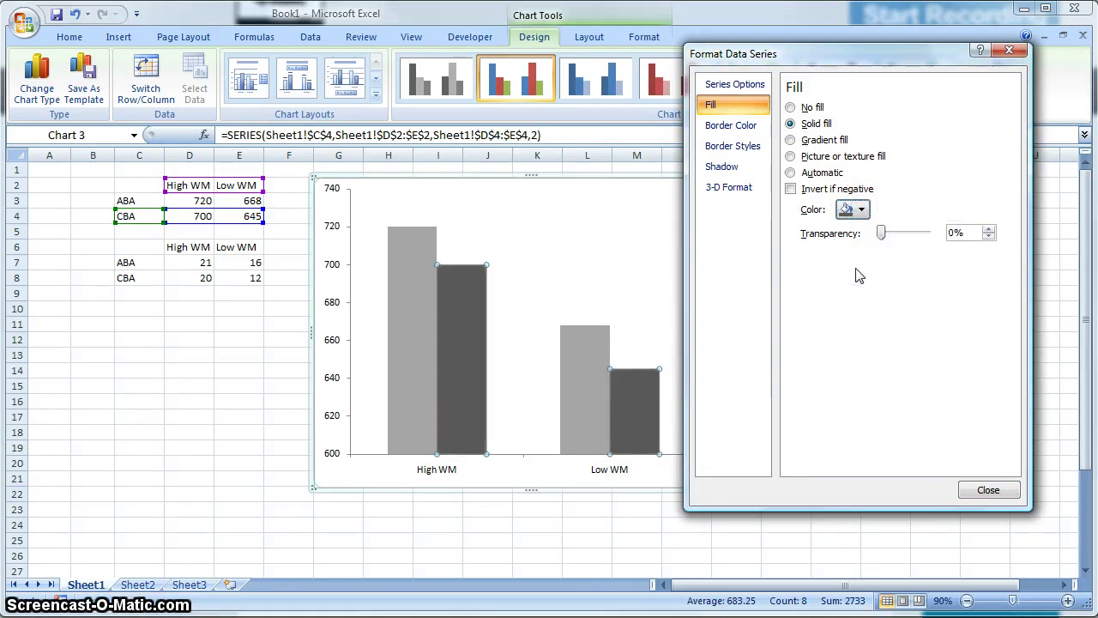
pyautogui.click(985, 490)
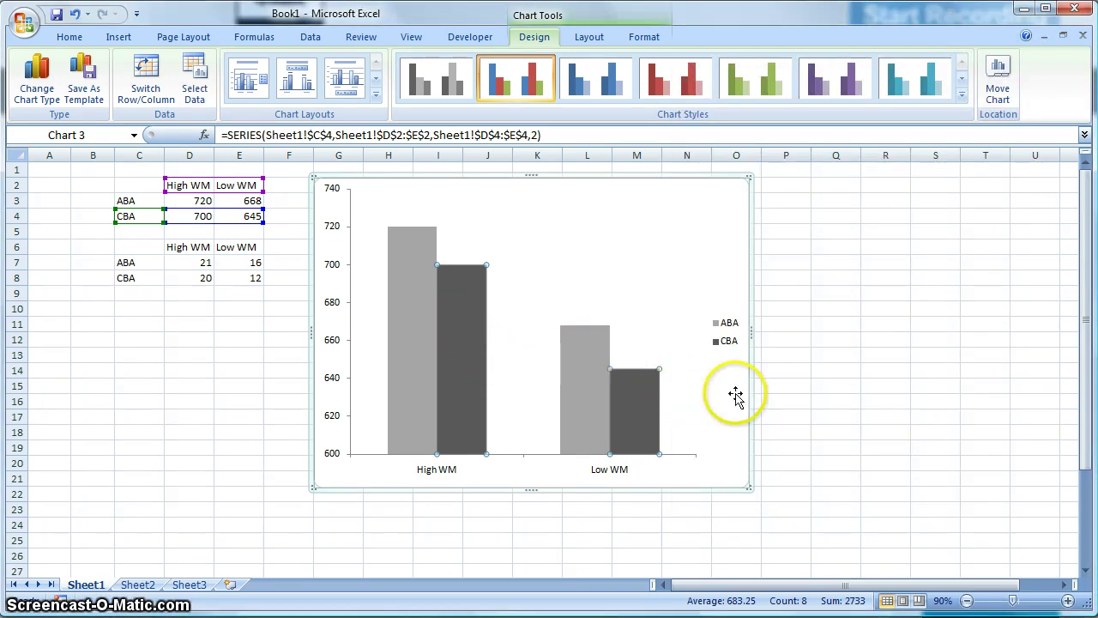
# Make the chart taller by extending its lower edge to about row 25
pyautogui.click(726, 427)
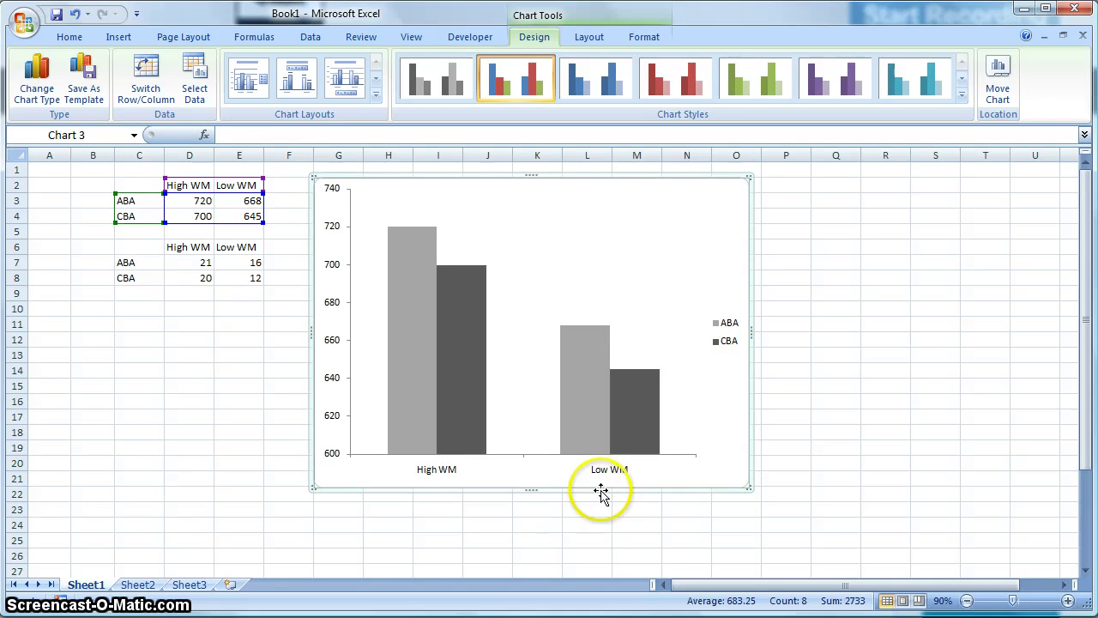
pyautogui.moveTo(534, 490); pyautogui.dragTo(531, 547)
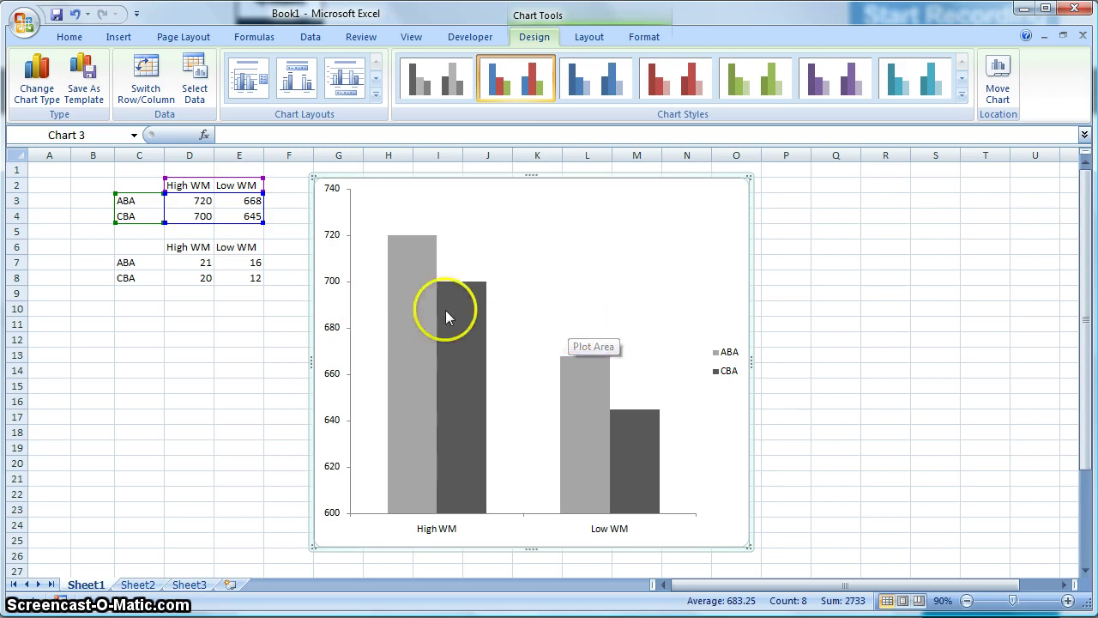
# Add vertical error bars to the ABA data series and open their detailed formatting options
pyautogui.click(417, 290)
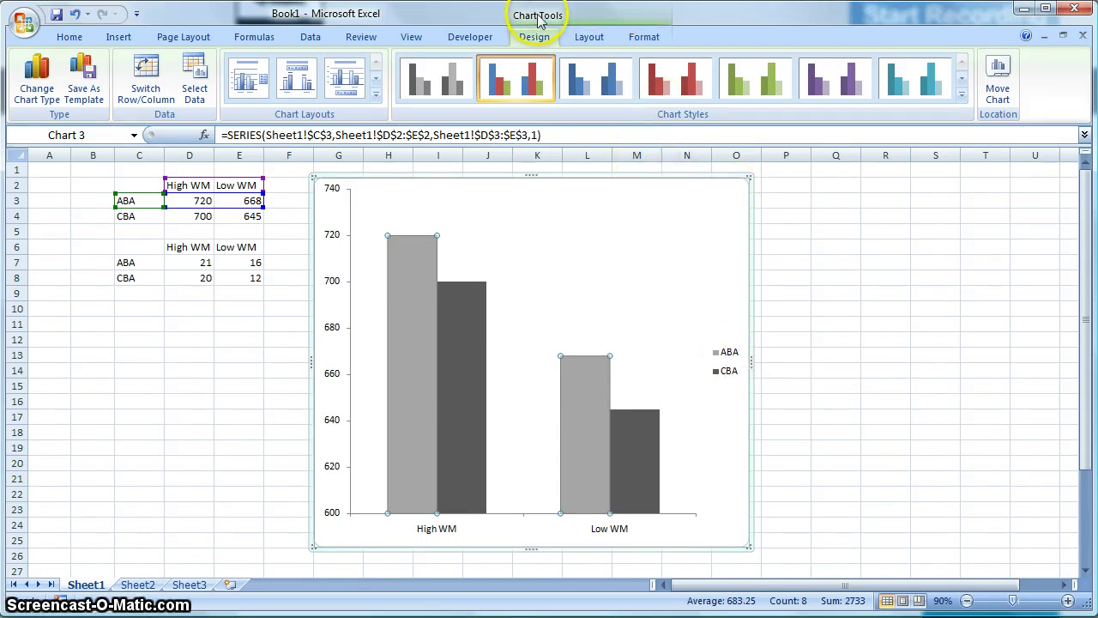
pyautogui.click(592, 40)
pyautogui.click(592, 37)
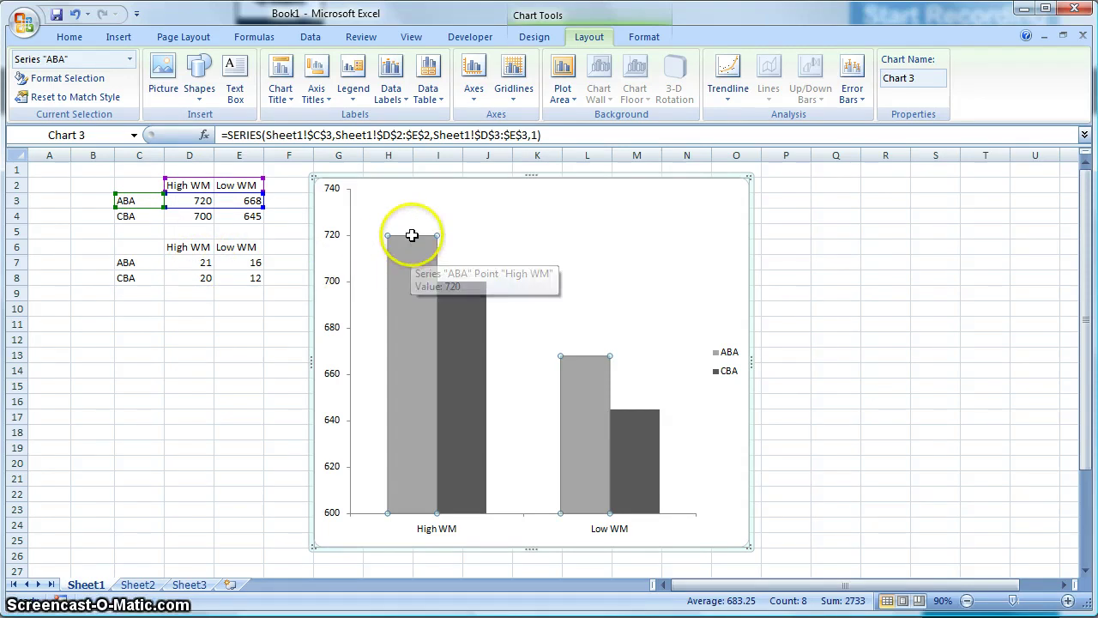
pyautogui.moveTo(412, 241)
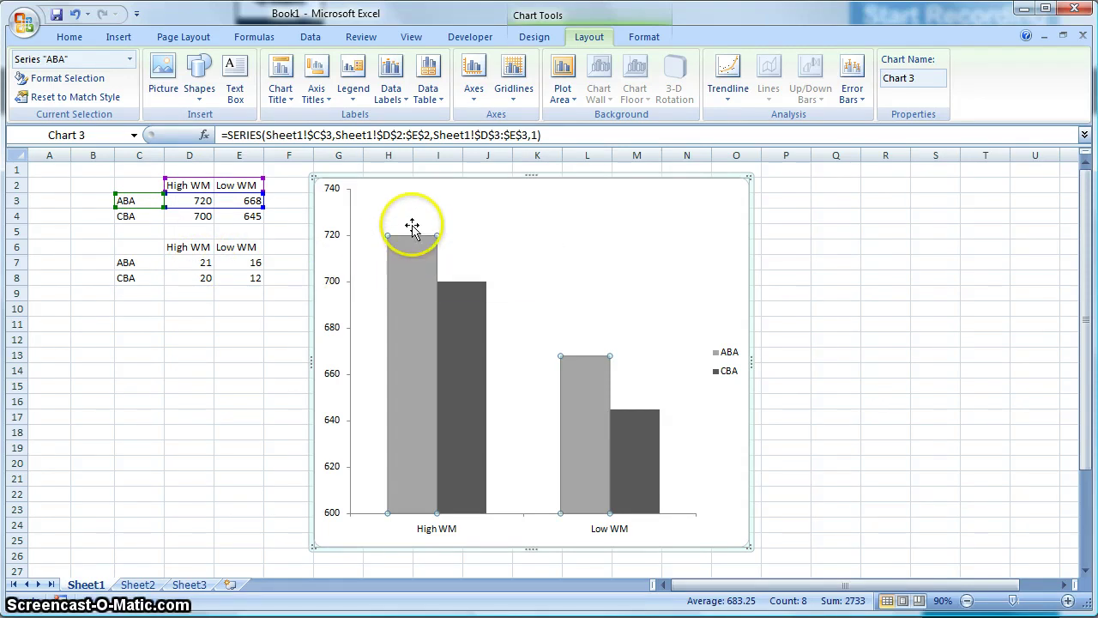
pyautogui.moveTo(409, 261)
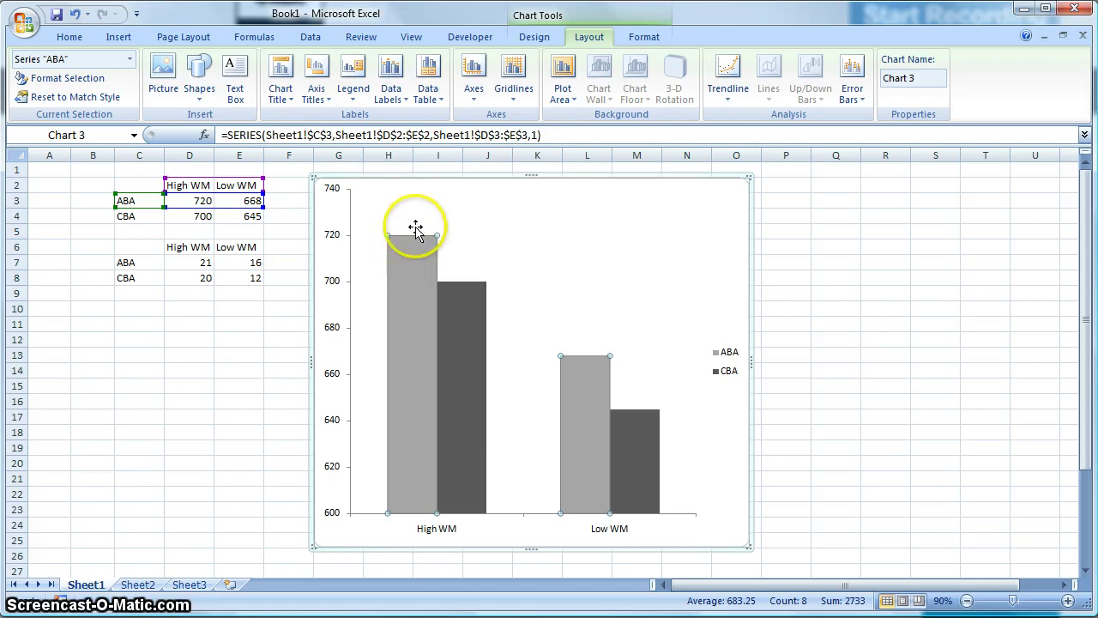
pyautogui.moveTo(413, 222)
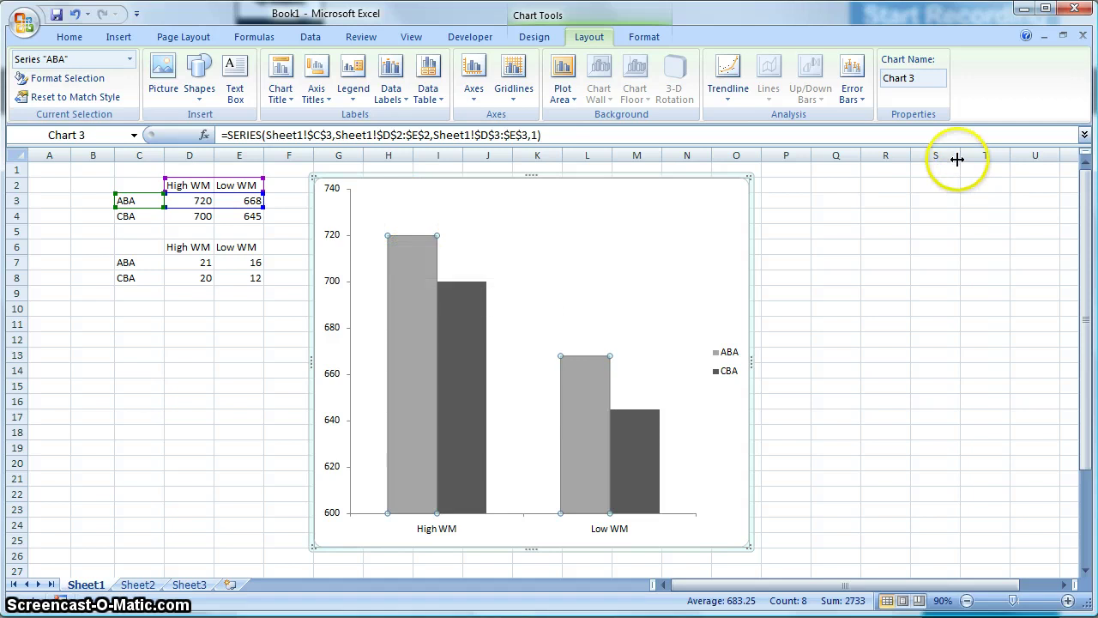
pyautogui.click(861, 96)
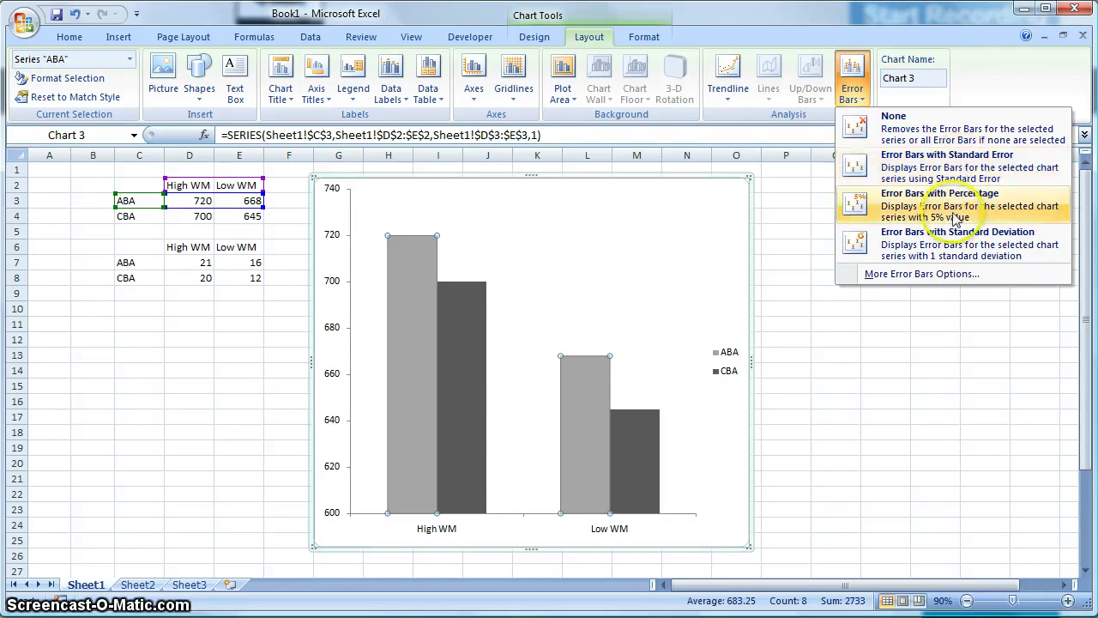
pyautogui.click(922, 276)
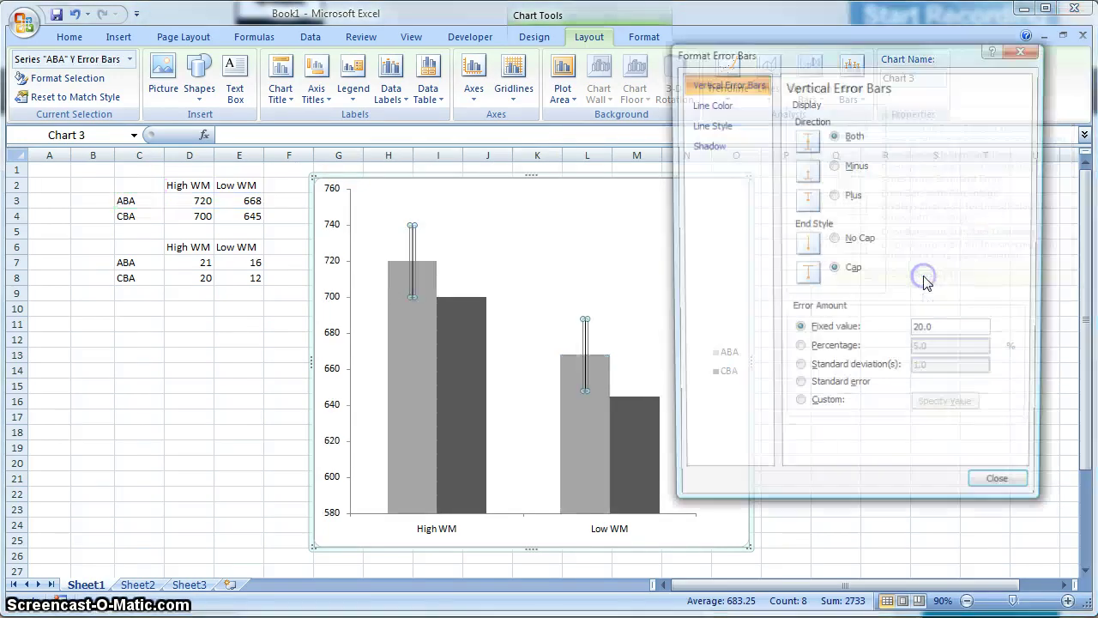
pyautogui.moveTo(898, 54); pyautogui.dragTo(923, 48)
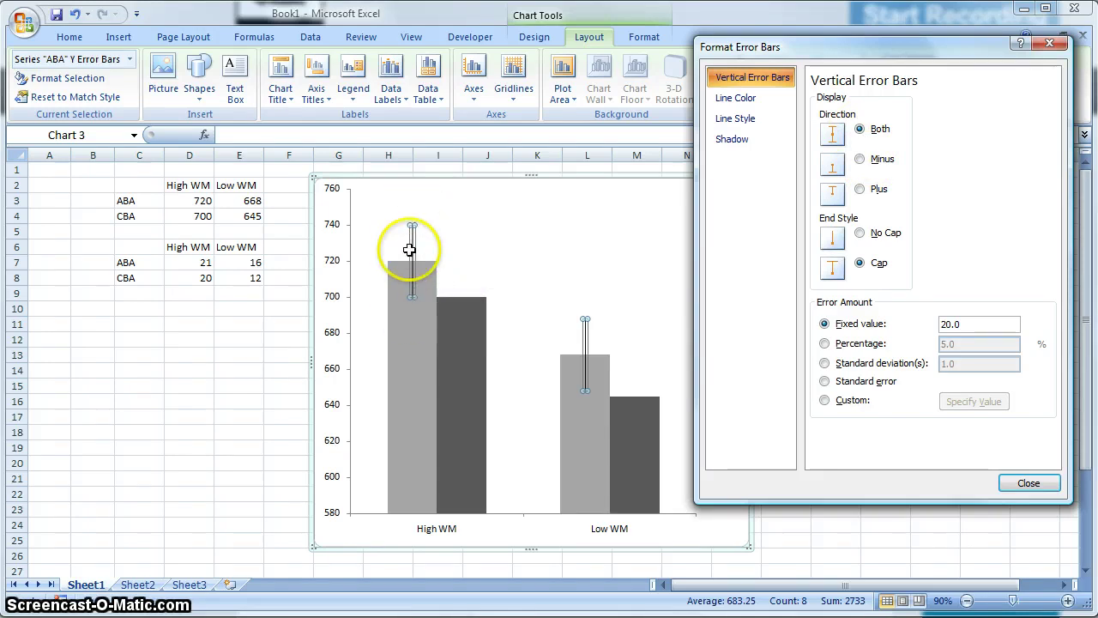
# Try the Minus and Plus directions for the ABA error bars, and return the direction to Both
pyautogui.click(859, 159)
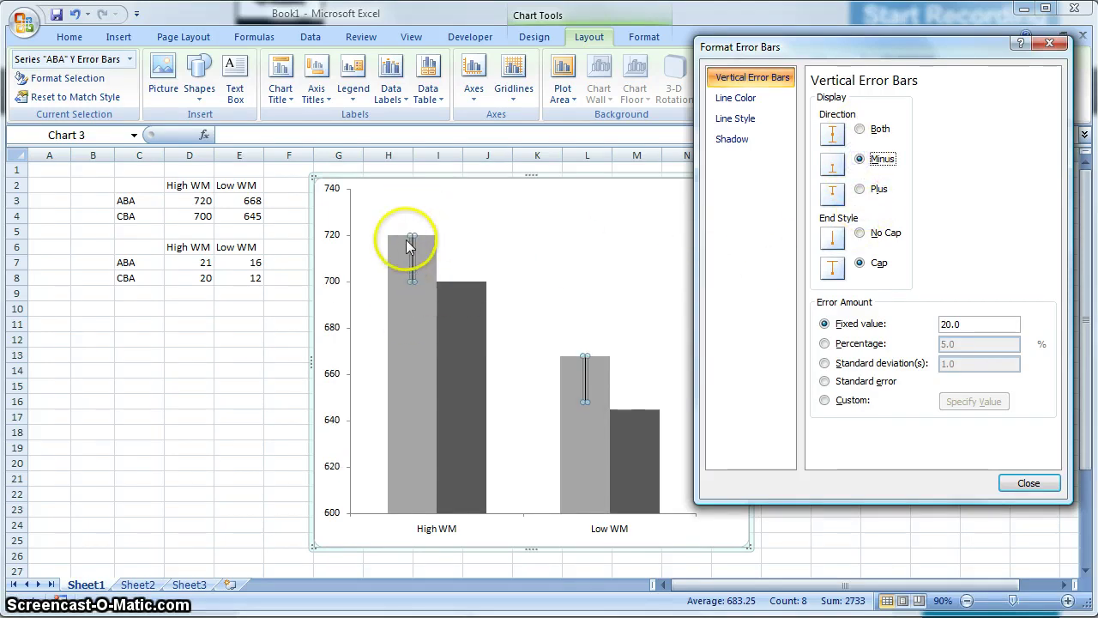
pyautogui.click(860, 189)
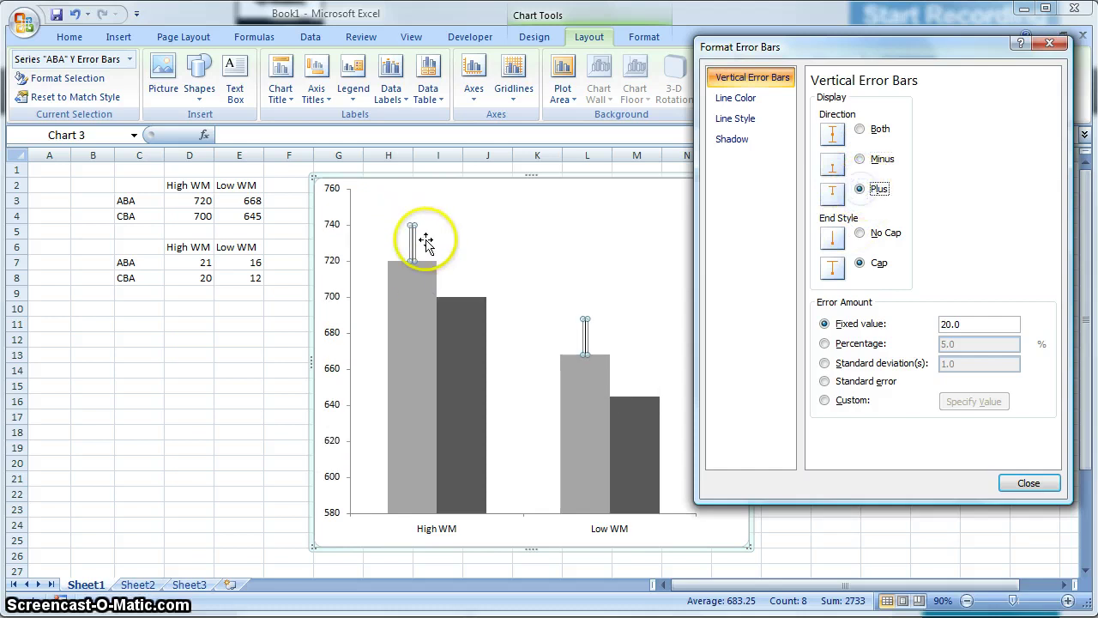
pyautogui.click(860, 128)
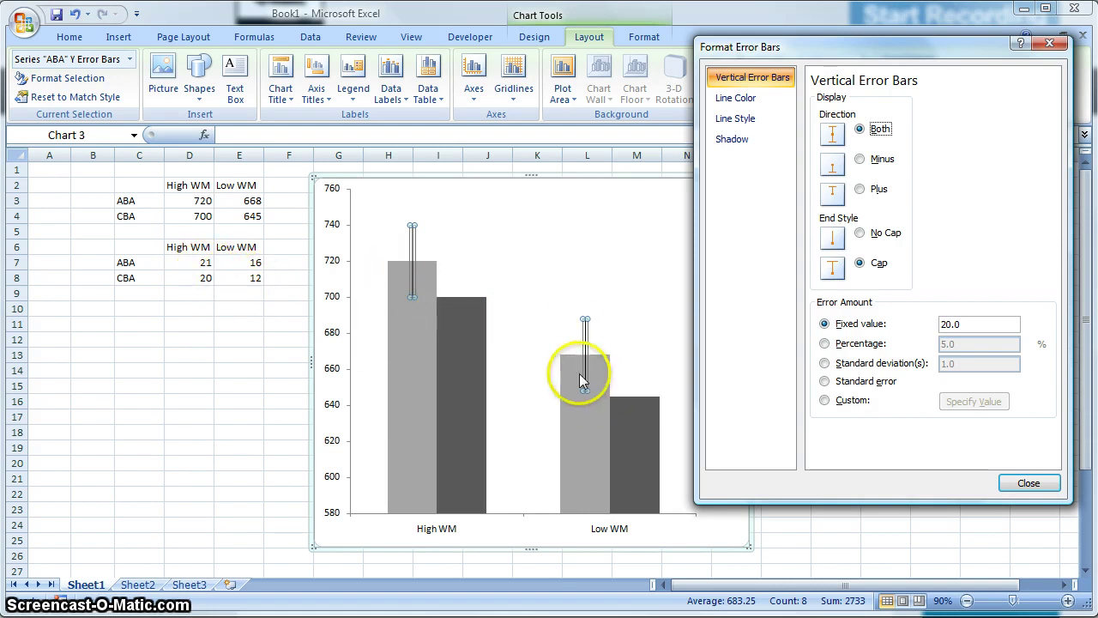
# Set custom error amounts for the ABA error bars, using D7:E7 for both the positive and negative values
pyautogui.click(826, 401)
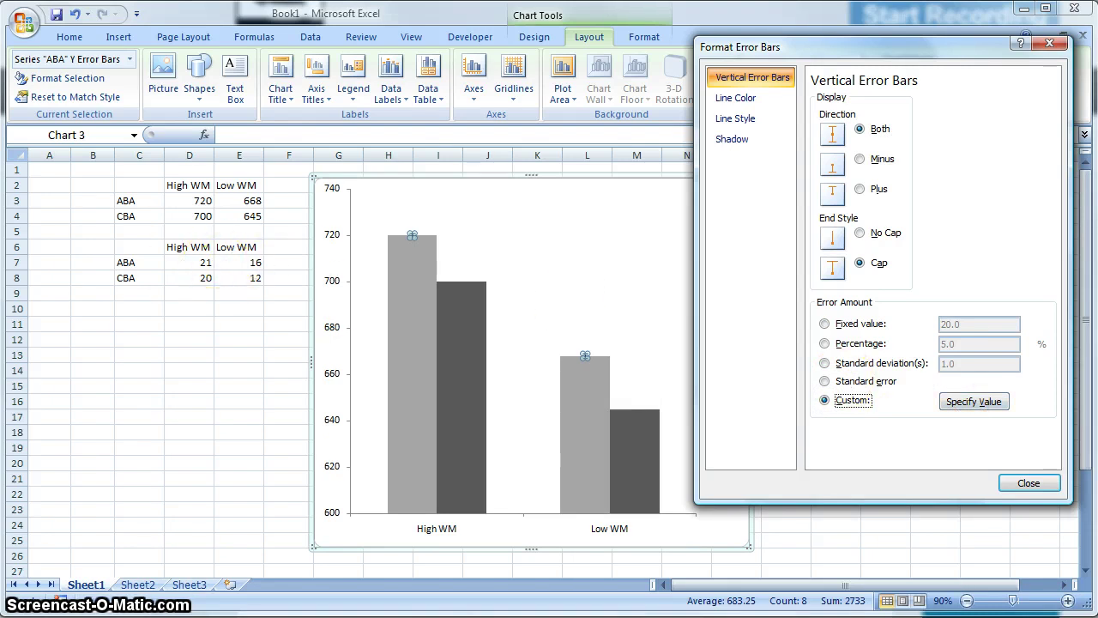
pyautogui.click(993, 410)
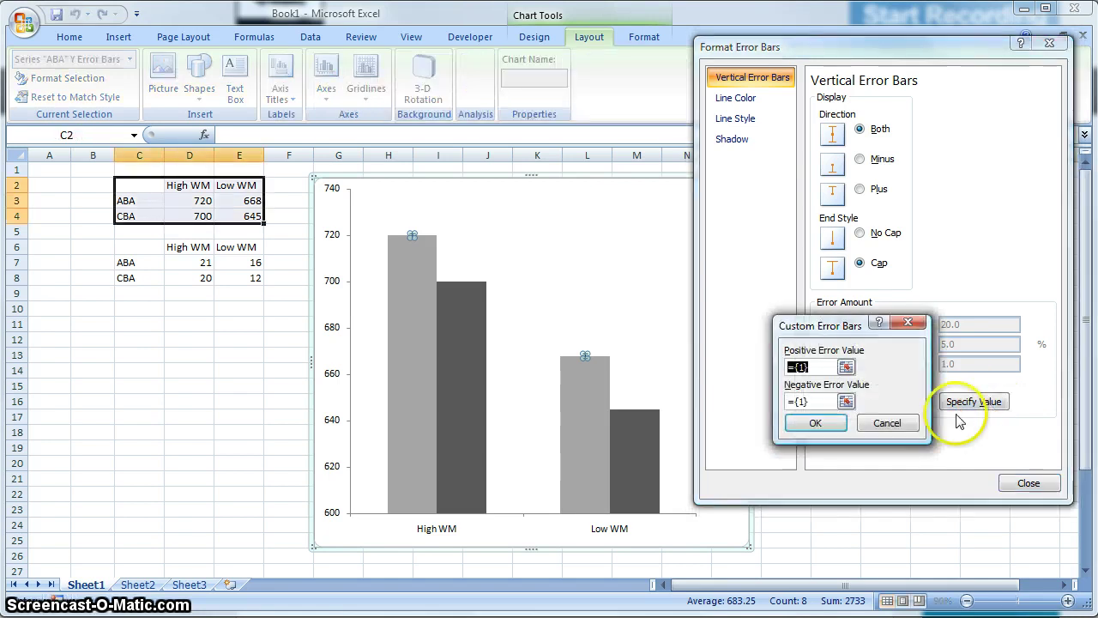
pyautogui.click(822, 367)
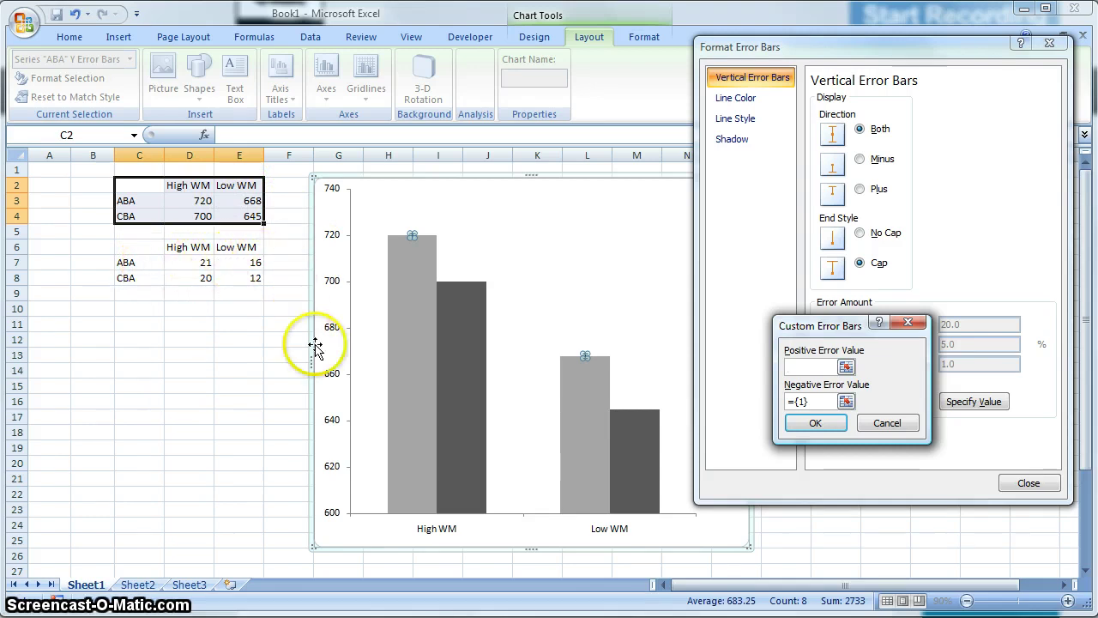
pyautogui.moveTo(191, 262); pyautogui.dragTo(236, 260)
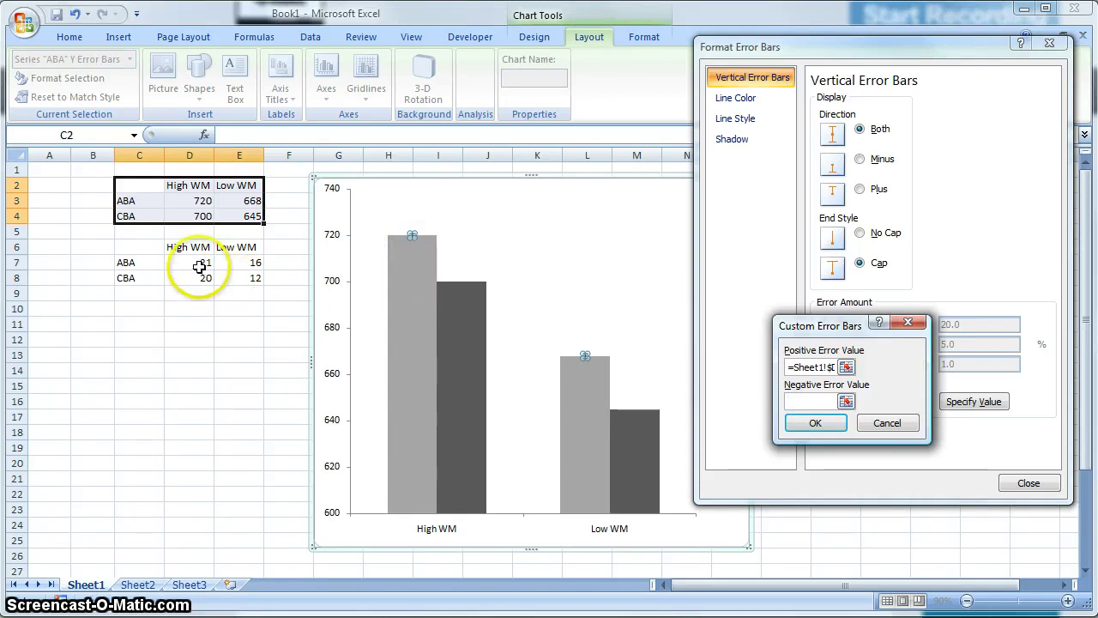
pyautogui.moveTo(209, 265); pyautogui.dragTo(256, 266)
pyautogui.click(811, 423)
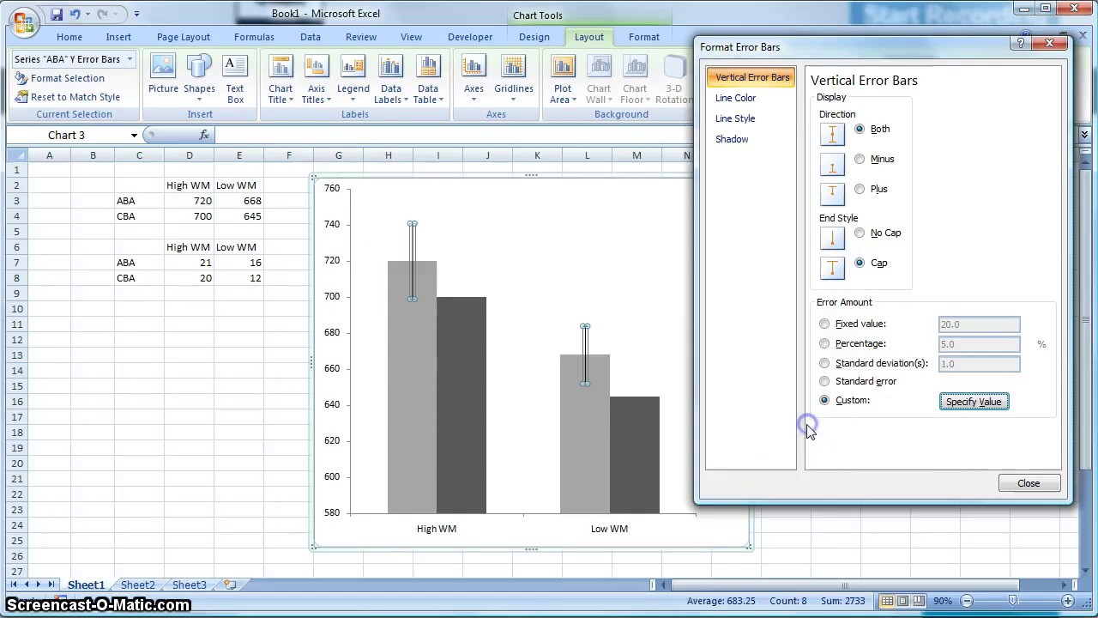
# Add vertical error bars to the CBA data series and open their detailed formatting options
pyautogui.click(516, 290)
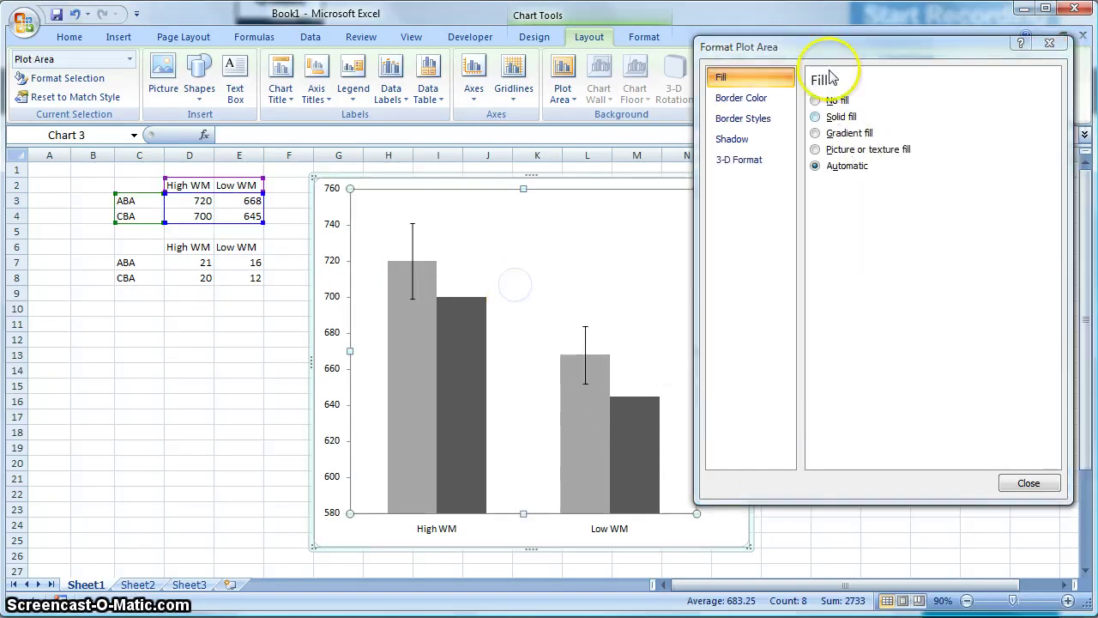
pyautogui.moveTo(818, 53); pyautogui.dragTo(842, 52)
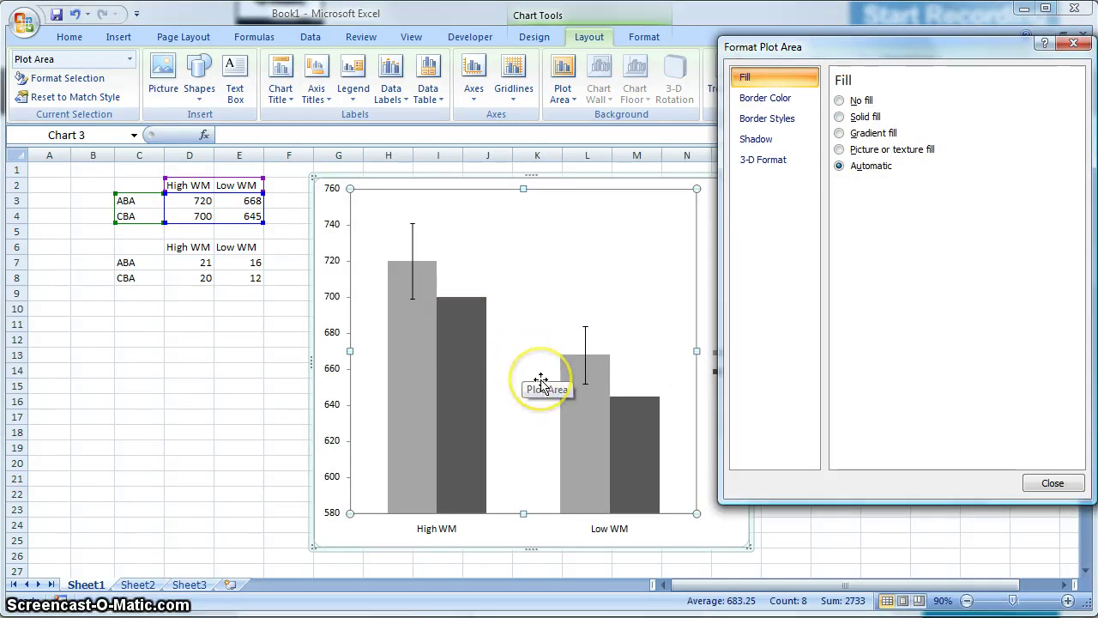
pyautogui.click(463, 333)
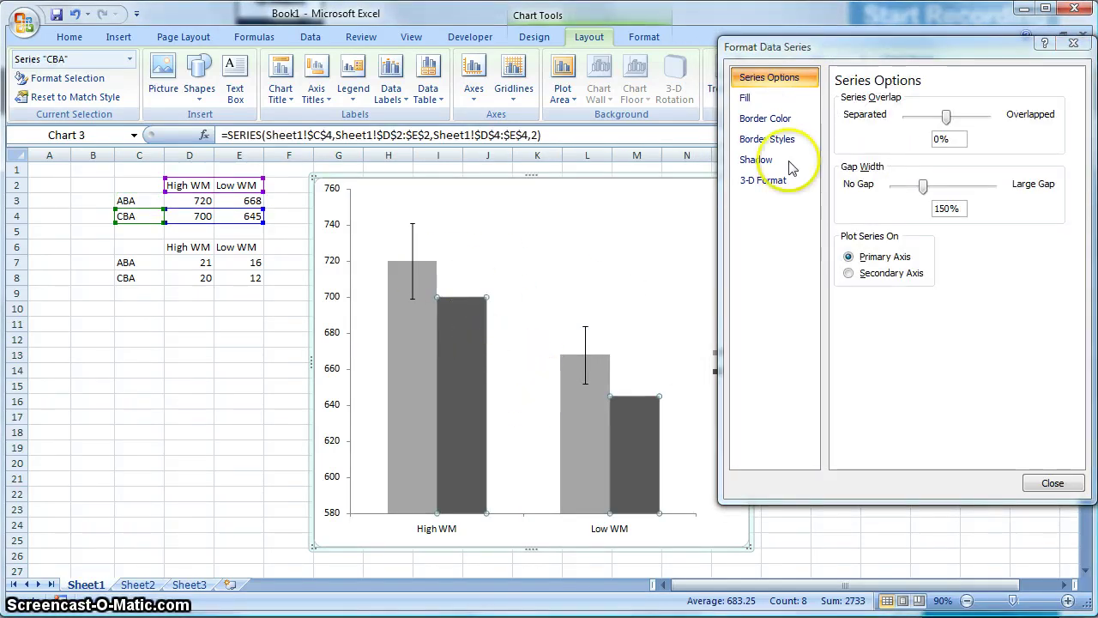
pyautogui.click(1054, 484)
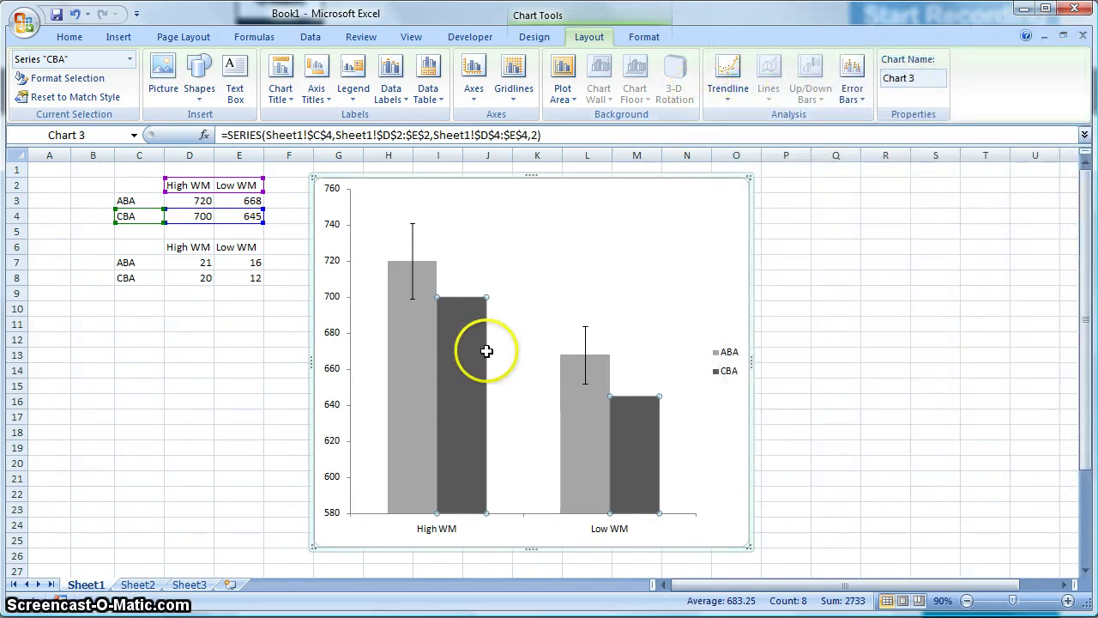
pyautogui.click(852, 85)
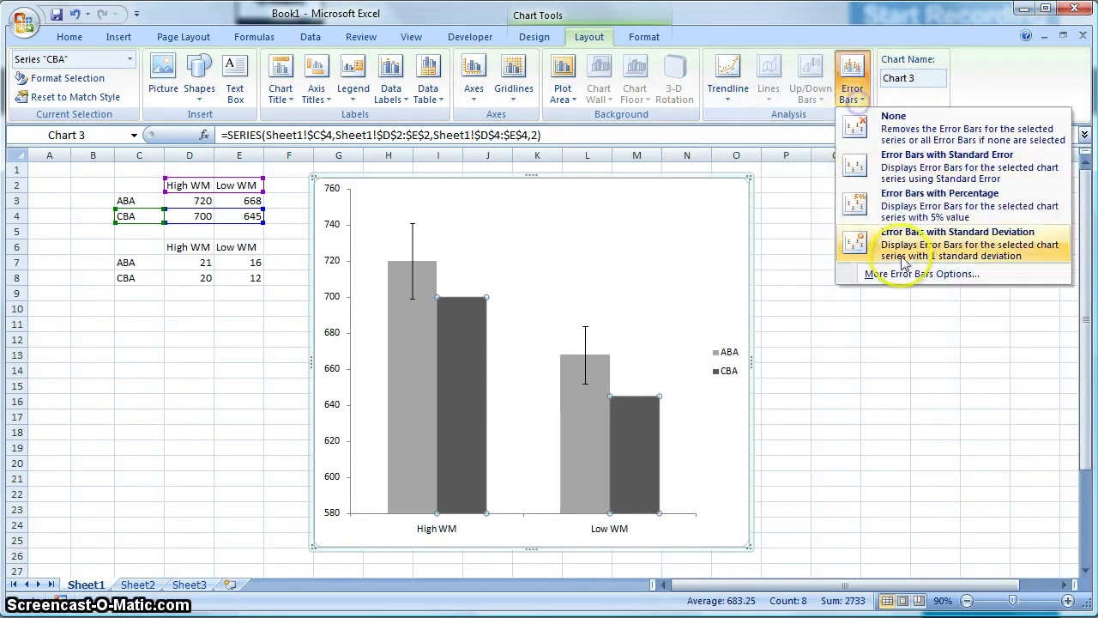
pyautogui.click(909, 274)
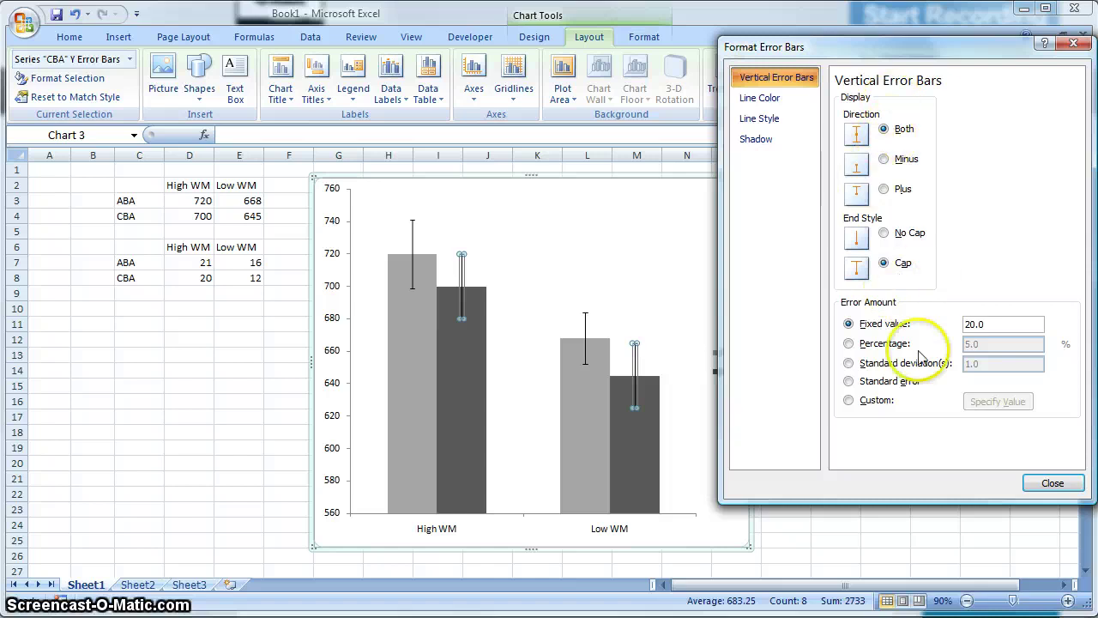
# Set custom error amounts for the CBA error bars, using D8:E8 for both the positive and negative values
pyautogui.click(849, 400)
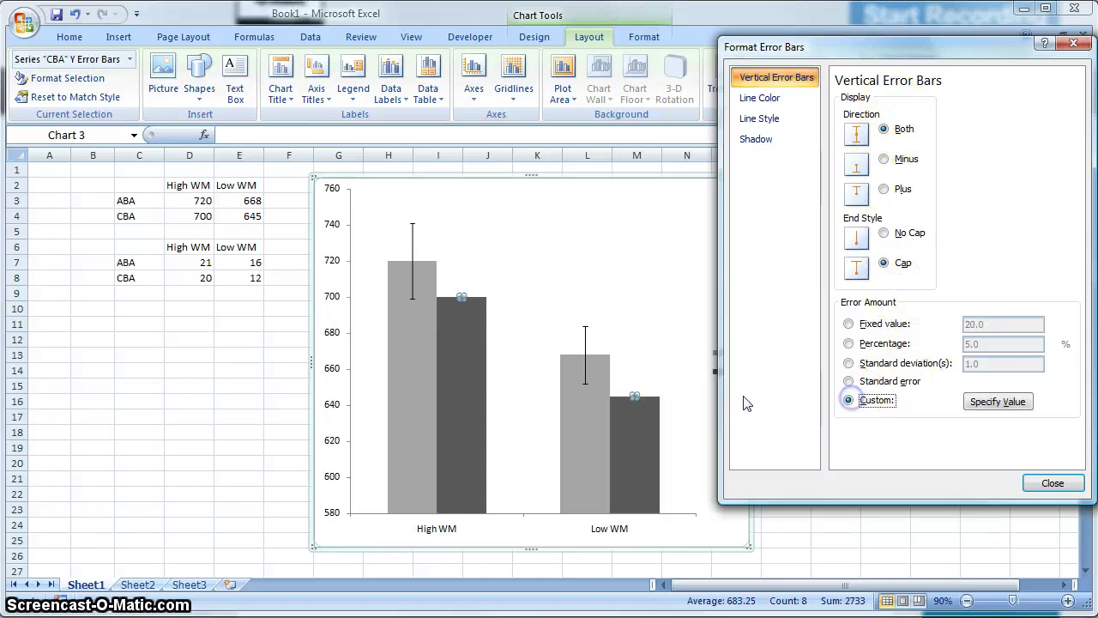
pyautogui.click(998, 402)
pyautogui.click(822, 366)
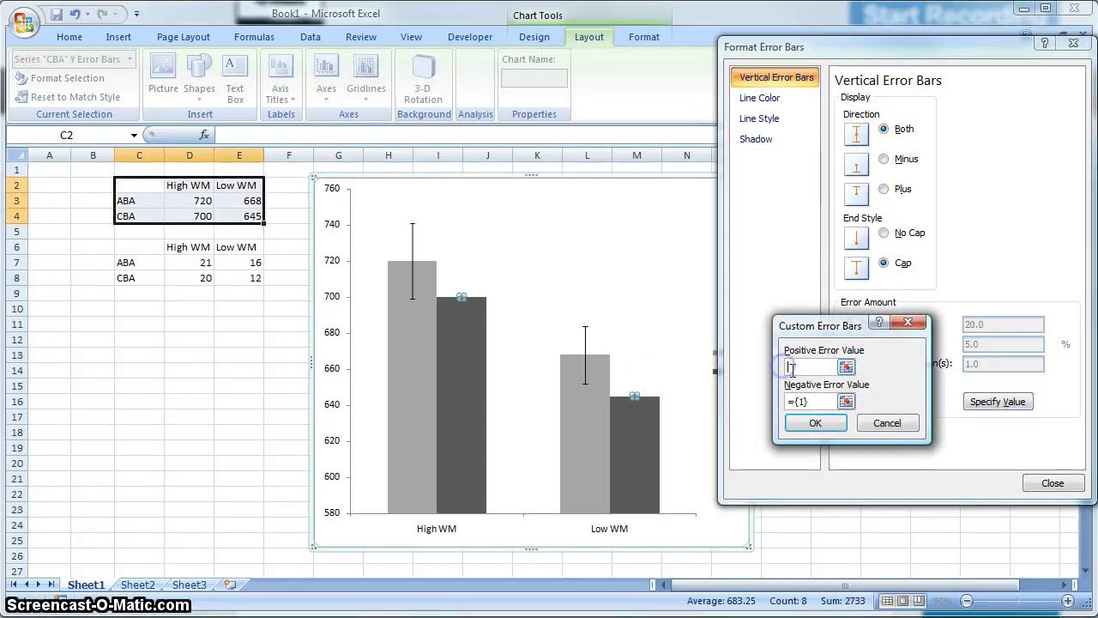
pyautogui.moveTo(203, 277); pyautogui.dragTo(249, 276)
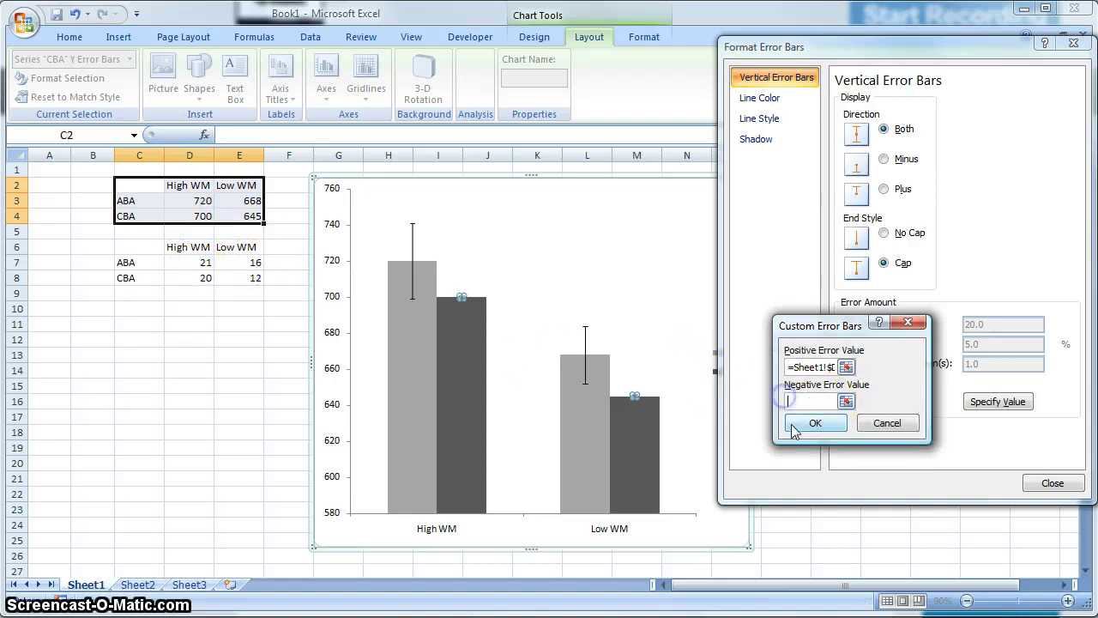
pyautogui.moveTo(201, 280); pyautogui.dragTo(260, 286)
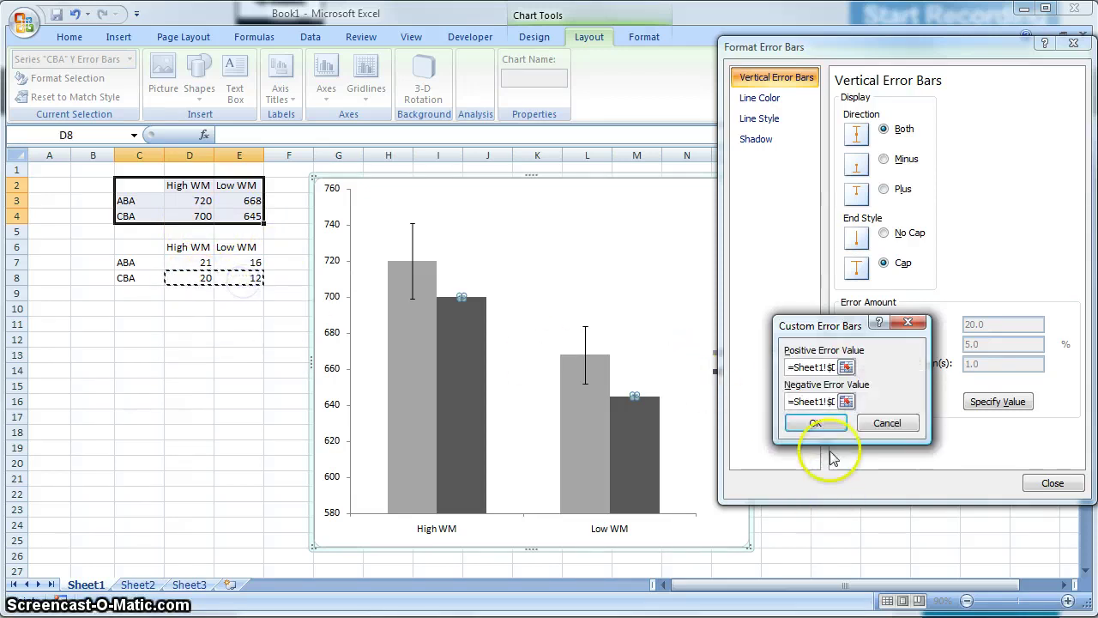
pyautogui.click(815, 425)
pyautogui.click(1052, 482)
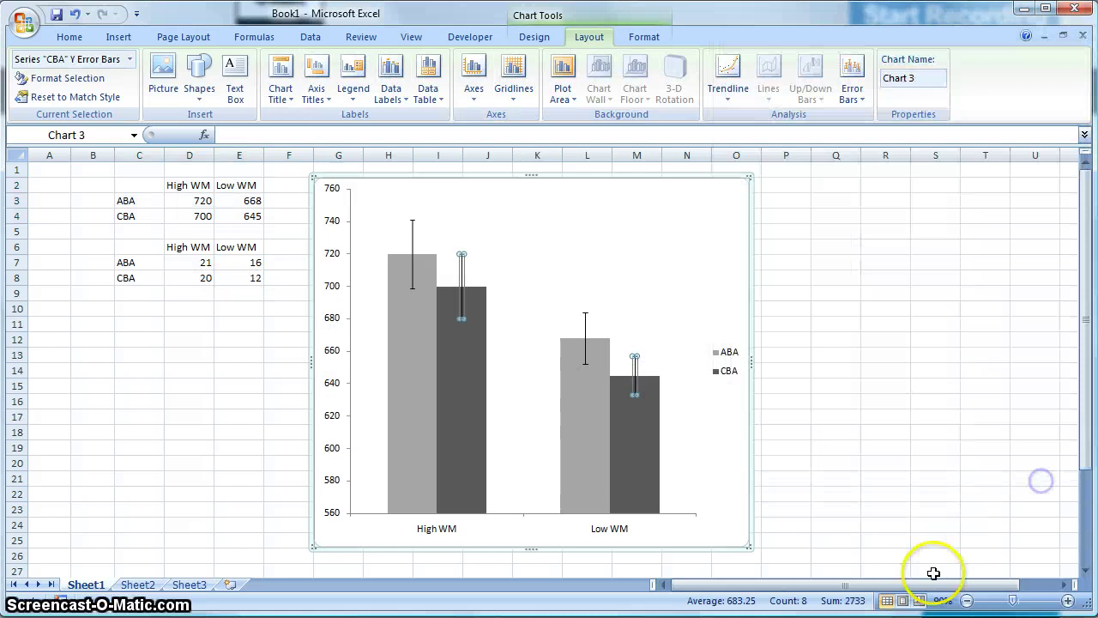
pyautogui.click(944, 536)
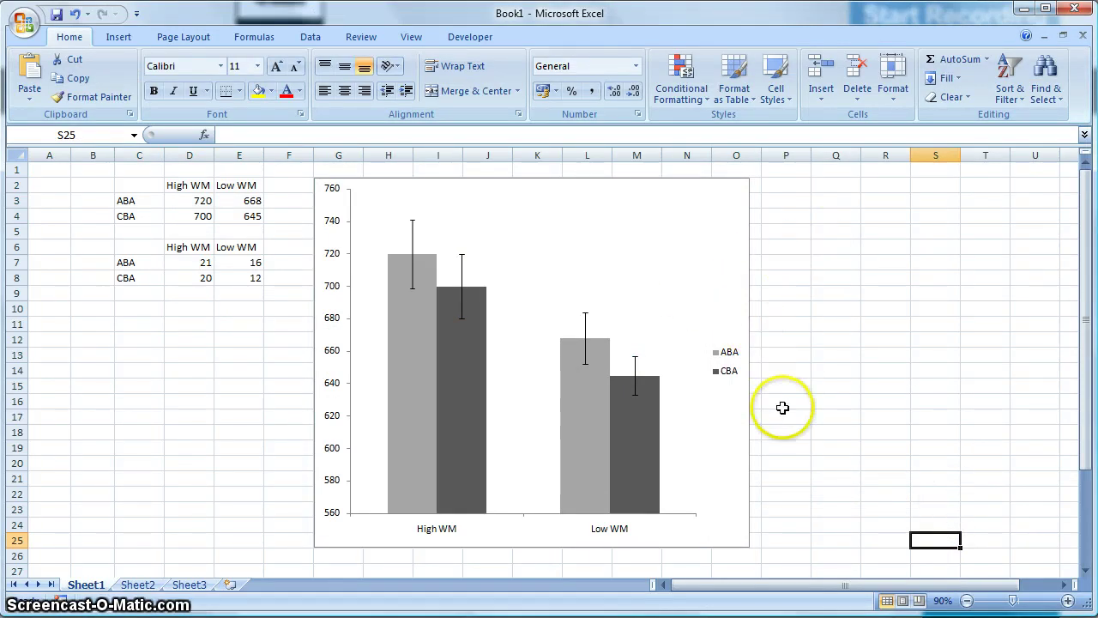
# Move the legend into the empty plot space above the Low WM columns and enlarge its box
pyautogui.click(725, 362)
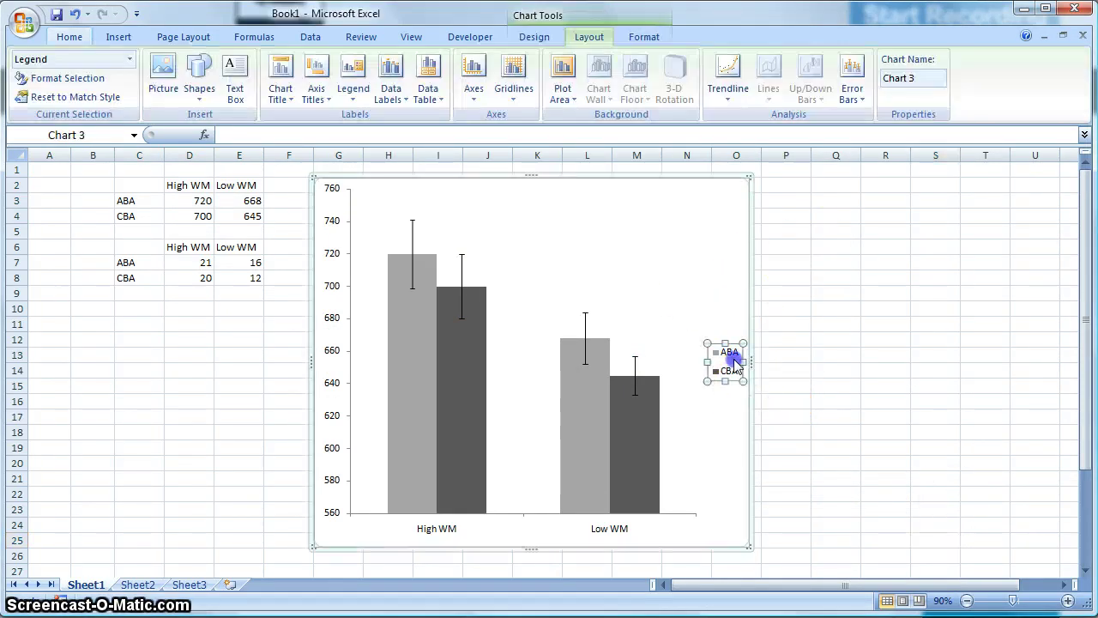
pyautogui.moveTo(718, 344); pyautogui.dragTo(638, 266)
pyautogui.moveTo(663, 302); pyautogui.dragTo(689, 317)
# Set the font size of the chart legend to 12
pyautogui.click(70, 37)
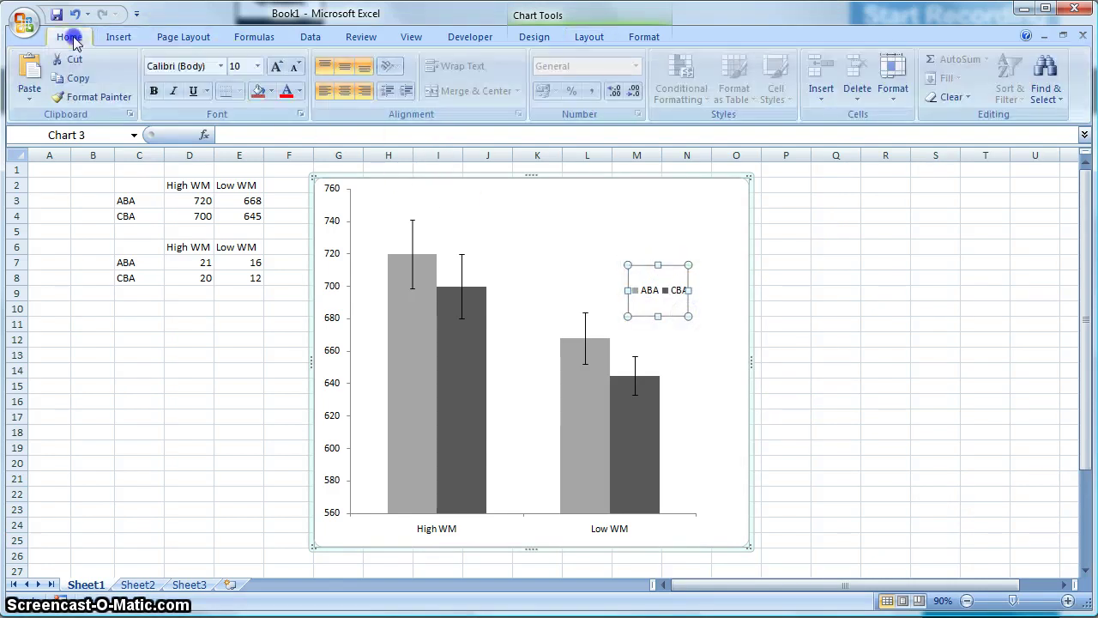
pyautogui.click(257, 66)
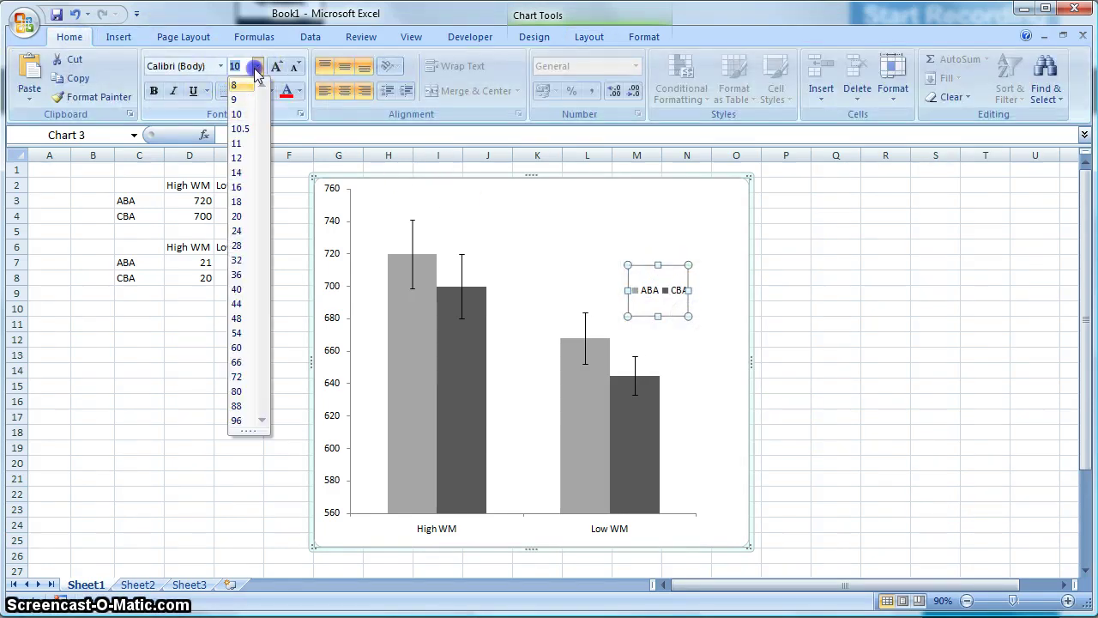
pyautogui.click(242, 157)
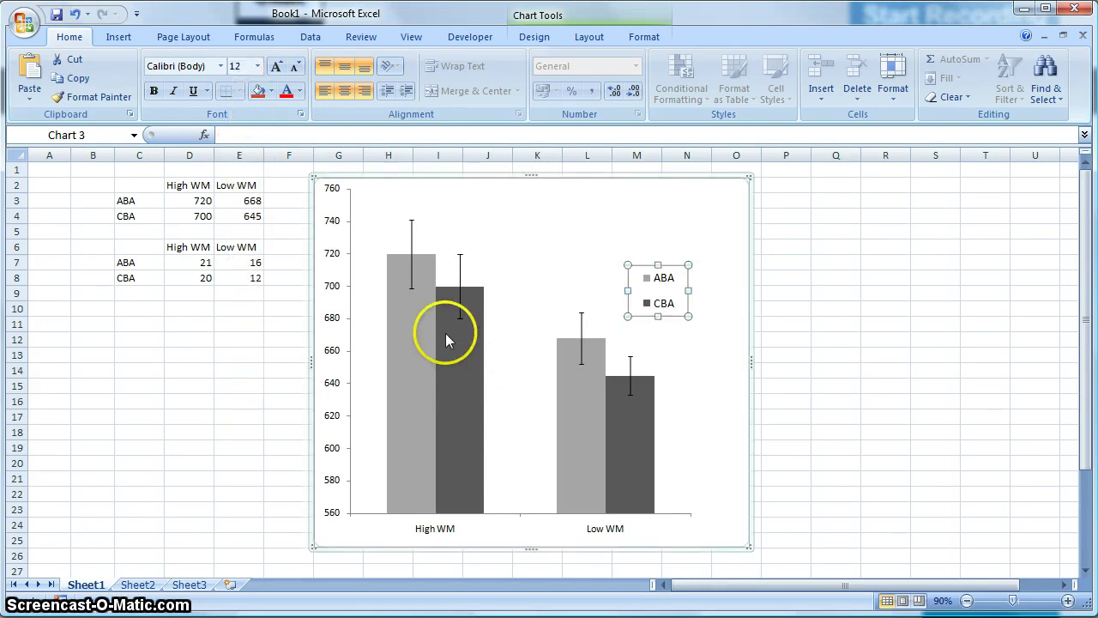
# Set the font size of both the vertical axis values and the horizontal category labels to 12
pyautogui.click(336, 257)
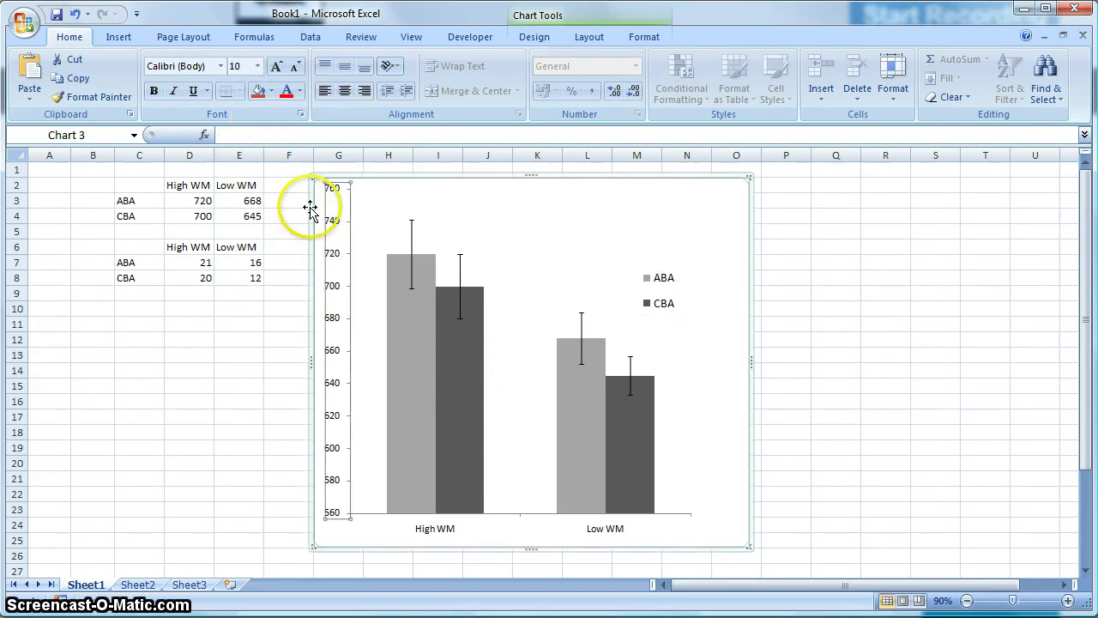
pyautogui.click(257, 66)
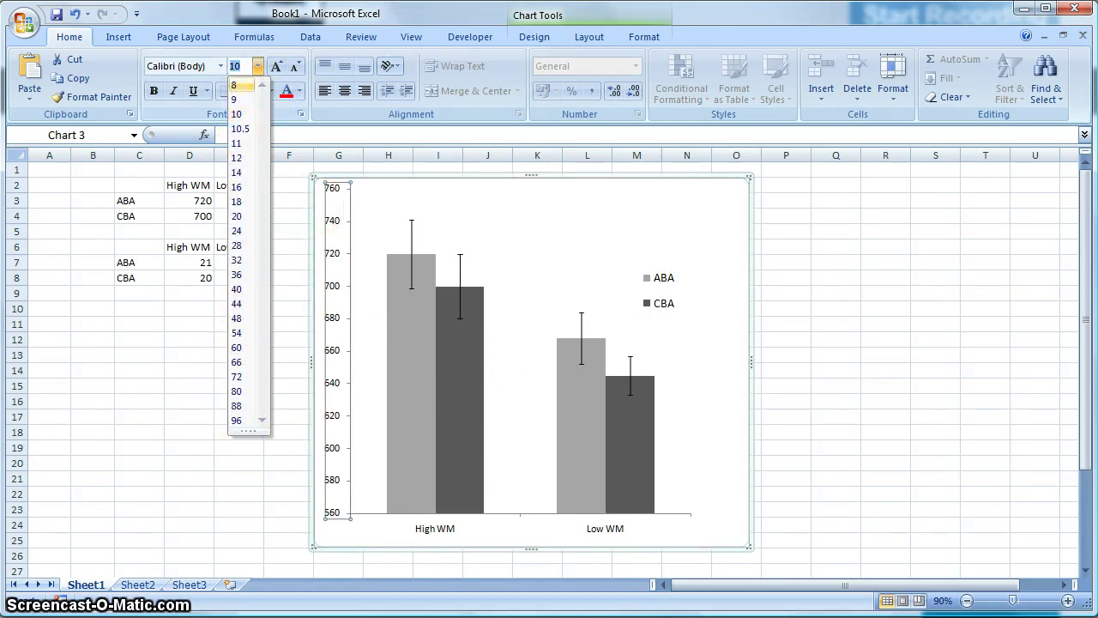
pyautogui.click(242, 158)
pyautogui.click(453, 530)
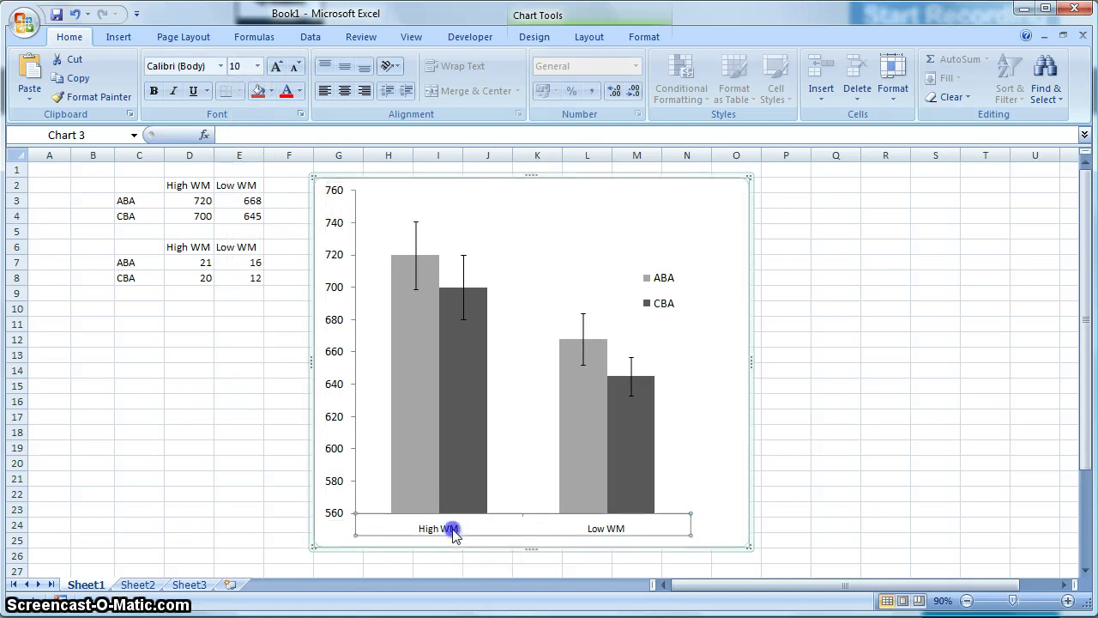
pyautogui.click(258, 66)
pyautogui.click(242, 158)
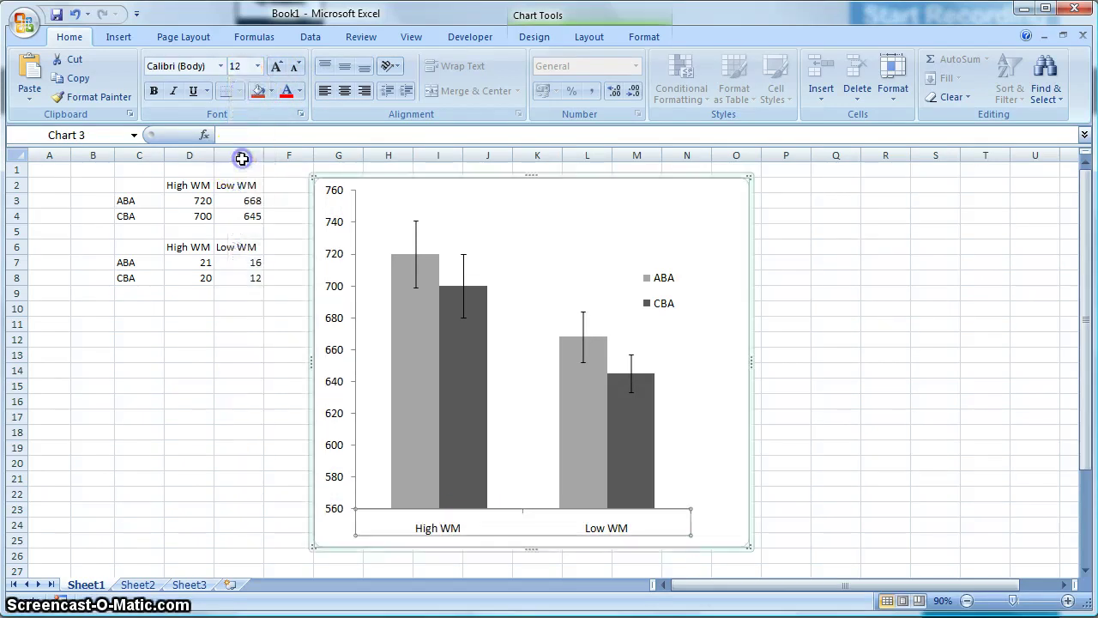
pyautogui.click(813, 388)
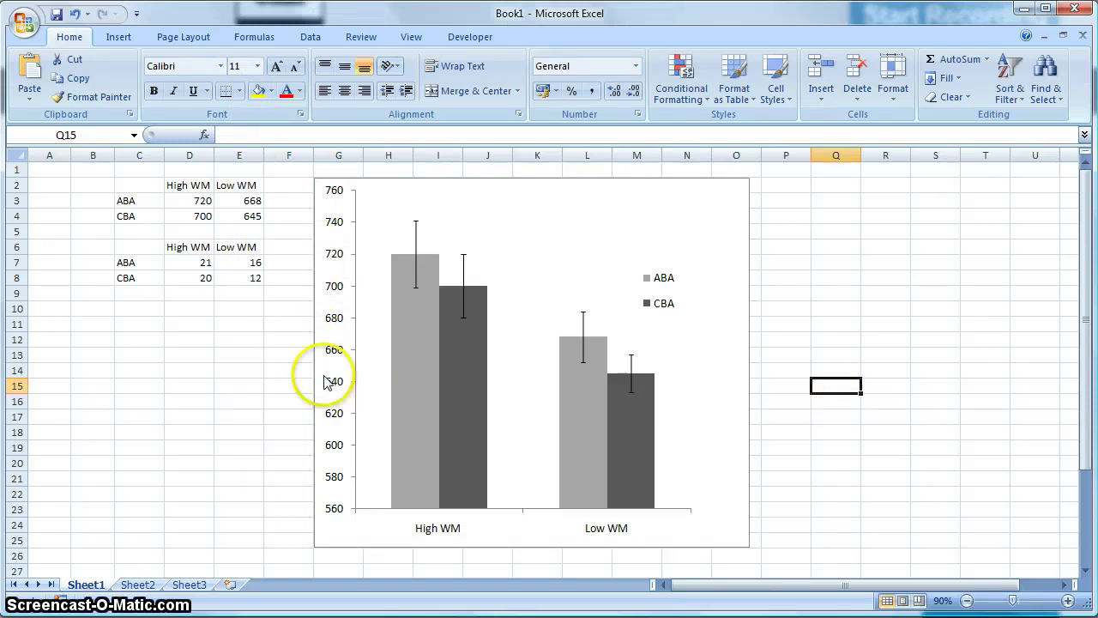
# Add a rotated title to the chart's primary vertical axis reading "Reaction Time (ms)"
pyautogui.click(436, 203)
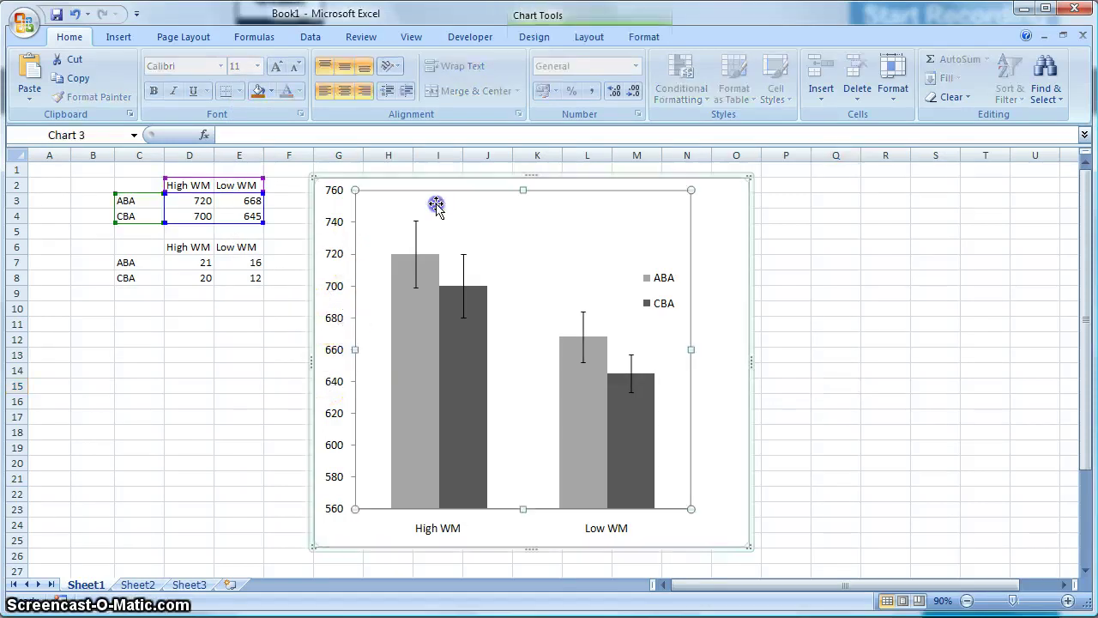
pyautogui.click(708, 213)
pyautogui.click(545, 39)
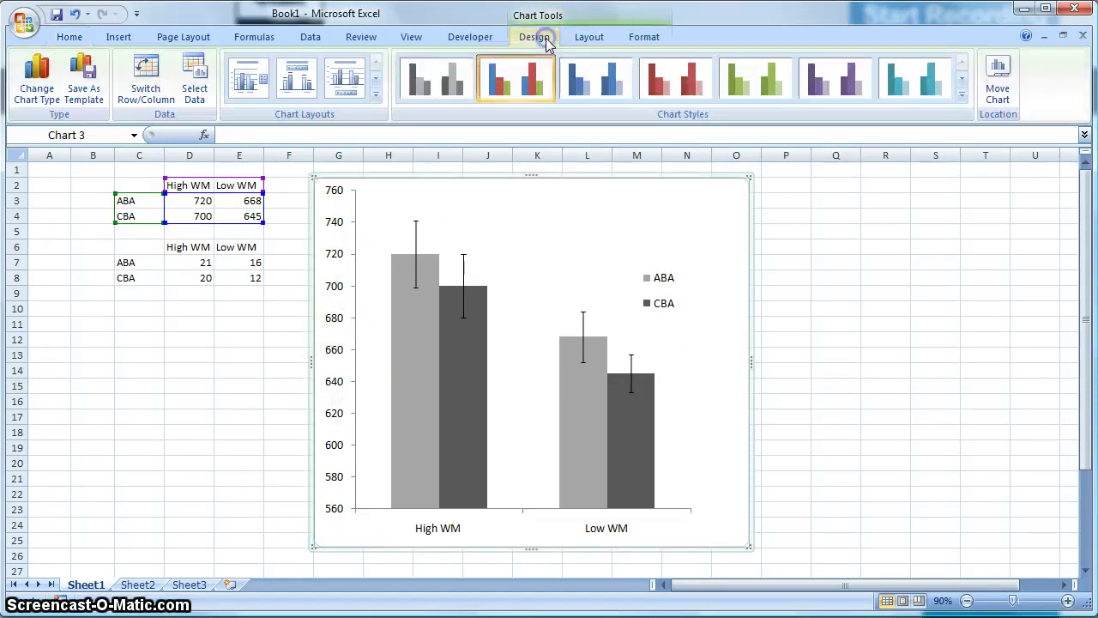
pyautogui.click(588, 39)
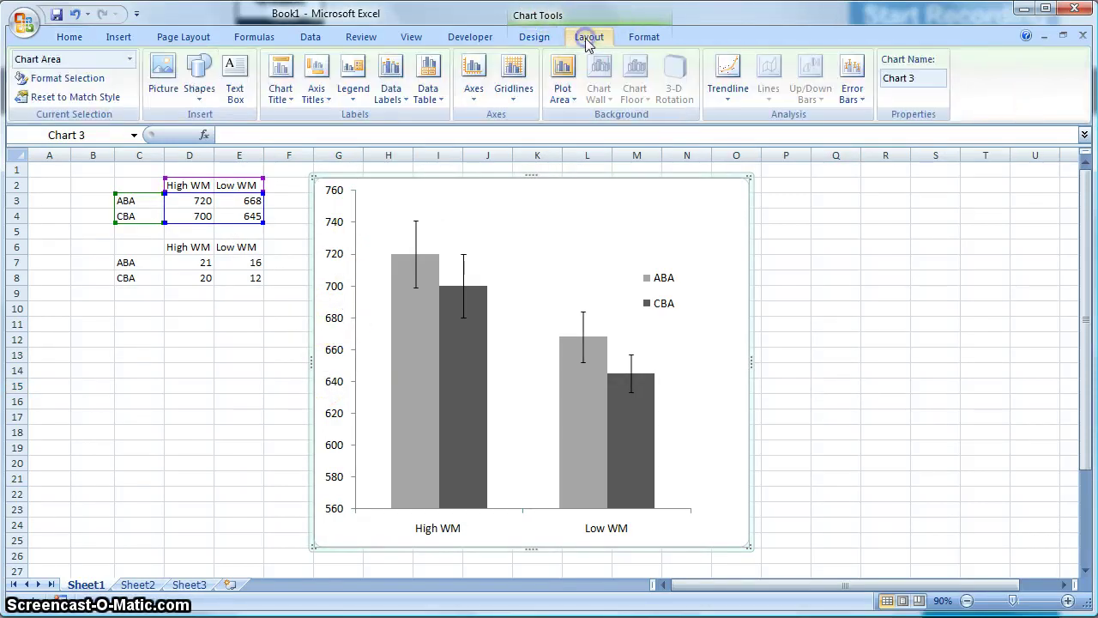
pyautogui.click(329, 101)
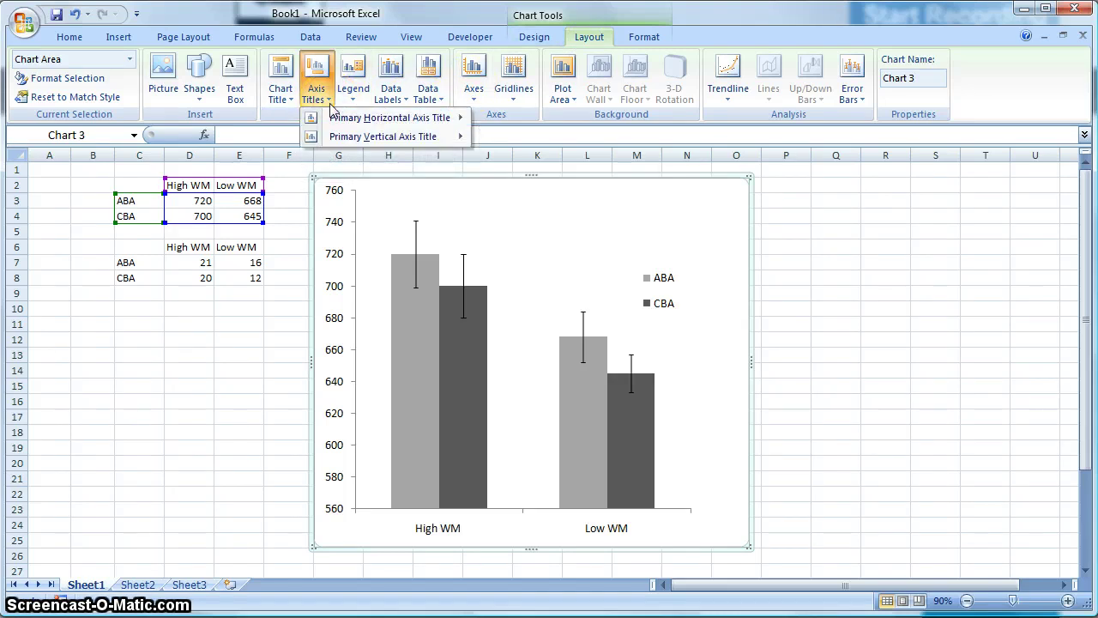
pyautogui.click(339, 139)
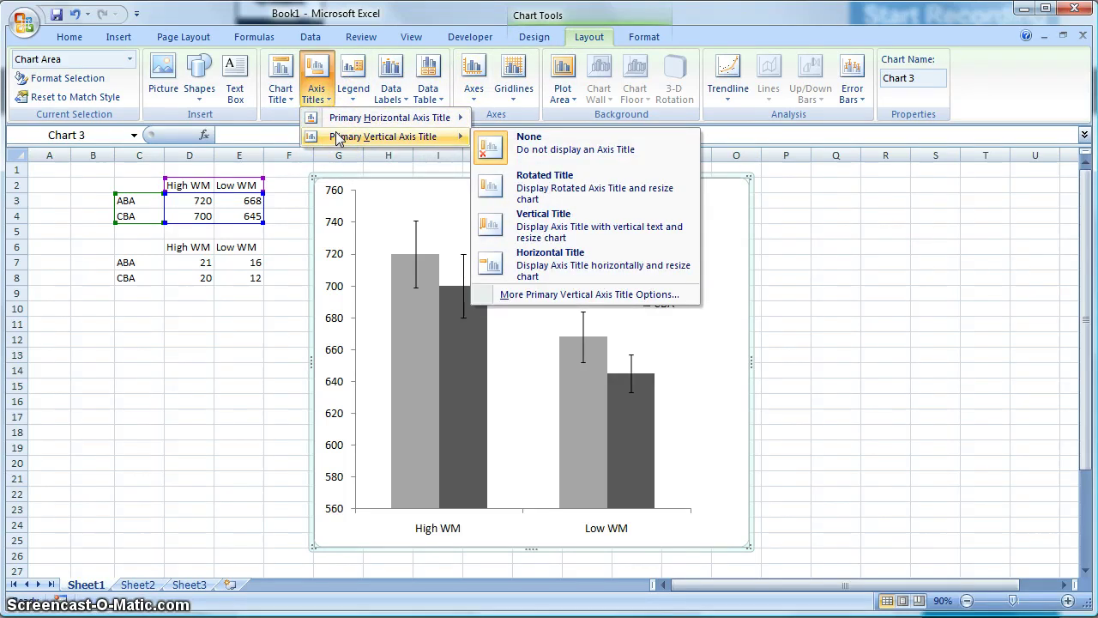
pyautogui.click(541, 189)
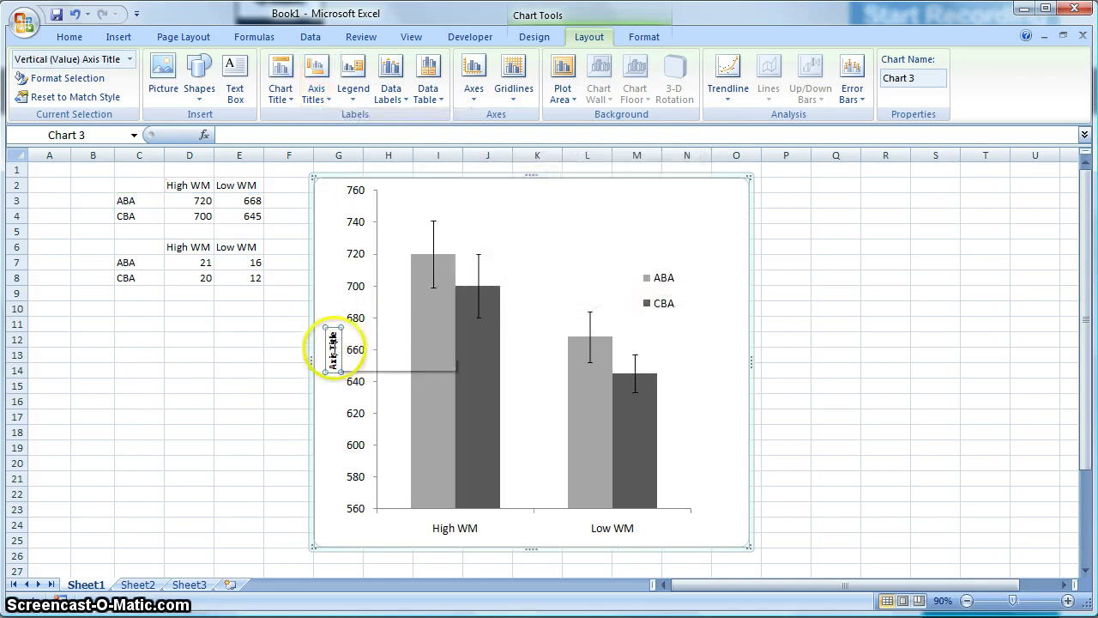
pyautogui.tripleClick(336, 350)
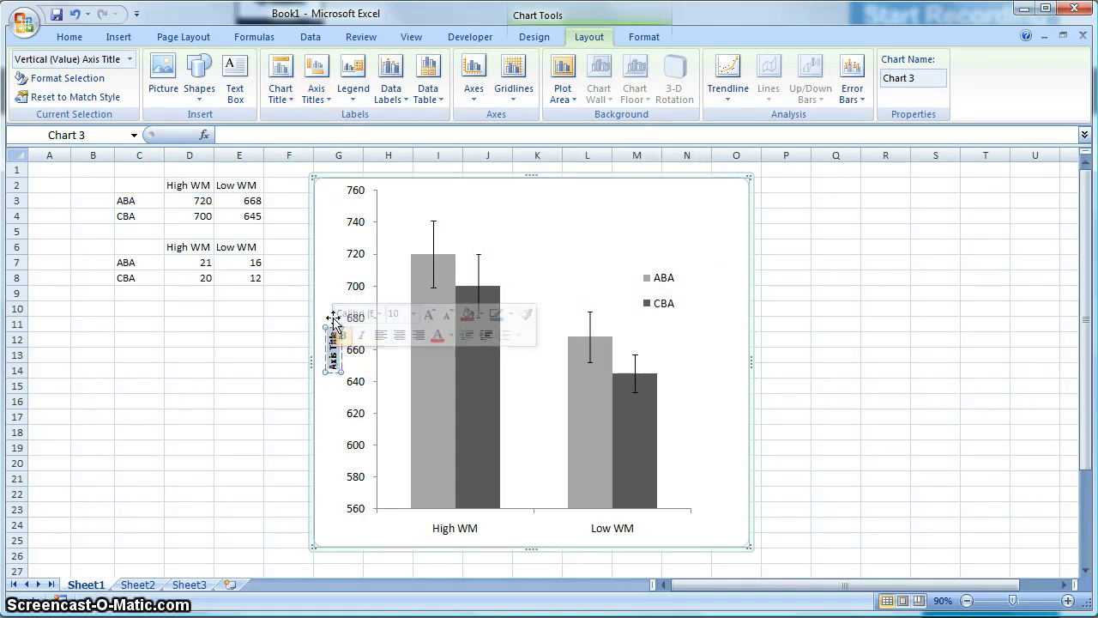
pyautogui.write('Reaction')
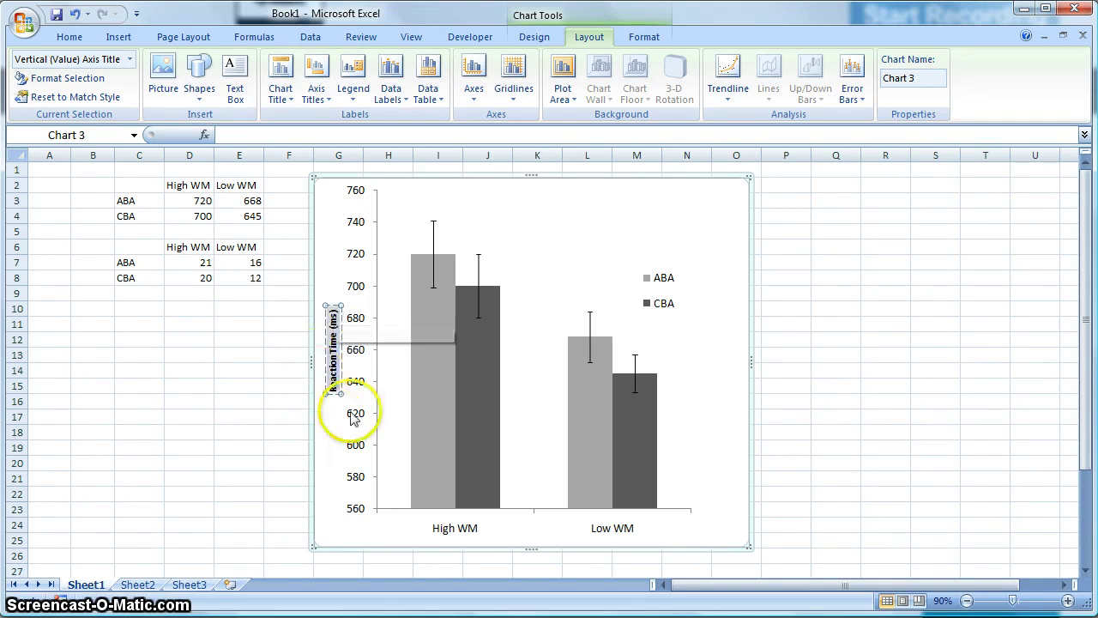
# Set the font size of the vertical axis title to 14
pyautogui.click(86, 38)
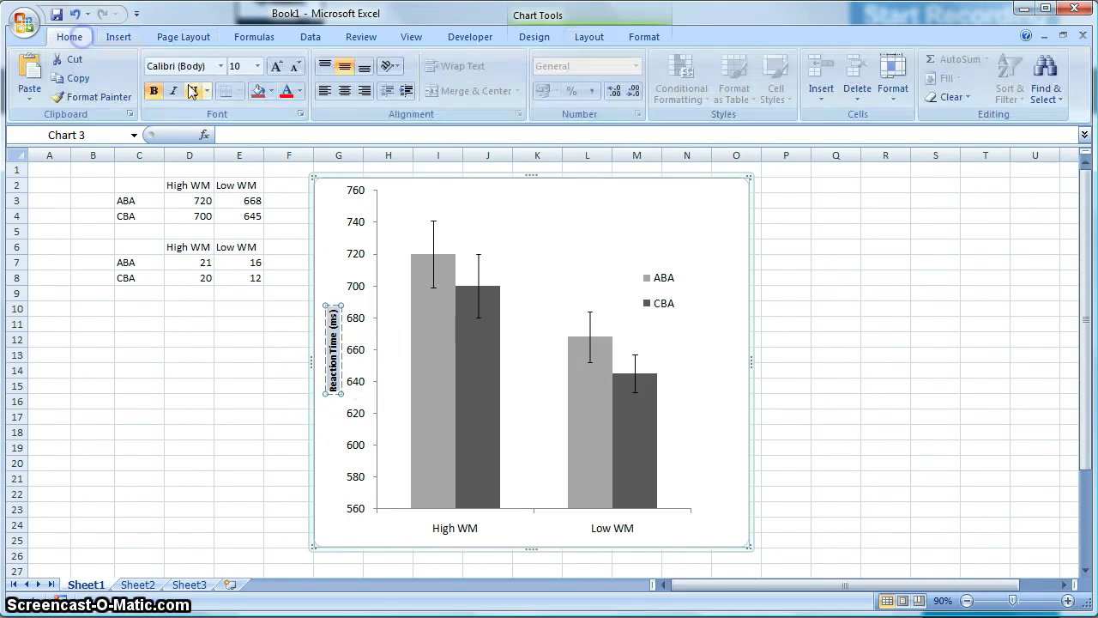
pyautogui.click(257, 67)
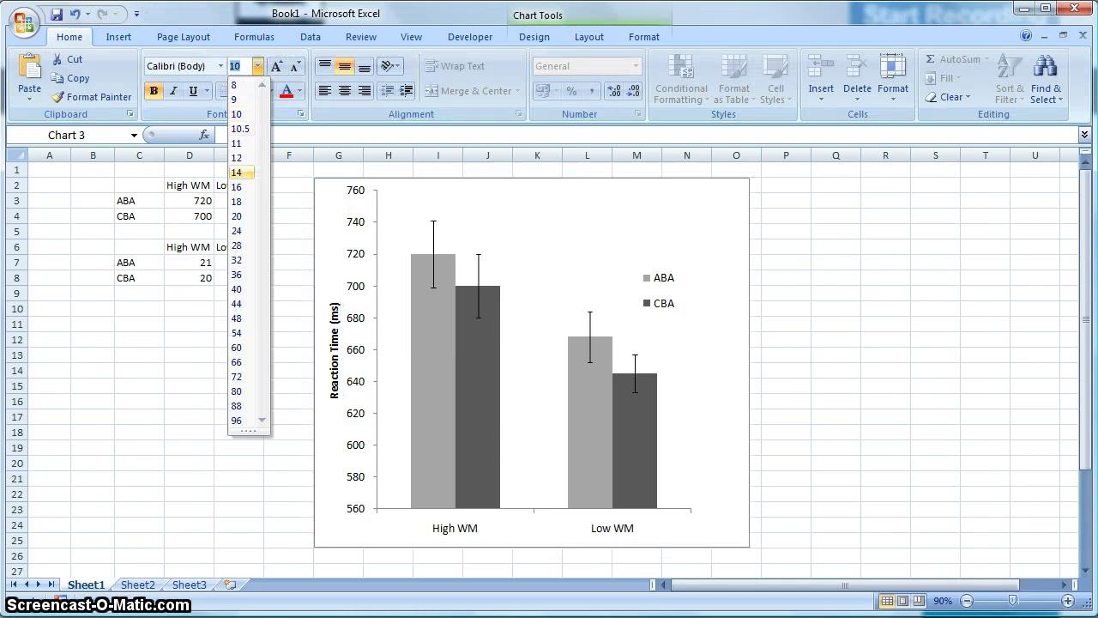
pyautogui.click(239, 172)
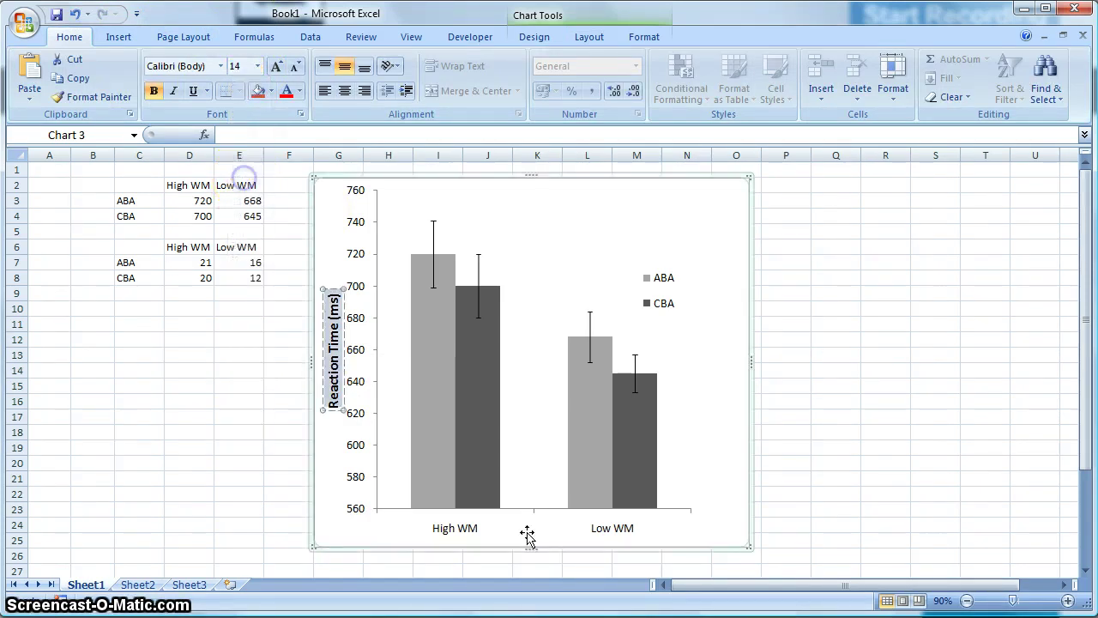
pyautogui.click(459, 532)
pyautogui.click(827, 458)
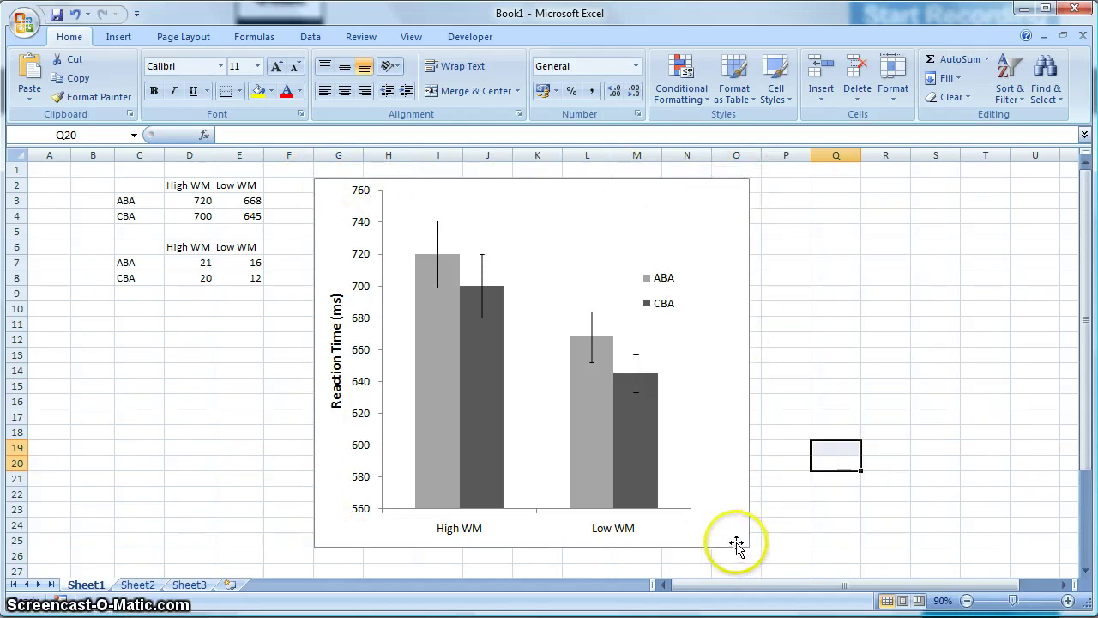
# Format the chart area with no fill and no border line
pyautogui.click(723, 446)
pyautogui.rightClick(726, 381)
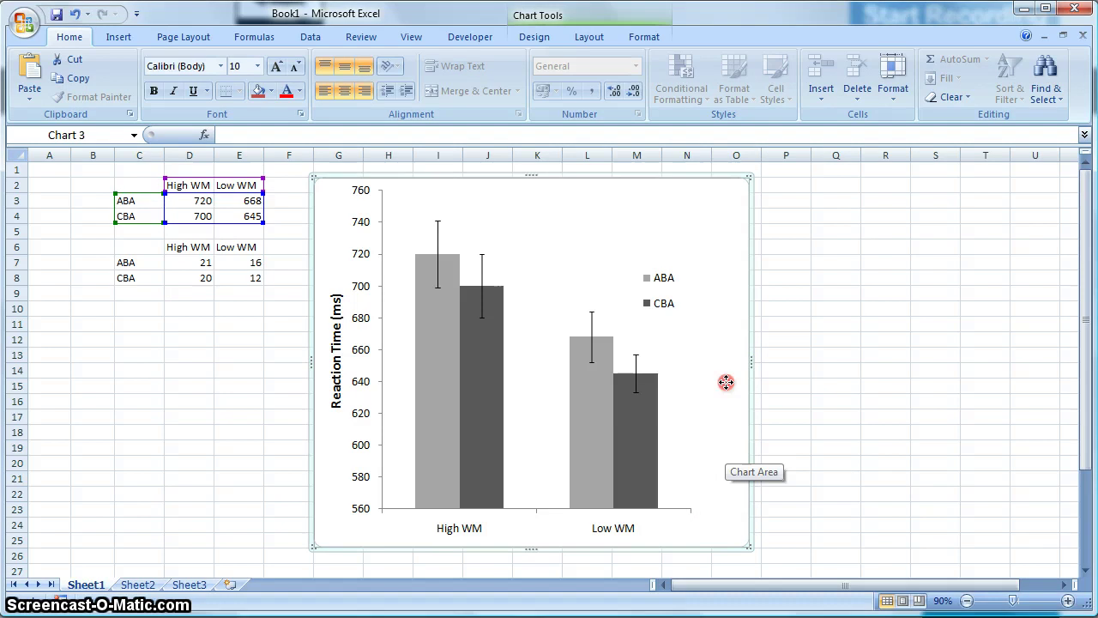
pyautogui.click(798, 617)
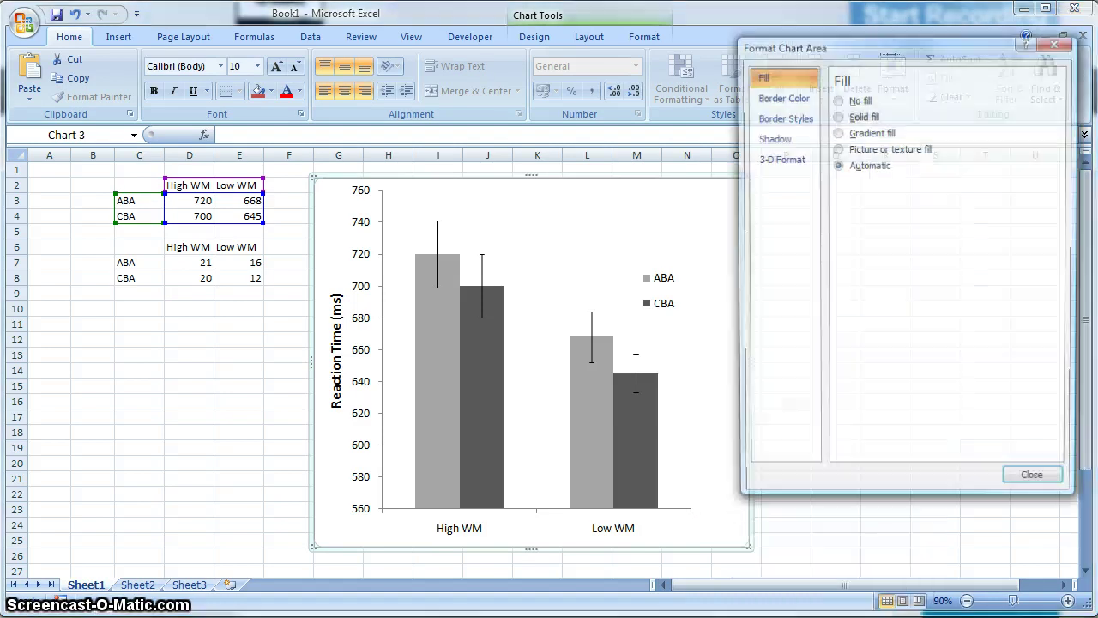
pyautogui.moveTo(867, 49); pyautogui.dragTo(884, 56)
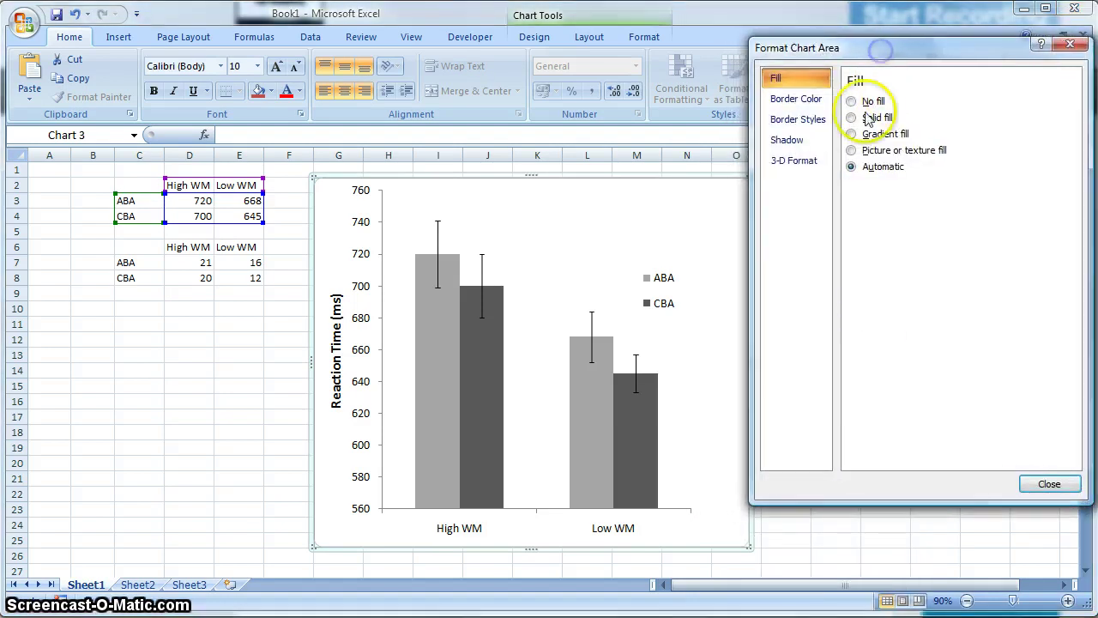
pyautogui.click(852, 102)
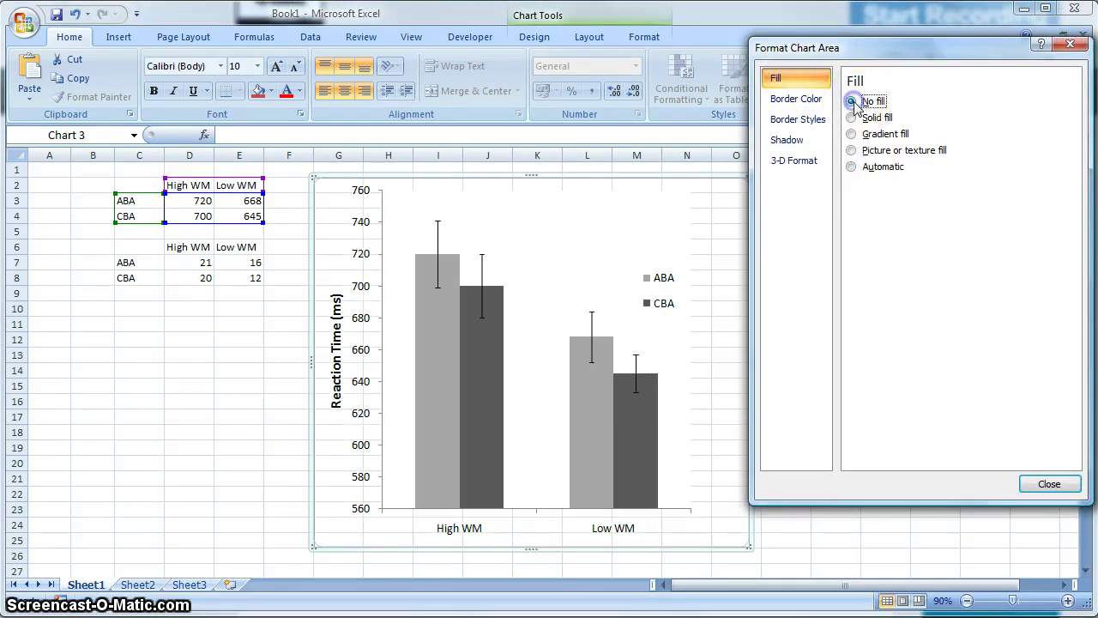
pyautogui.click(796, 99)
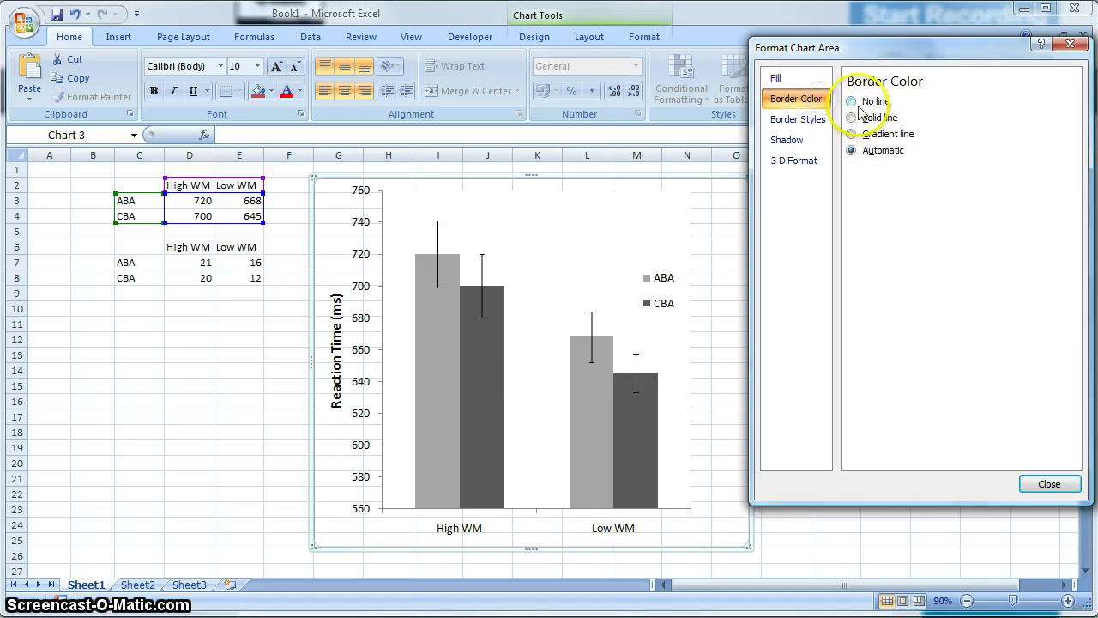
pyautogui.click(852, 101)
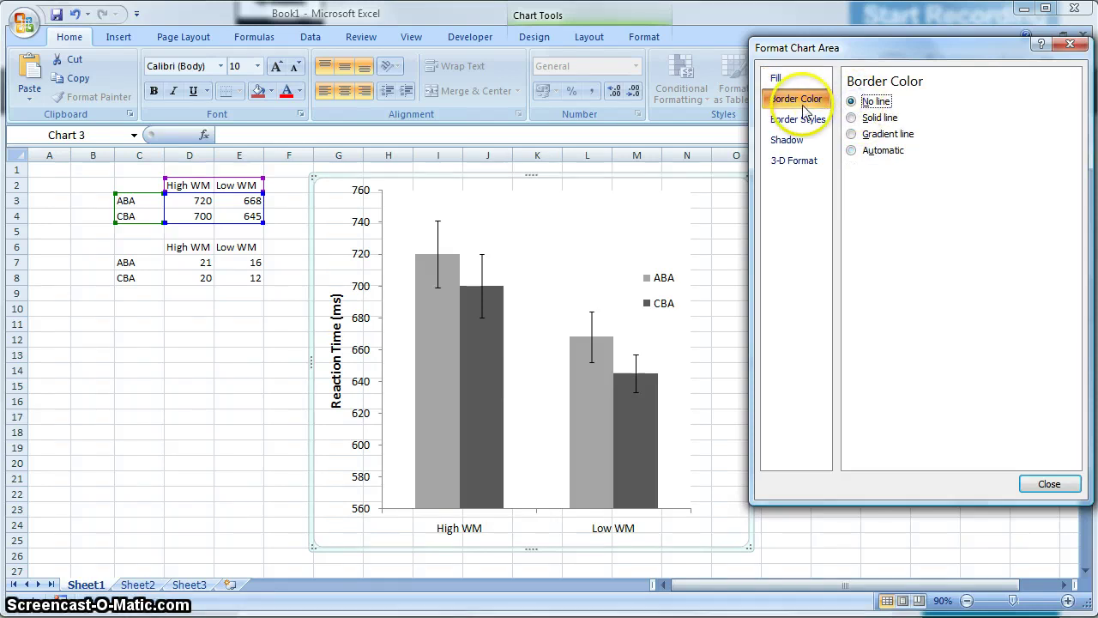
pyautogui.click(1026, 483)
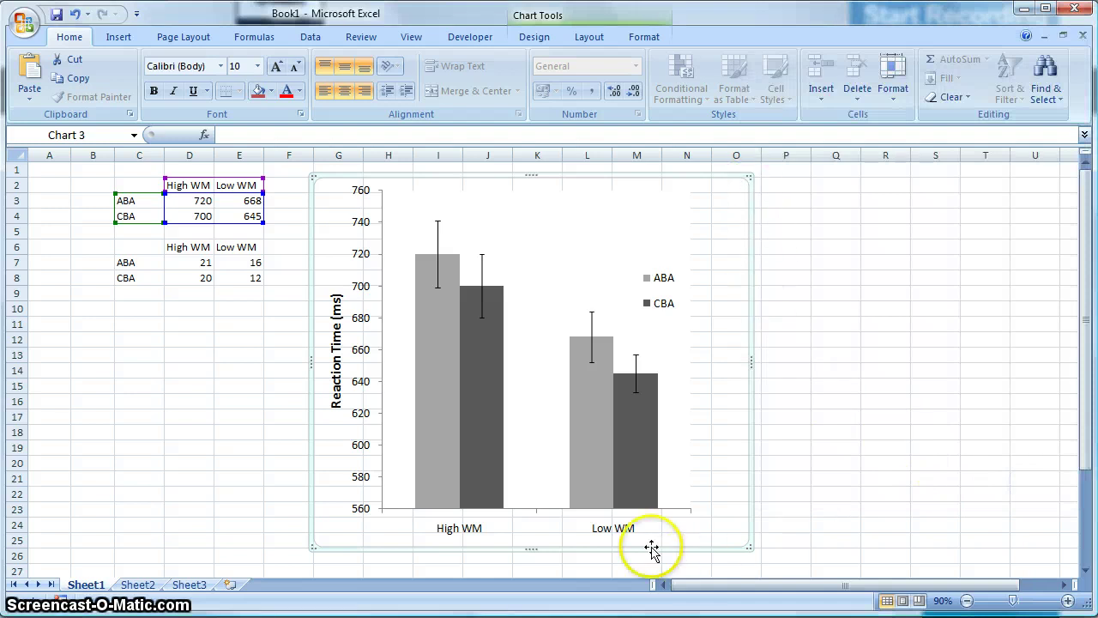
pyautogui.click(820, 259)
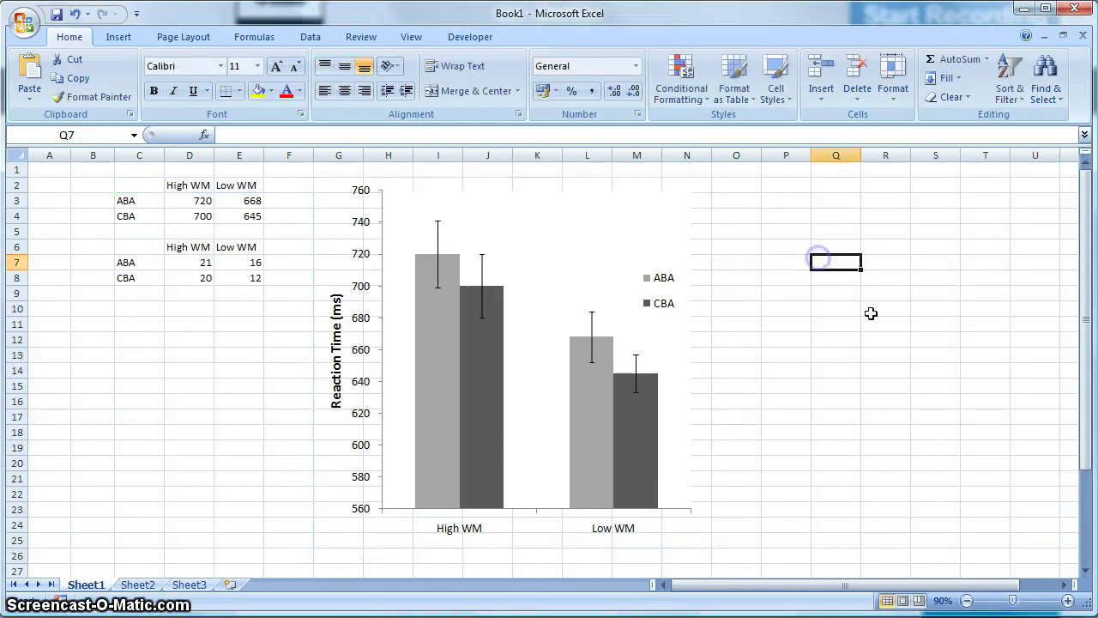
# Format the chart's plot area with no fill
pyautogui.click(666, 228)
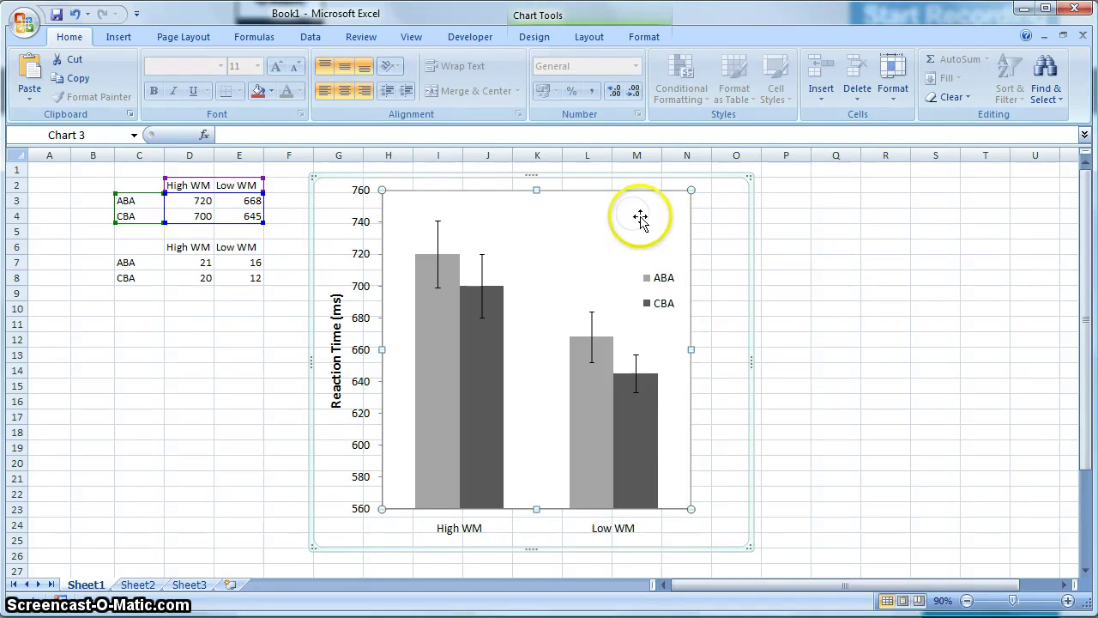
pyautogui.rightClick(613, 222)
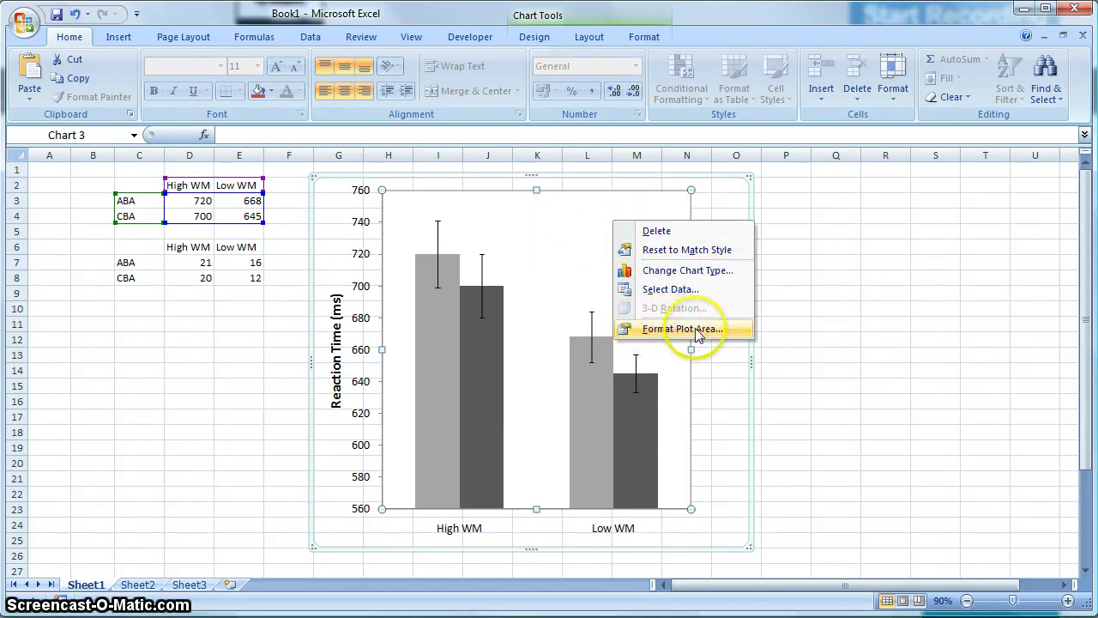
pyautogui.click(728, 327)
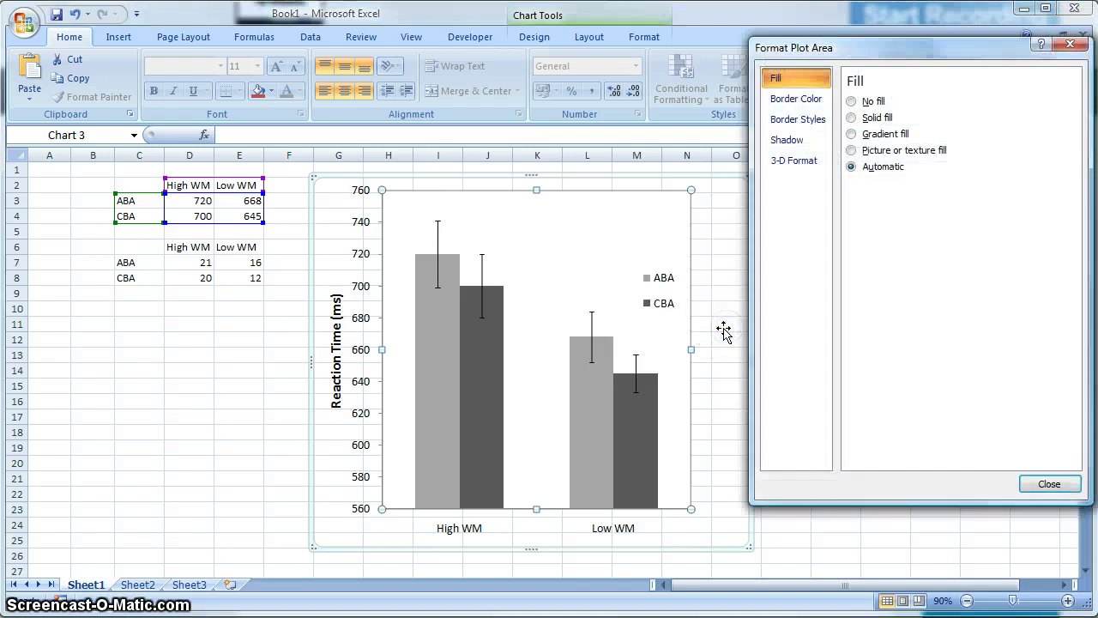
pyautogui.click(862, 101)
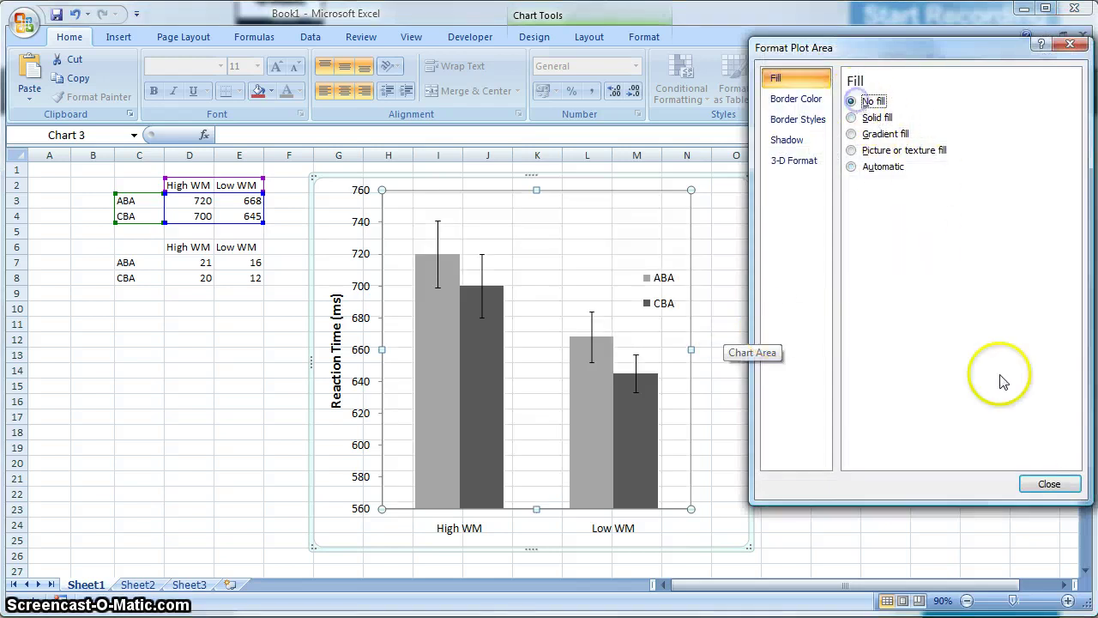
pyautogui.click(1049, 483)
pyautogui.click(952, 488)
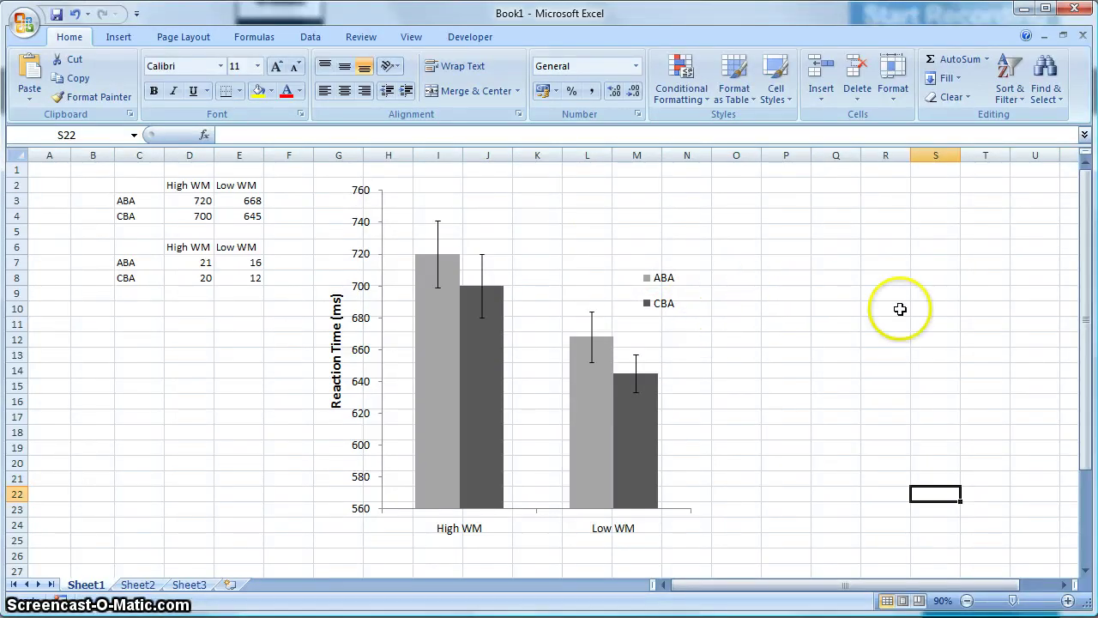
# Set the font size of the chart's ABA/CBA legend to 14
pyautogui.click(671, 309)
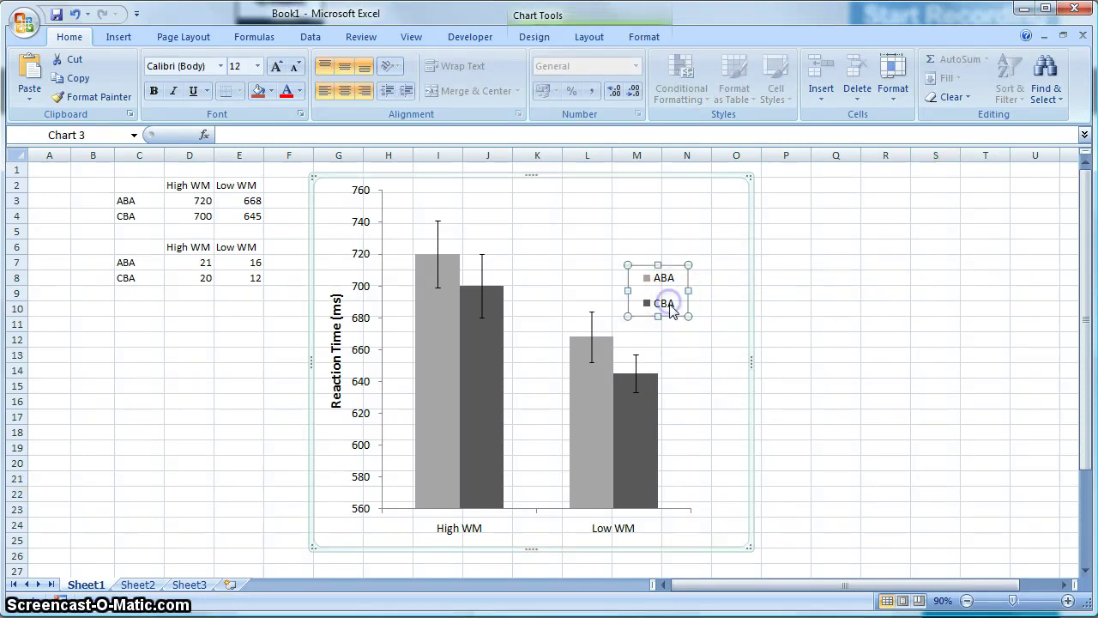
pyautogui.click(258, 66)
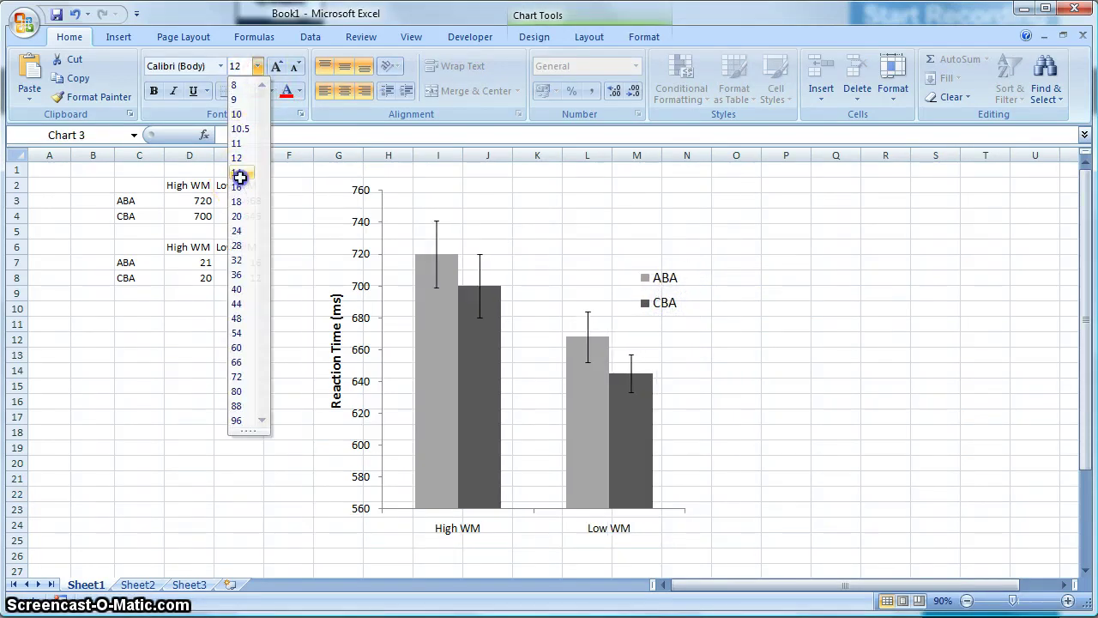
pyautogui.click(924, 326)
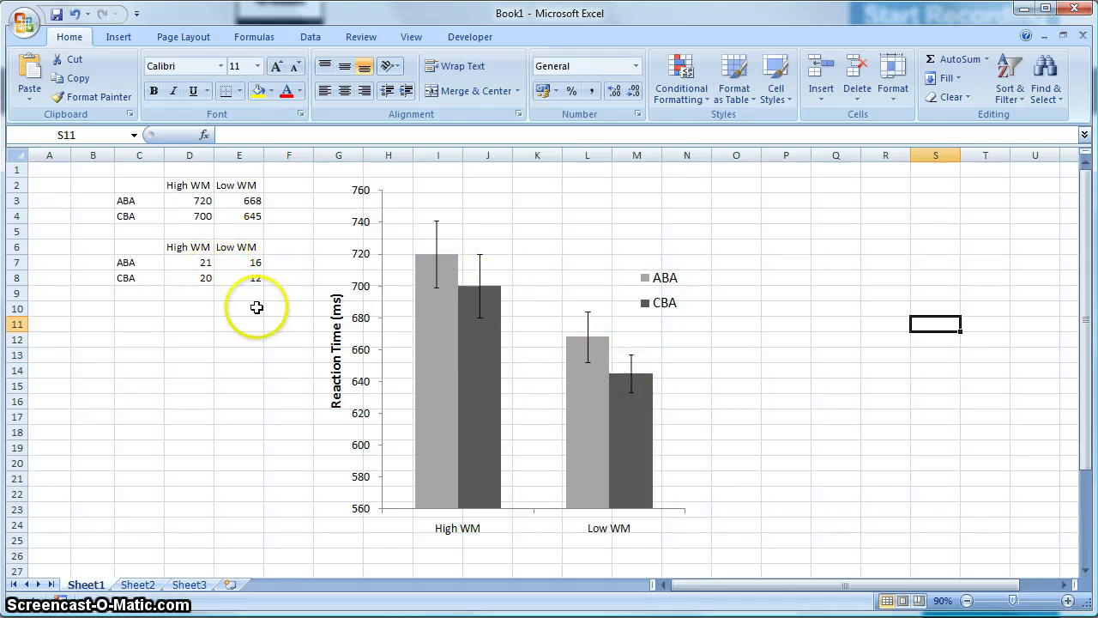
pyautogui.click(646, 287)
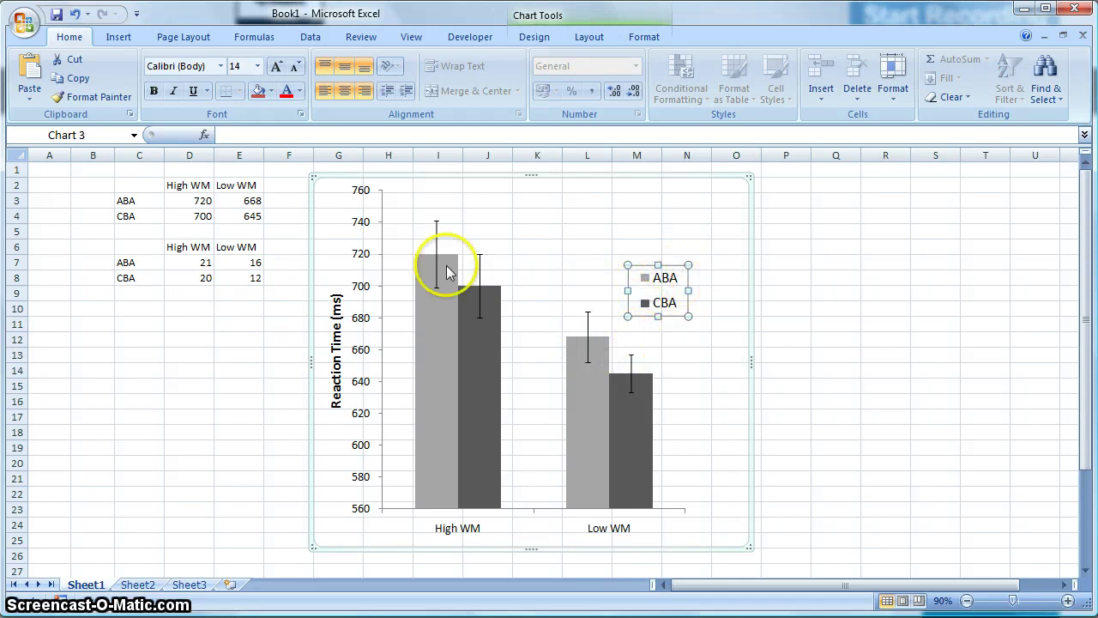
pyautogui.click(801, 371)
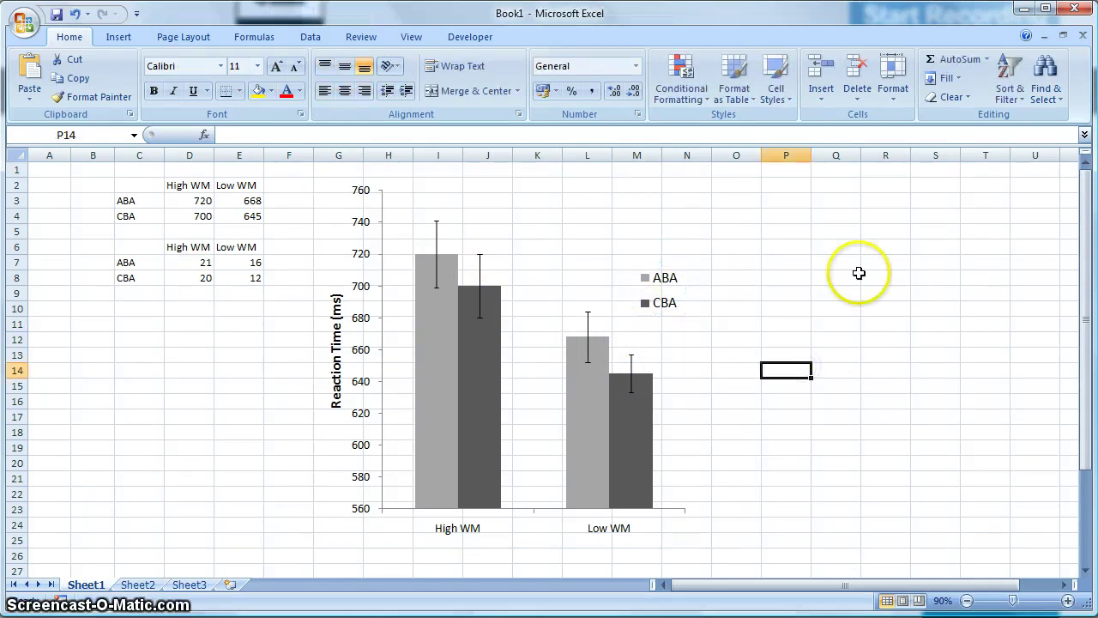
# Copy the whole chart and paste it into the Word document between the results paragraph and the Figure 1 caption
pyautogui.click(732, 196)
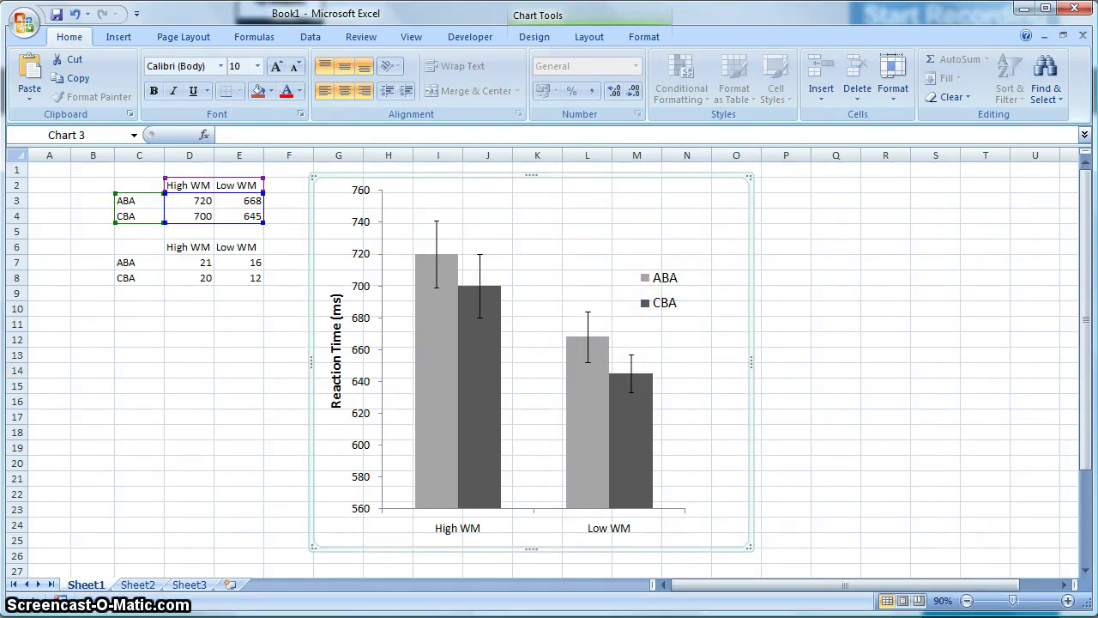
pyautogui.hotkey('alt', 'Tab')
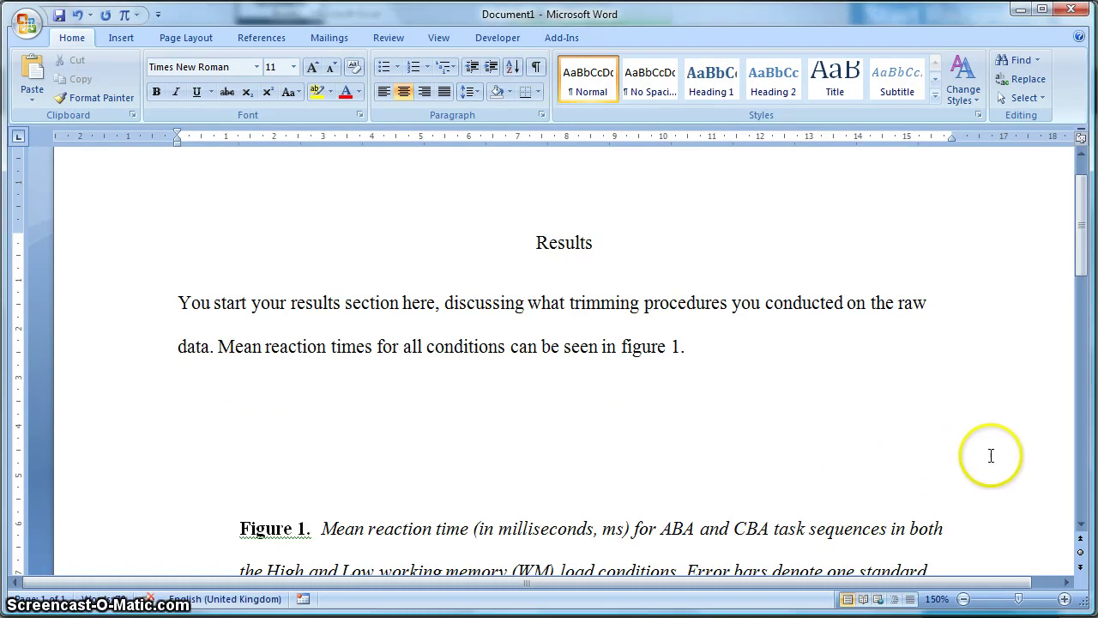
pyautogui.scroll(-1, 905, 443)
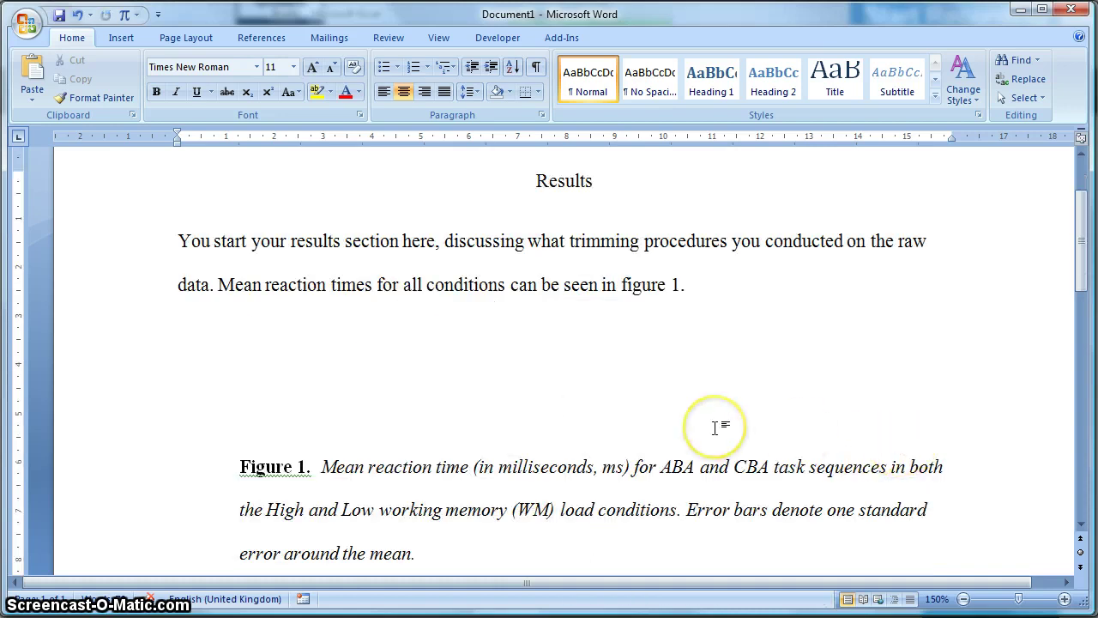
pyautogui.hotkey('ctrl', 'v')
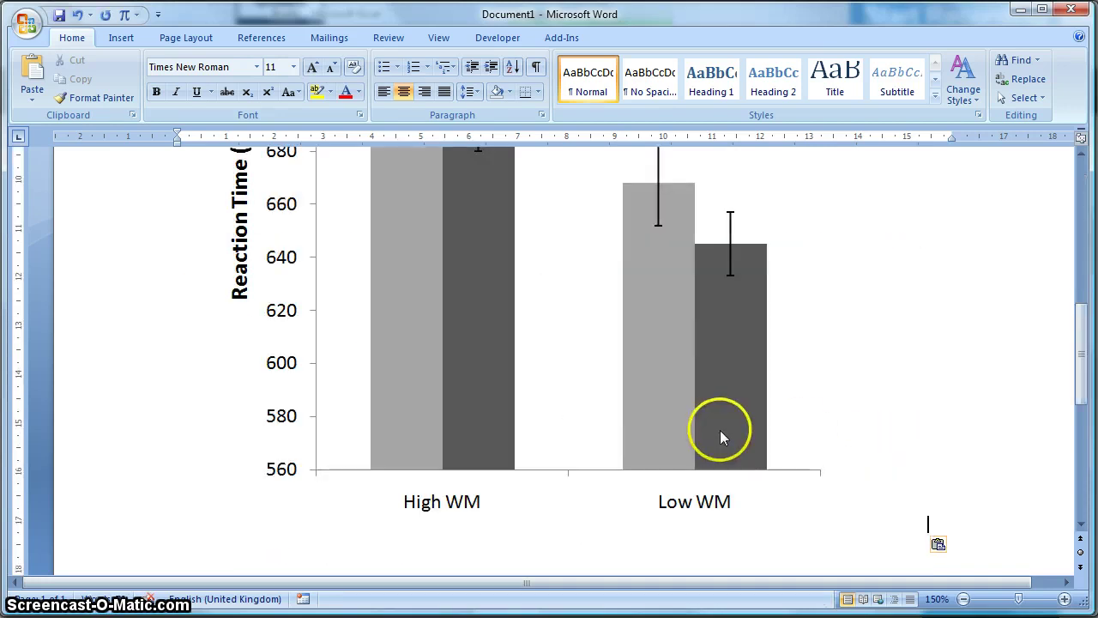
# Shrink the pasted chart to roughly two thirds of its width so it sits compactly above the Figure 1 caption
pyautogui.click(964, 599)
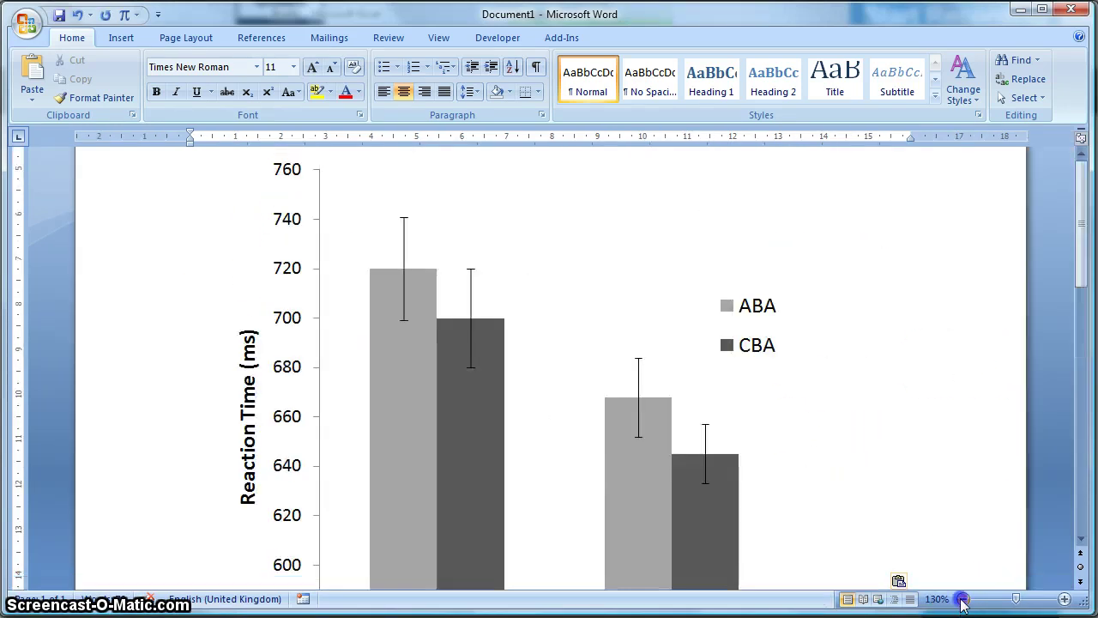
pyautogui.click(964, 599)
pyautogui.click(964, 599)
pyautogui.click(964, 599)
pyautogui.click(964, 599)
pyautogui.click(964, 599)
pyautogui.click(964, 599)
pyautogui.click(964, 599)
pyautogui.click(964, 599)
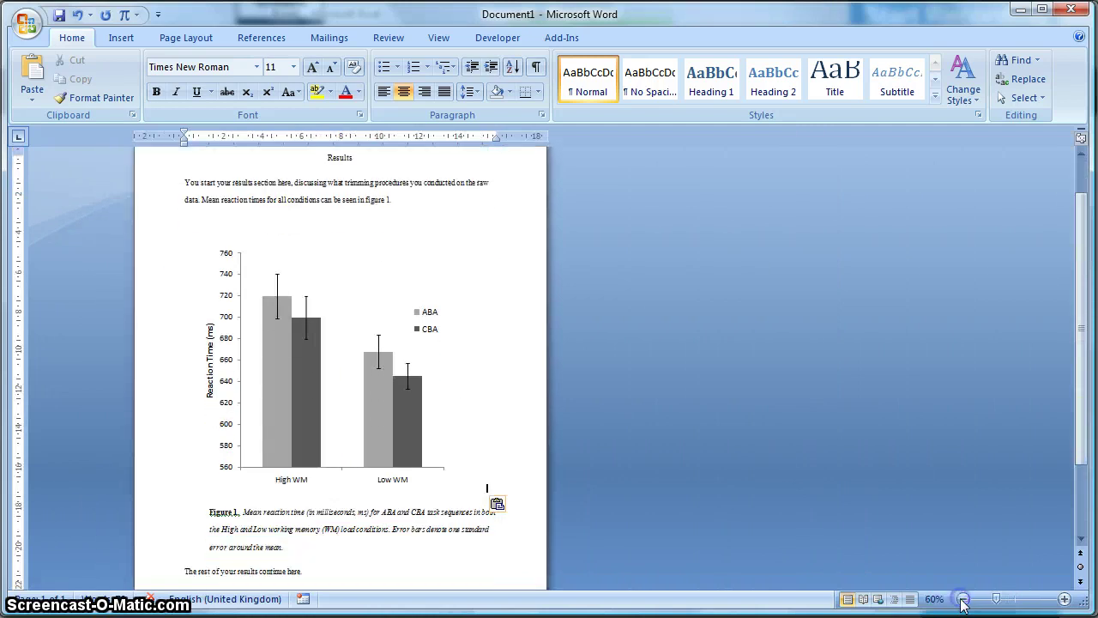
pyautogui.scroll(-1, 514, 429)
pyautogui.click(352, 360)
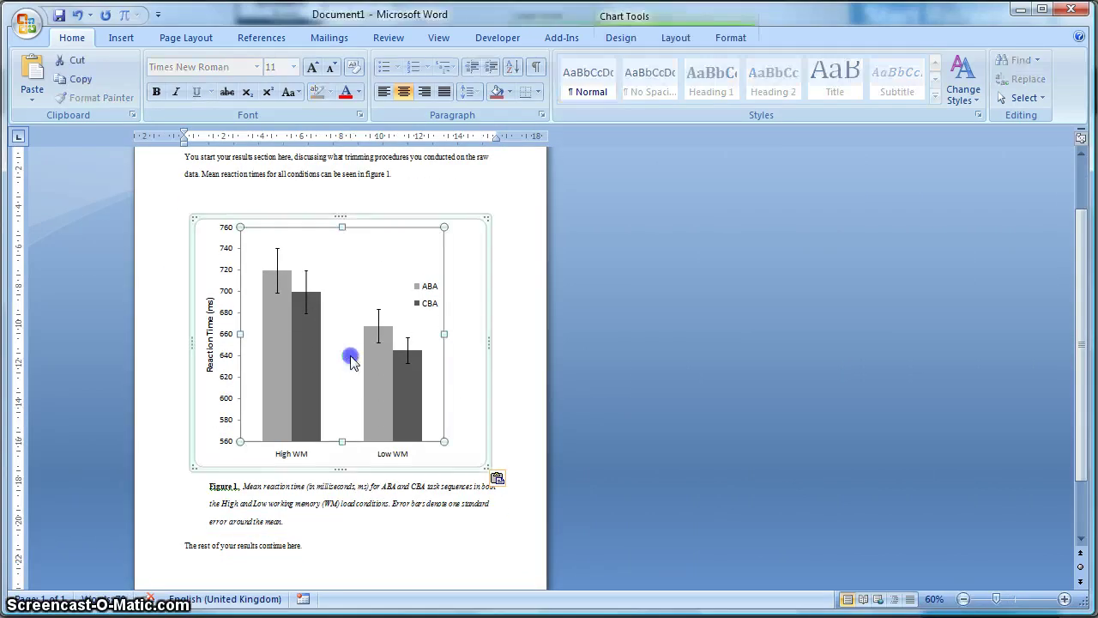
pyautogui.moveTo(485, 465); pyautogui.dragTo(417, 381)
pyautogui.click(497, 455)
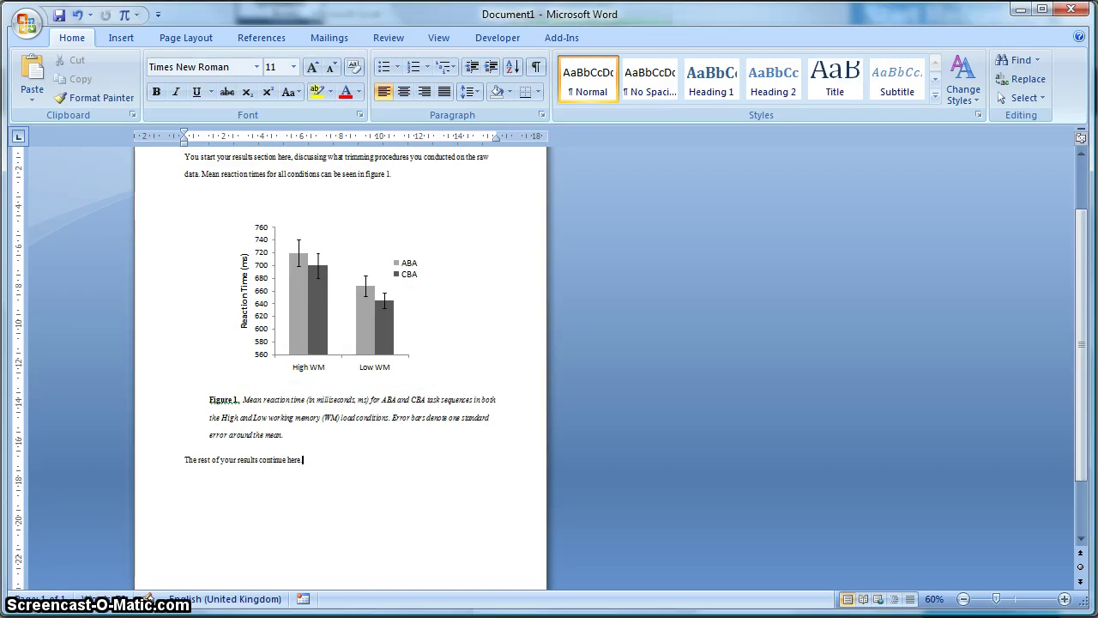
# Examine the resized chart in the document at 130% zoom
pyautogui.click(1065, 599)
pyautogui.click(1065, 599)
pyautogui.click(1065, 599)
pyautogui.click(1065, 599)
pyautogui.click(1065, 599)
pyautogui.click(1065, 599)
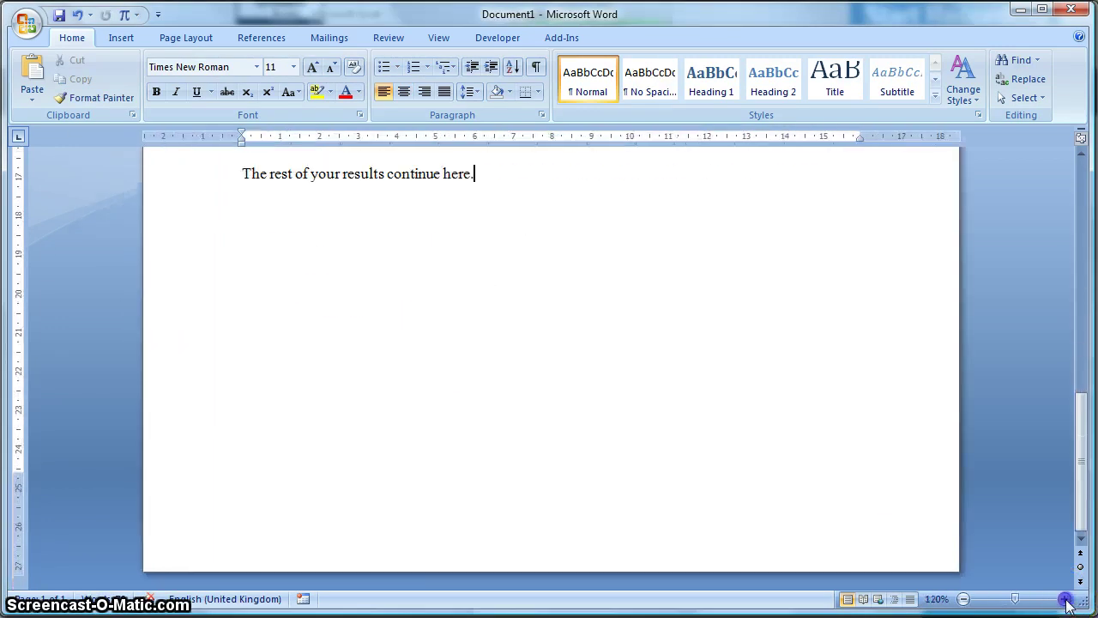
pyautogui.click(1065, 599)
pyautogui.scroll(5, 847, 492)
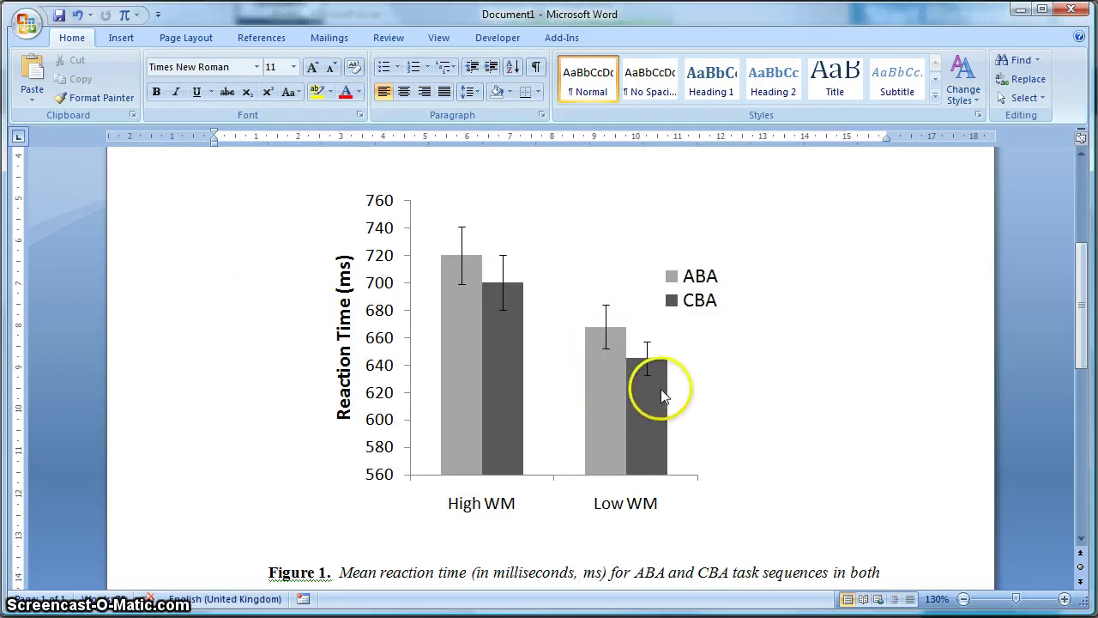
pyautogui.click(942, 397)
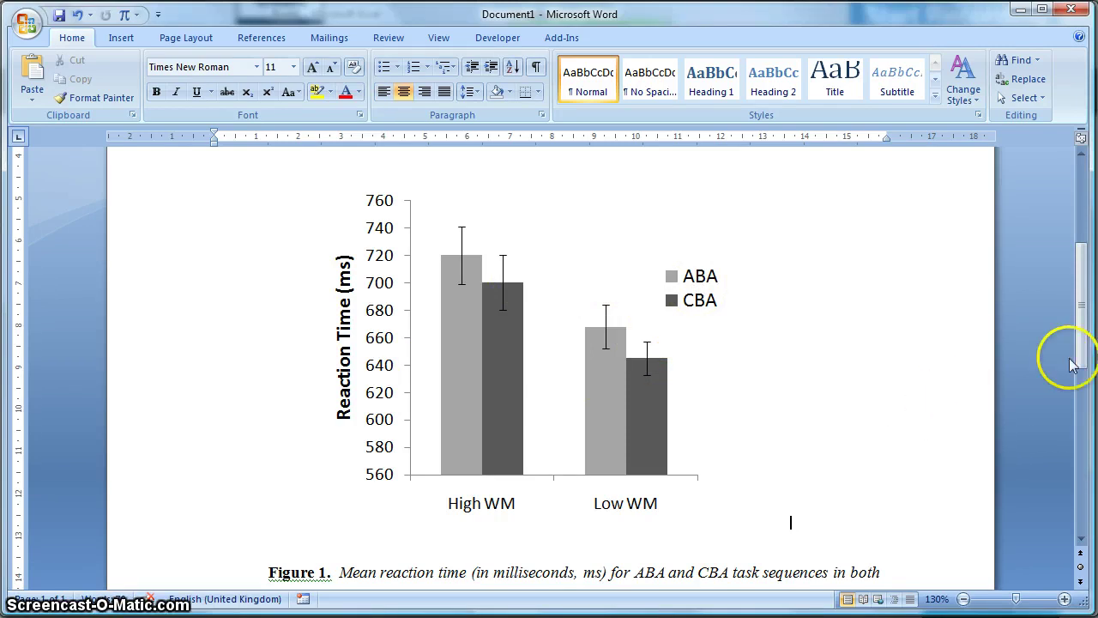
# Check the "figure 1" reference in the results paragraph against the chart below it
pyautogui.moveTo(1081, 335); pyautogui.dragTo(1082, 277)
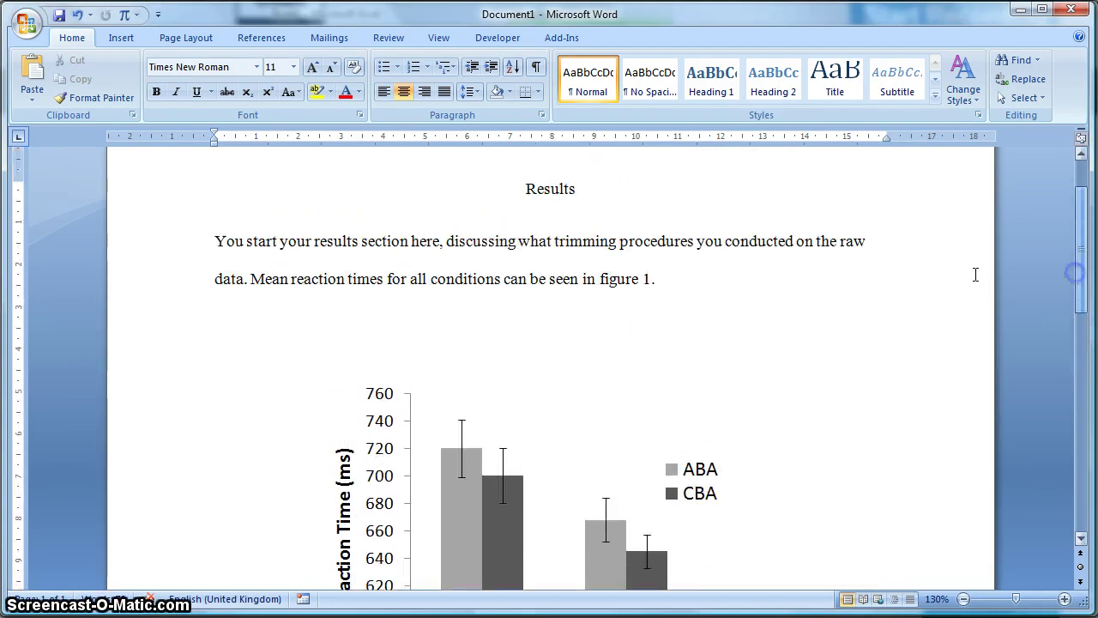
pyautogui.moveTo(600, 278); pyautogui.dragTo(655, 277)
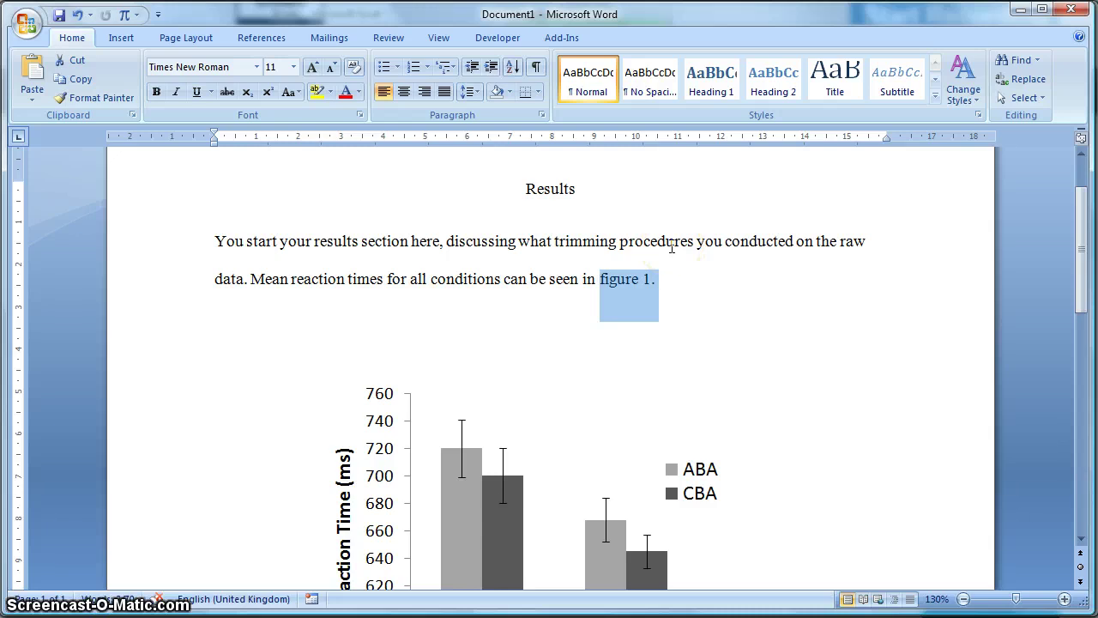
pyautogui.click(614, 259)
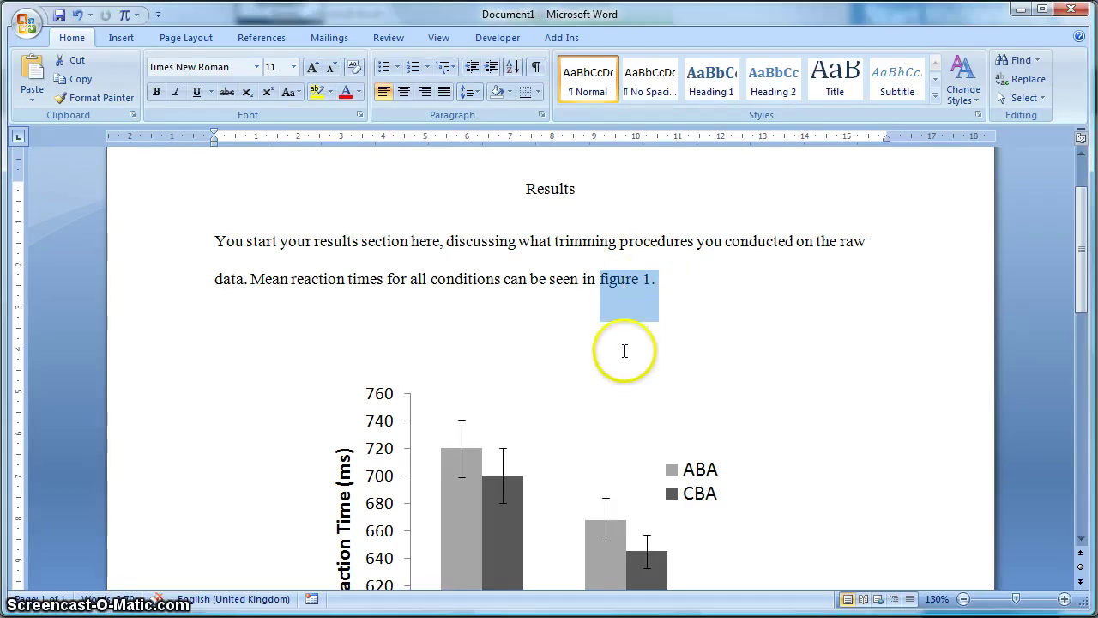
pyautogui.scroll(-3, 626, 387)
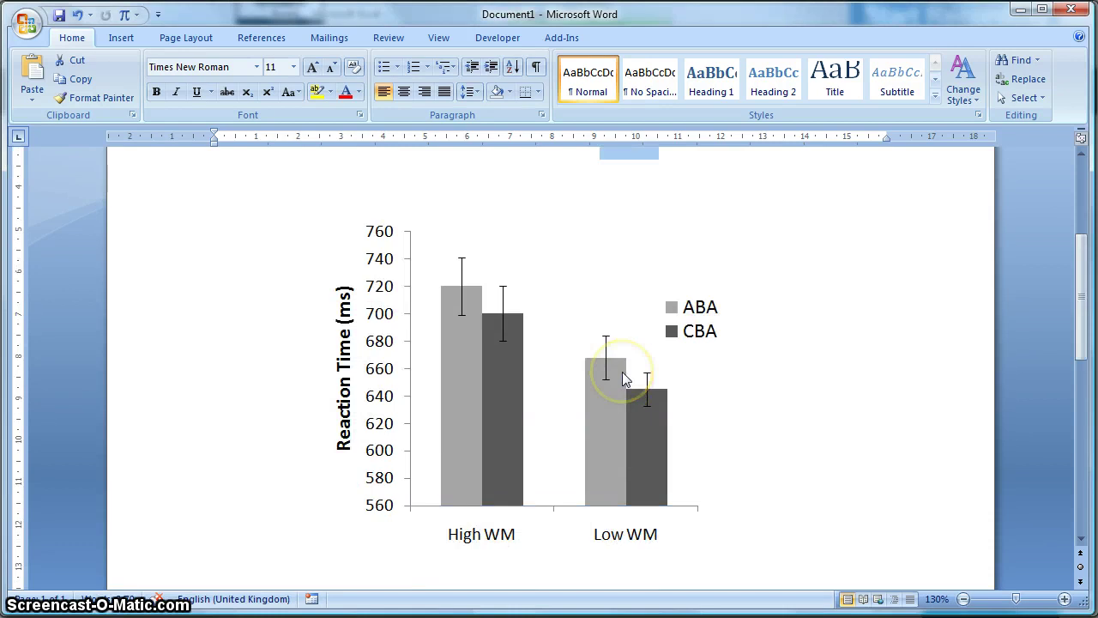
pyautogui.scroll(3, 626, 380)
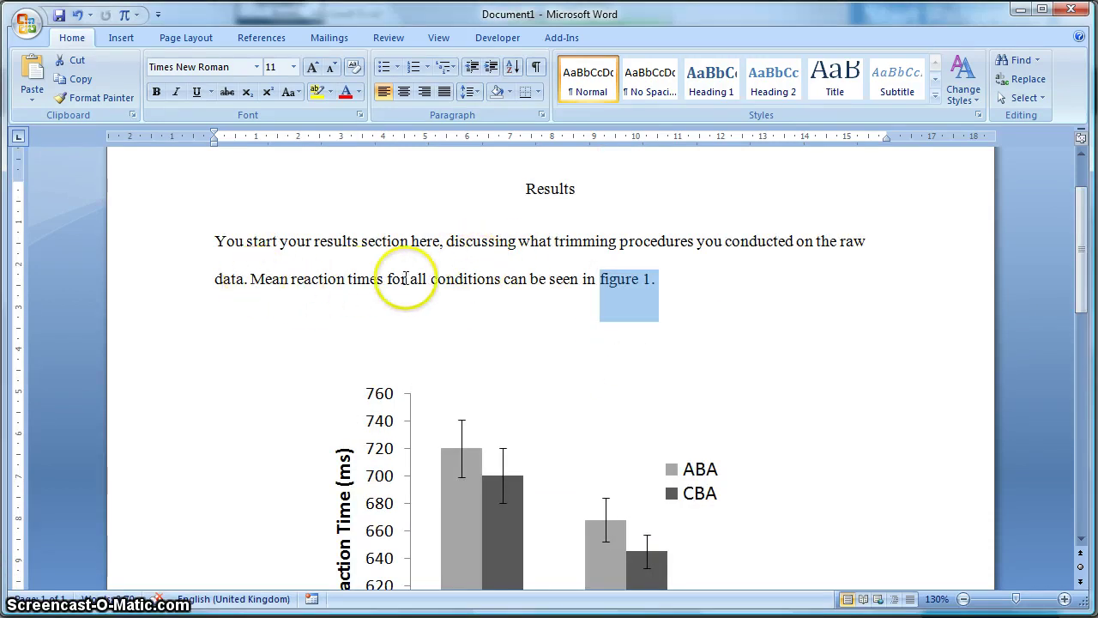
pyautogui.scroll(-3, 515, 375)
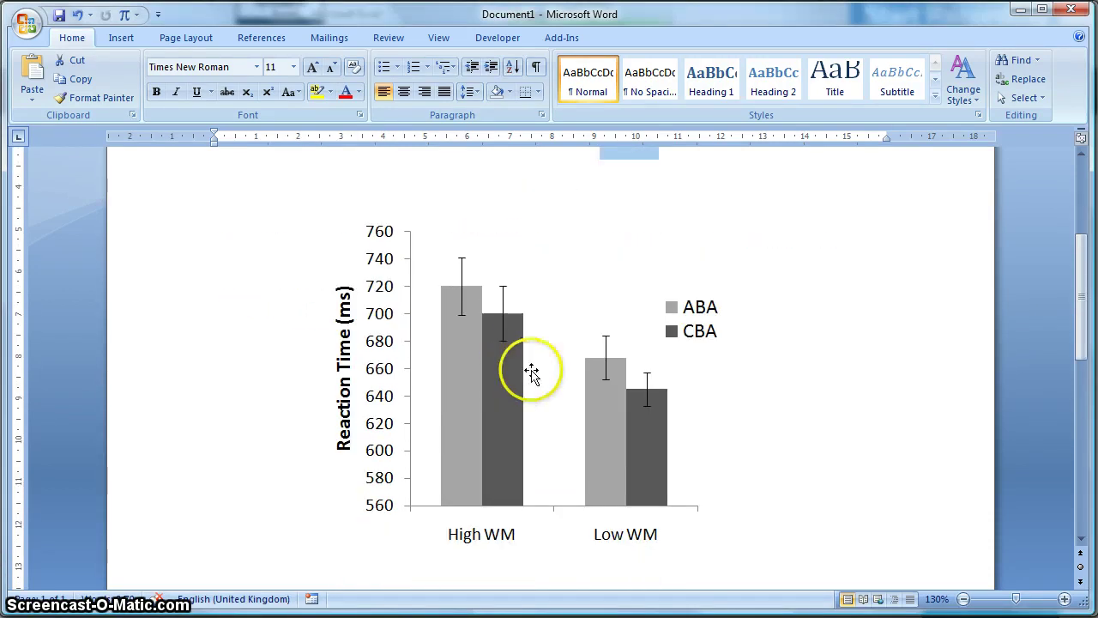
pyautogui.scroll(2, 601, 326)
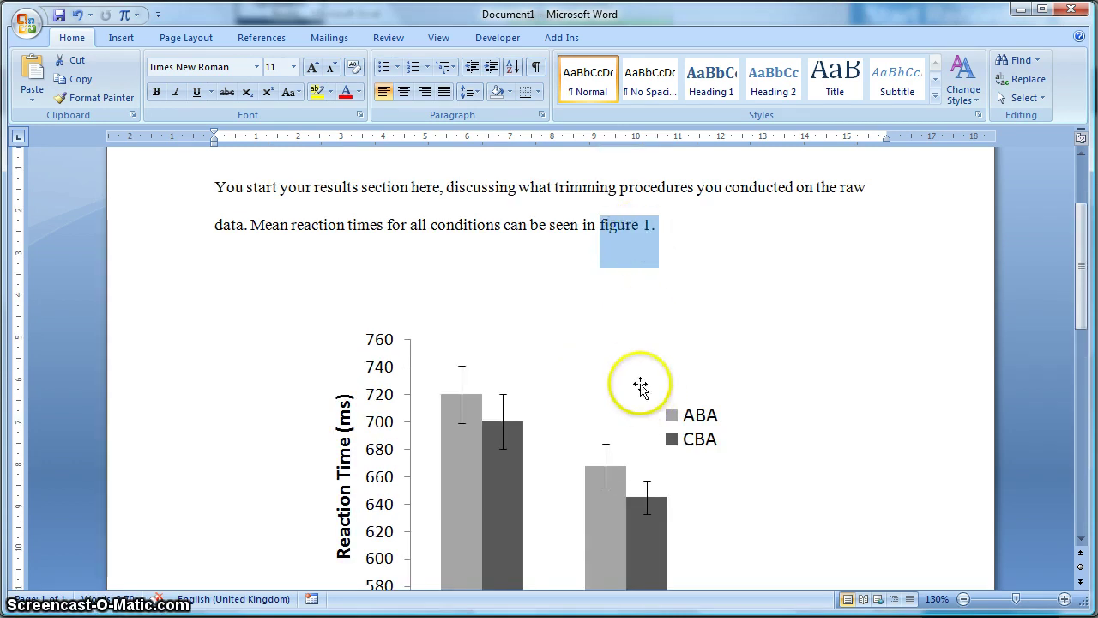
# Examine the caption under the chart, comparing the formatting of the "Figure 1." label with that of its description
pyautogui.scroll(-3, 640, 382)
pyautogui.scroll(-1, 649, 369)
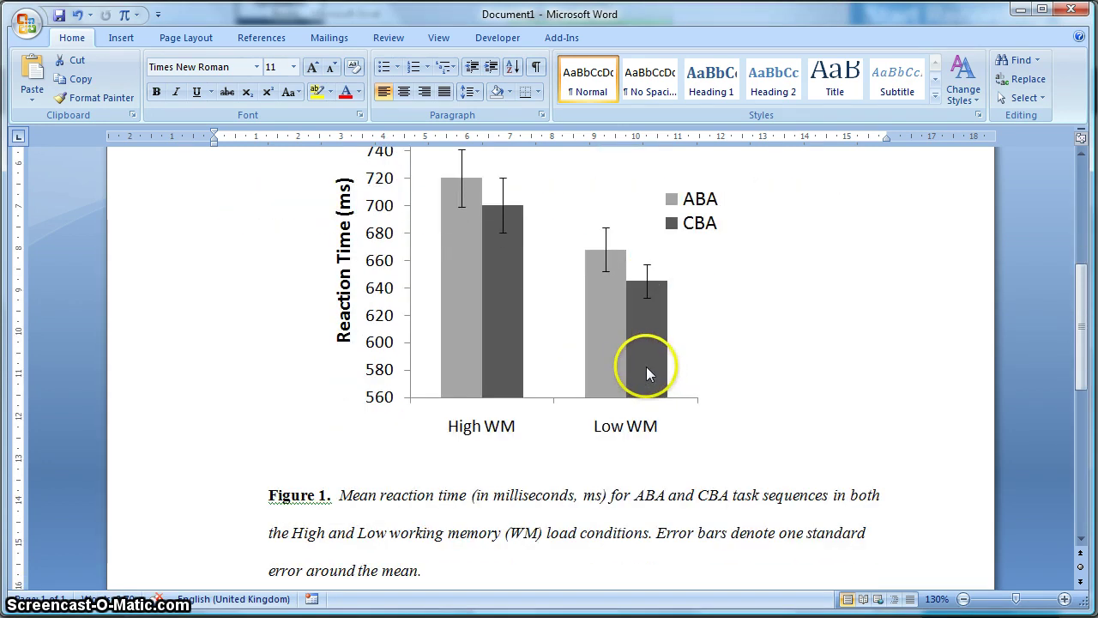
pyautogui.scroll(-1, 425, 459)
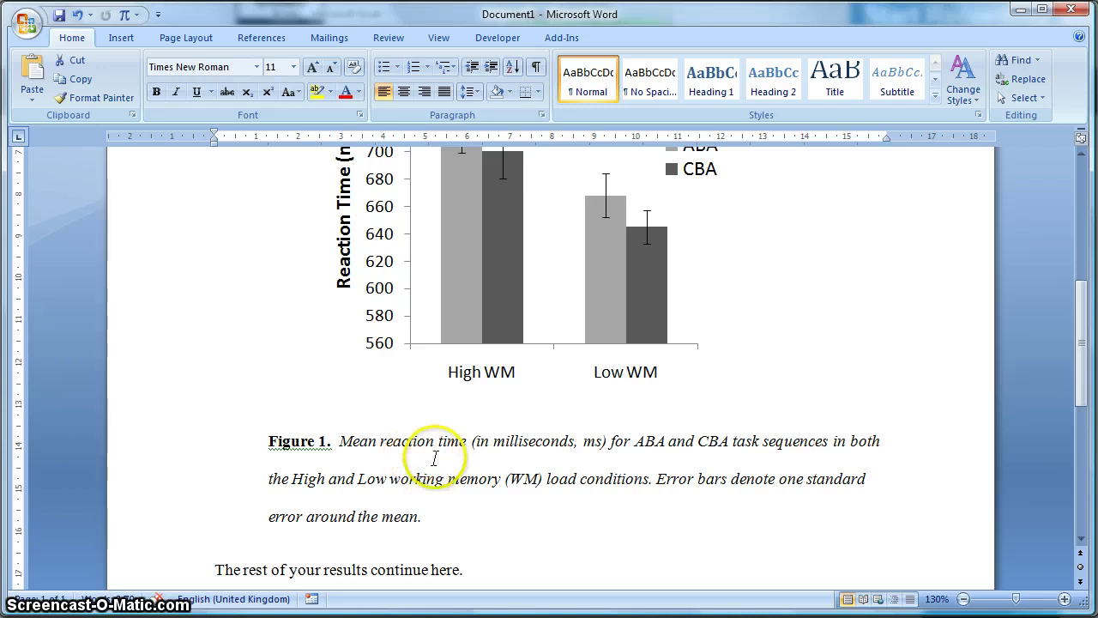
pyautogui.scroll(2, 442, 433)
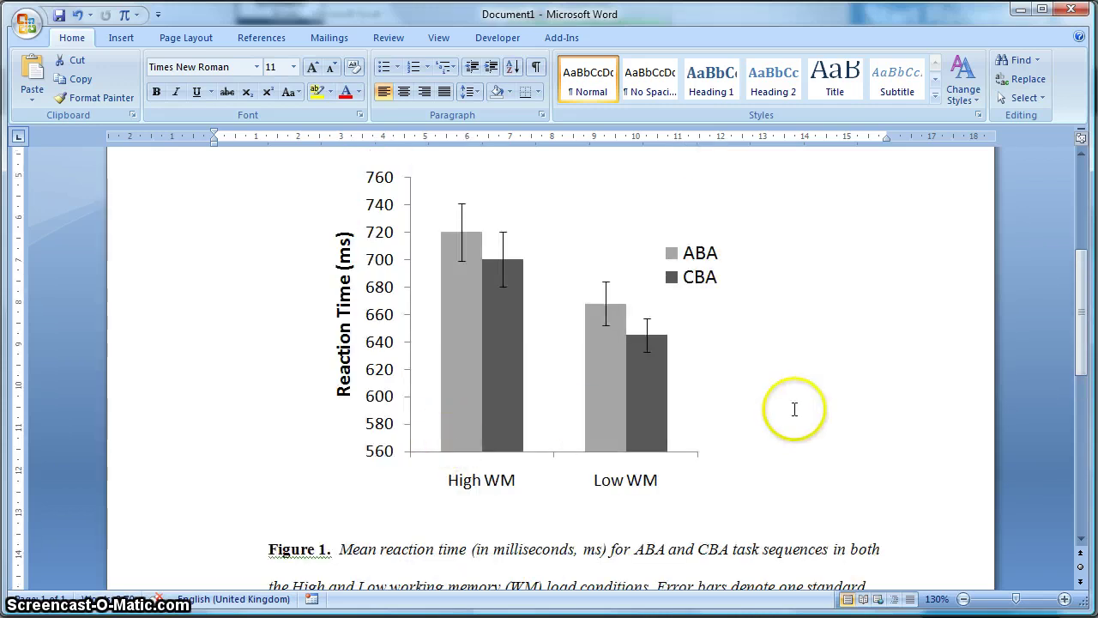
pyautogui.scroll(-2, 669, 425)
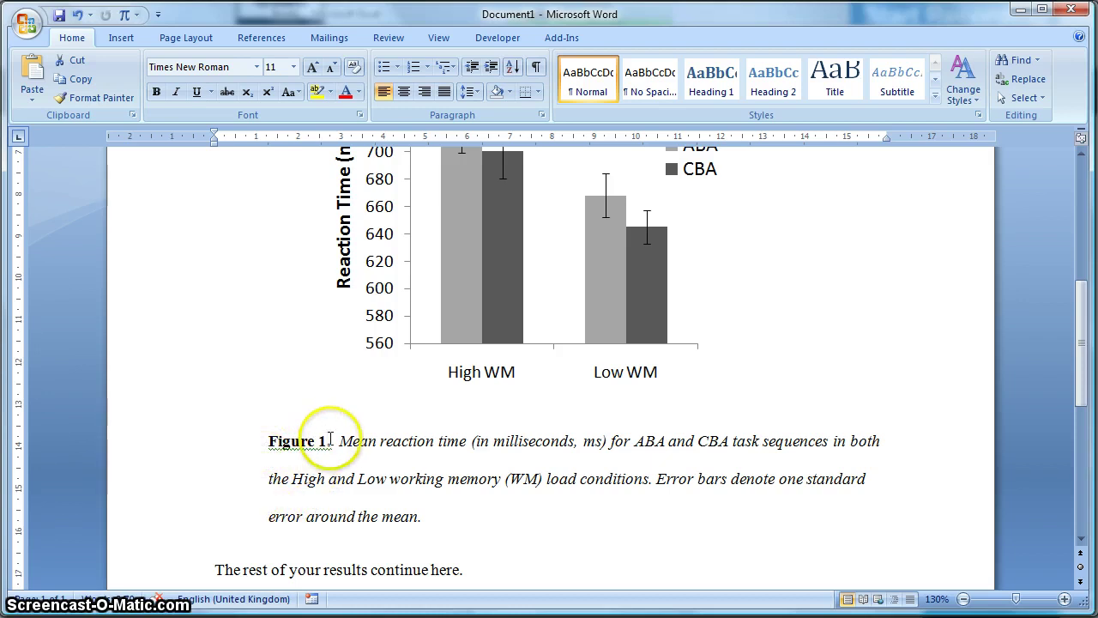
pyautogui.moveTo(334, 444); pyautogui.dragTo(294, 444)
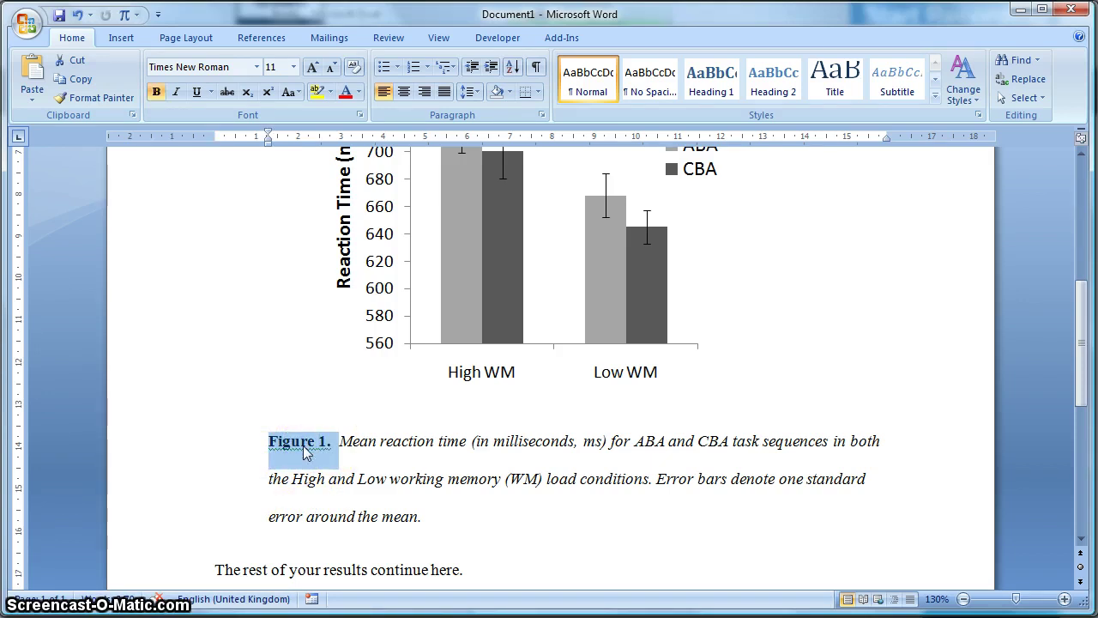
pyautogui.click(390, 476)
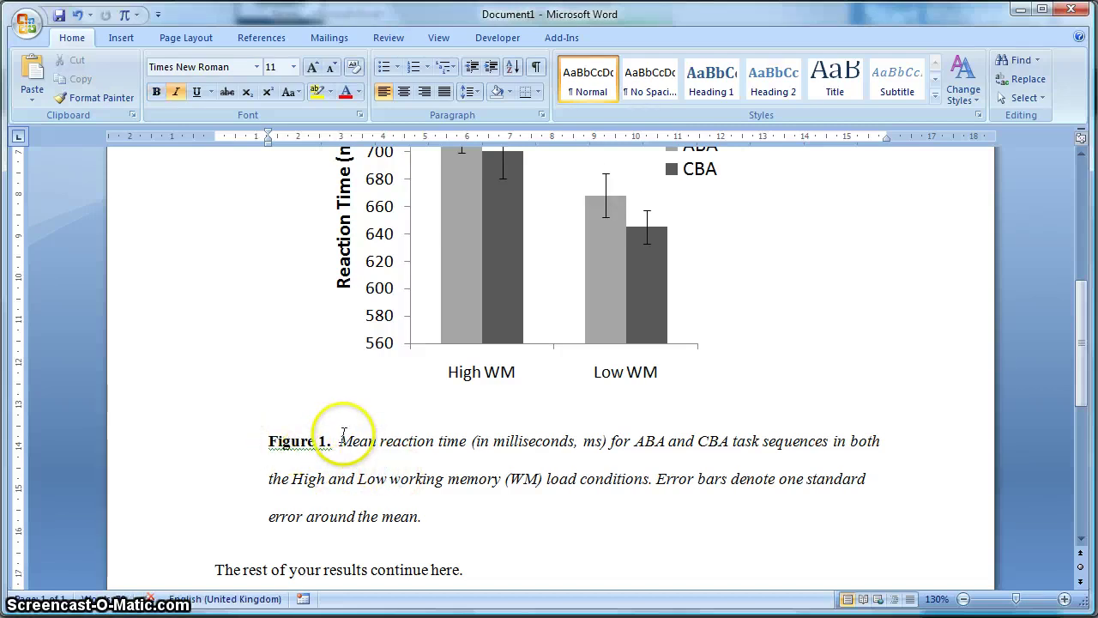
pyautogui.moveTo(340, 440); pyautogui.dragTo(498, 439)
pyautogui.click(696, 441)
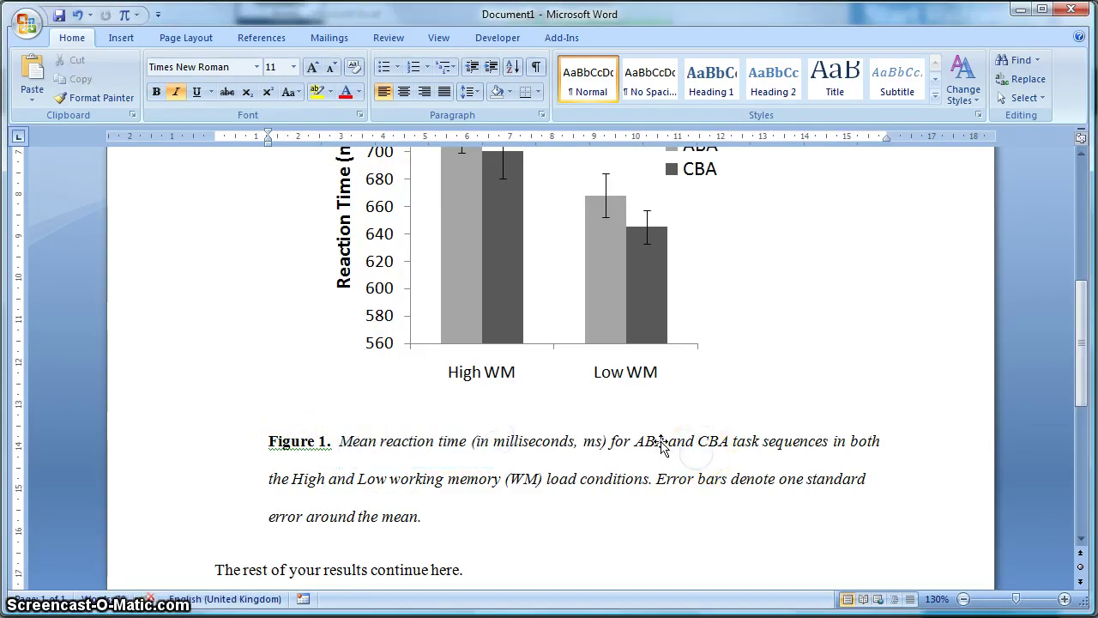
# Check the caption's unit abbreviation "ms" and its sentence explaining that the error bars denote one standard error around the mean
pyautogui.scroll(1, 659, 447)
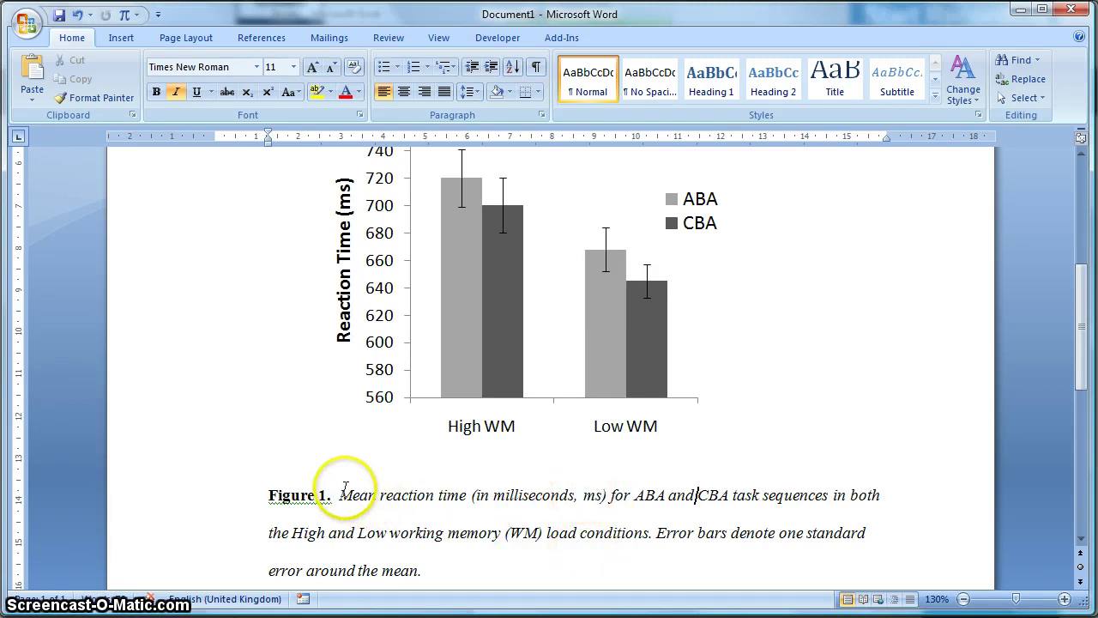
pyautogui.doubleClick(589, 494)
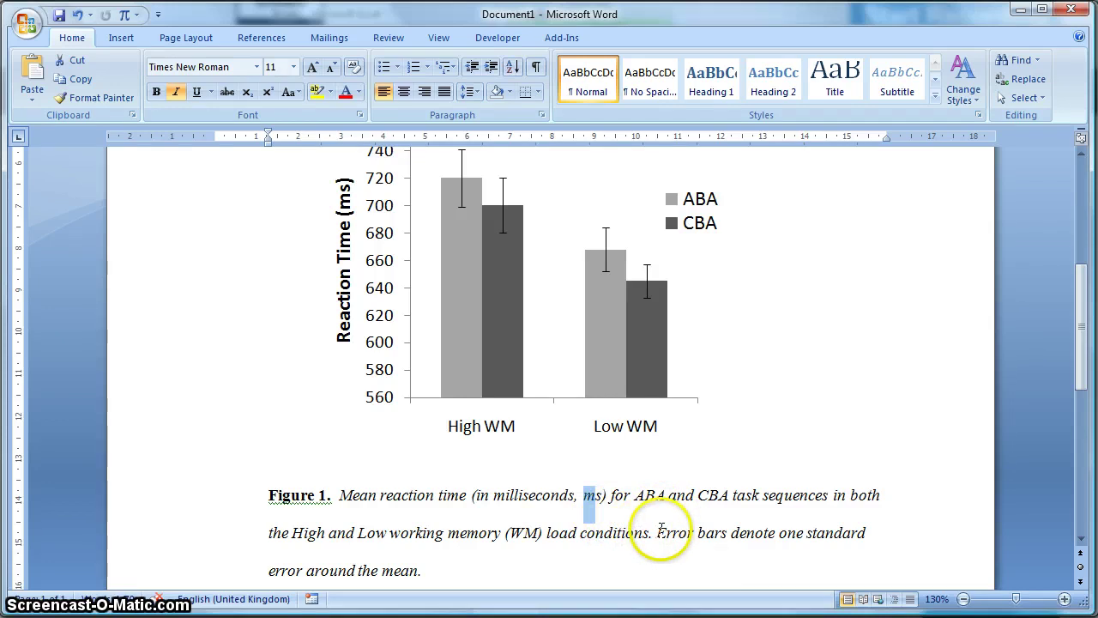
pyautogui.moveTo(661, 528); pyautogui.dragTo(831, 528)
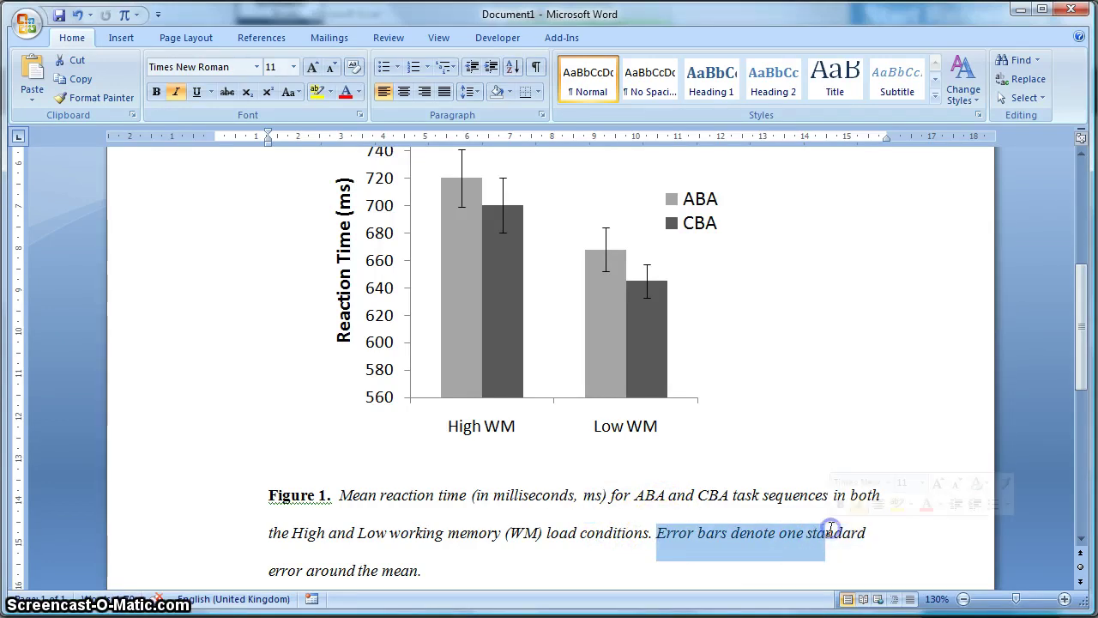
pyautogui.click(863, 534)
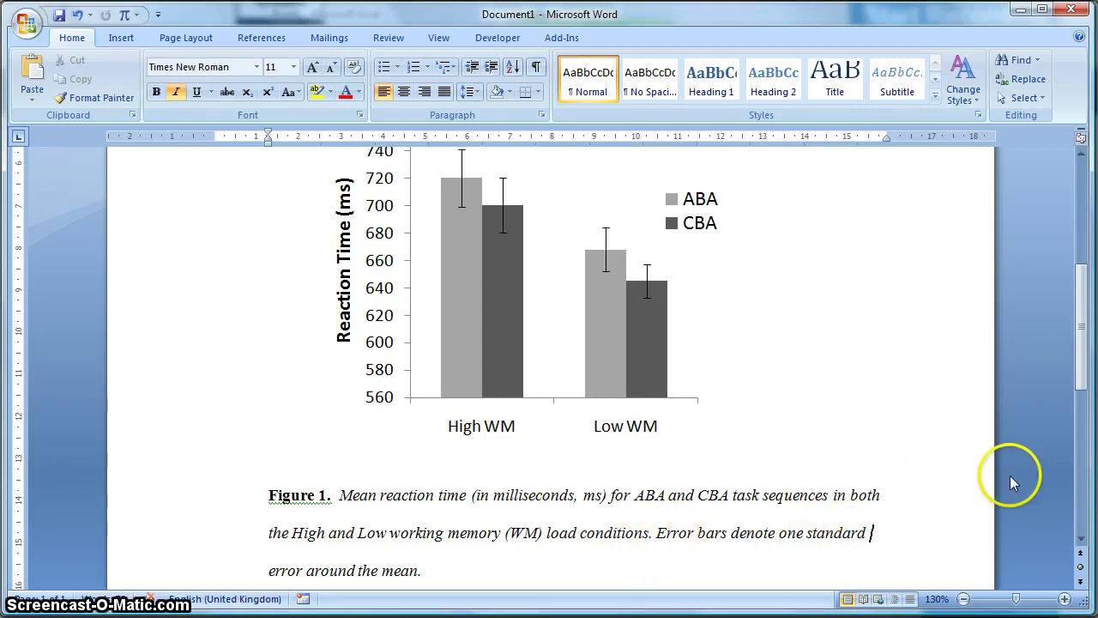
# Review the line "The rest of your results continue here." below the caption, and the whole chart above it
pyautogui.scroll(-2, 872, 498)
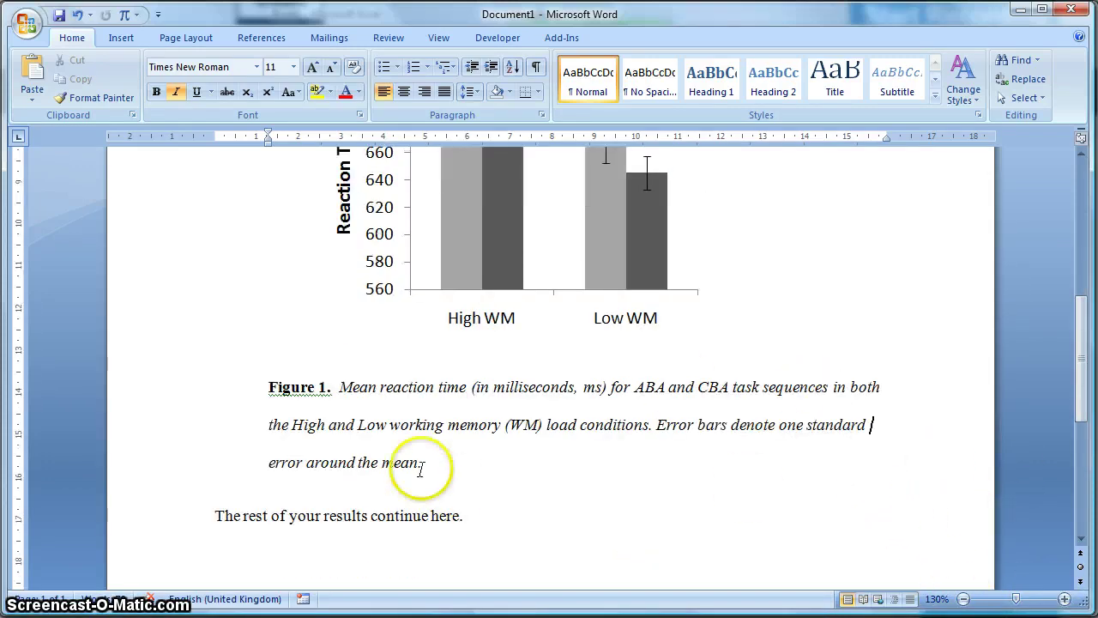
pyautogui.moveTo(213, 515); pyautogui.dragTo(478, 508)
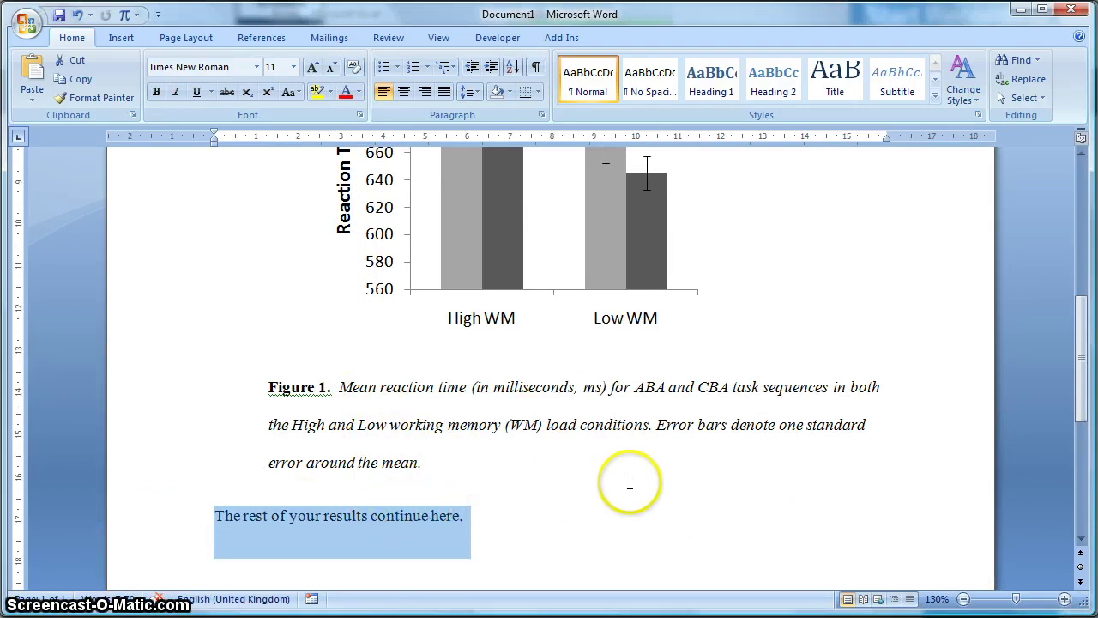
pyautogui.scroll(4, 635, 478)
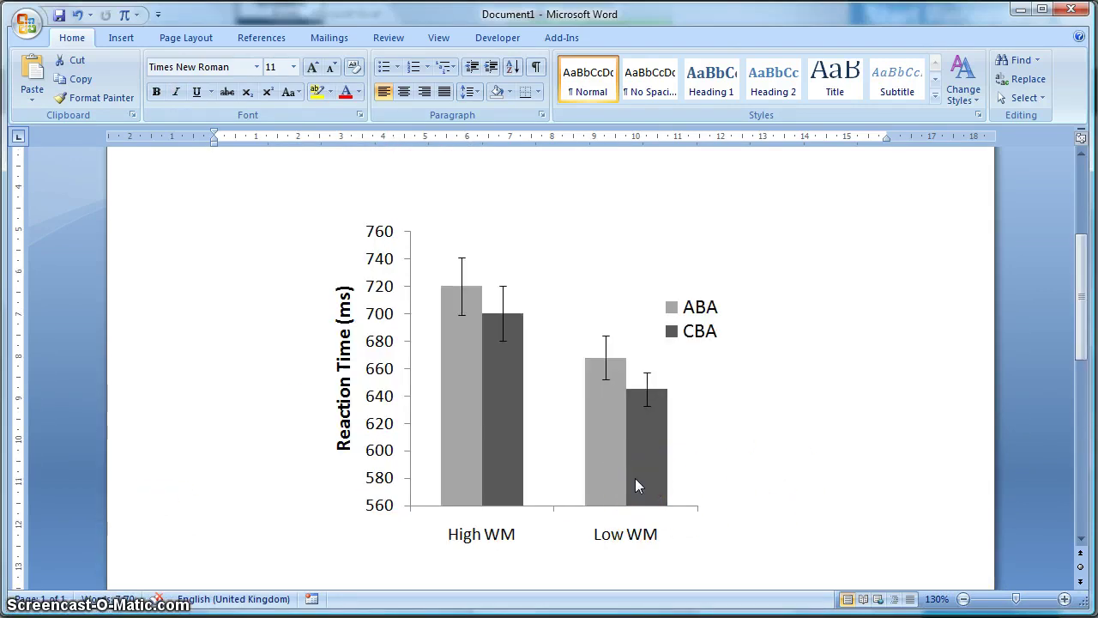
pyautogui.click(639, 487)
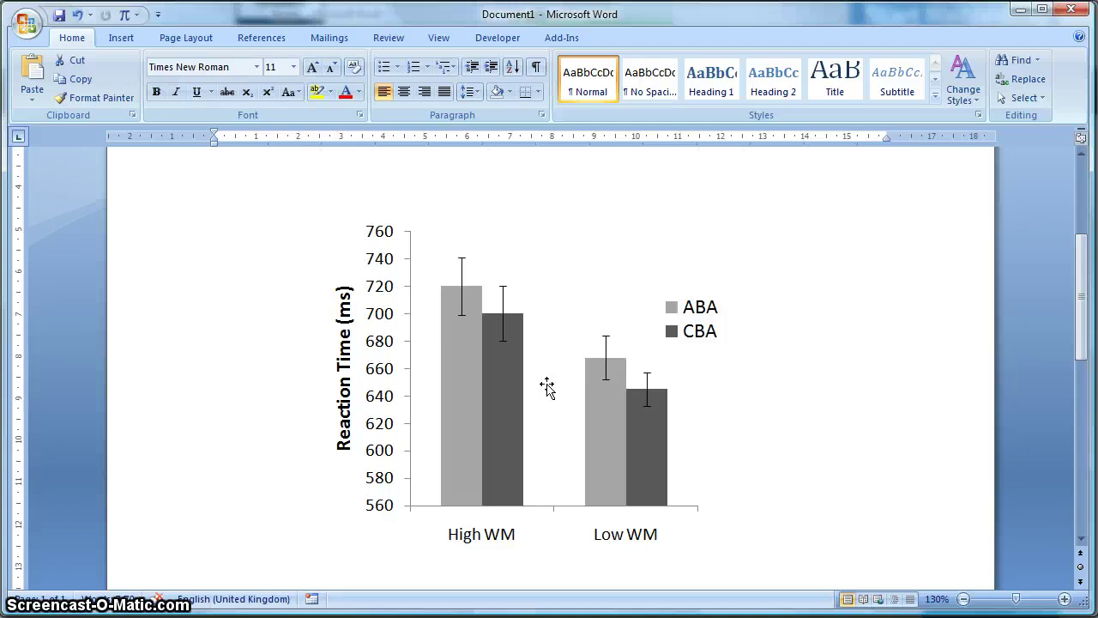
# Switch to the Excel workbook and deselect the chart to view it beside its source data
pyautogui.hotkey('alt', 'Tab')
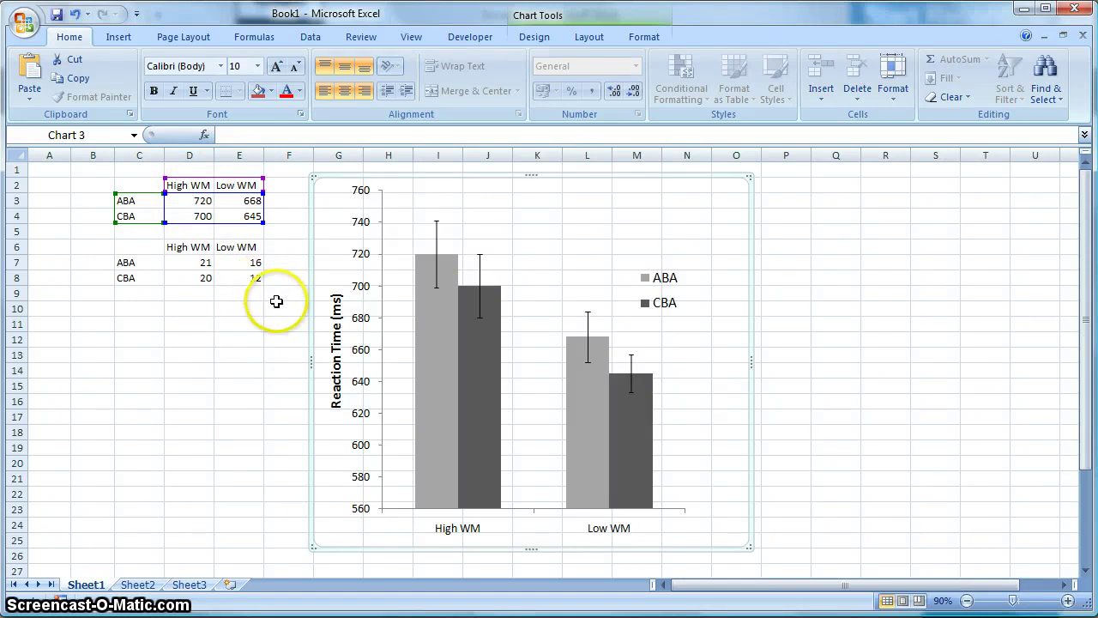
pyautogui.click(252, 323)
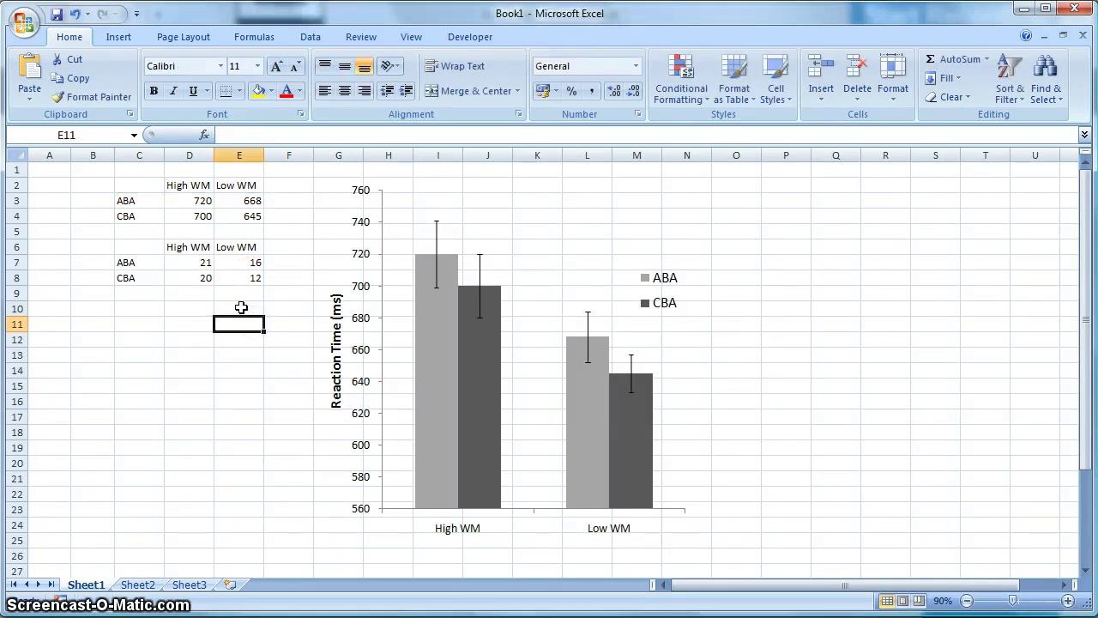